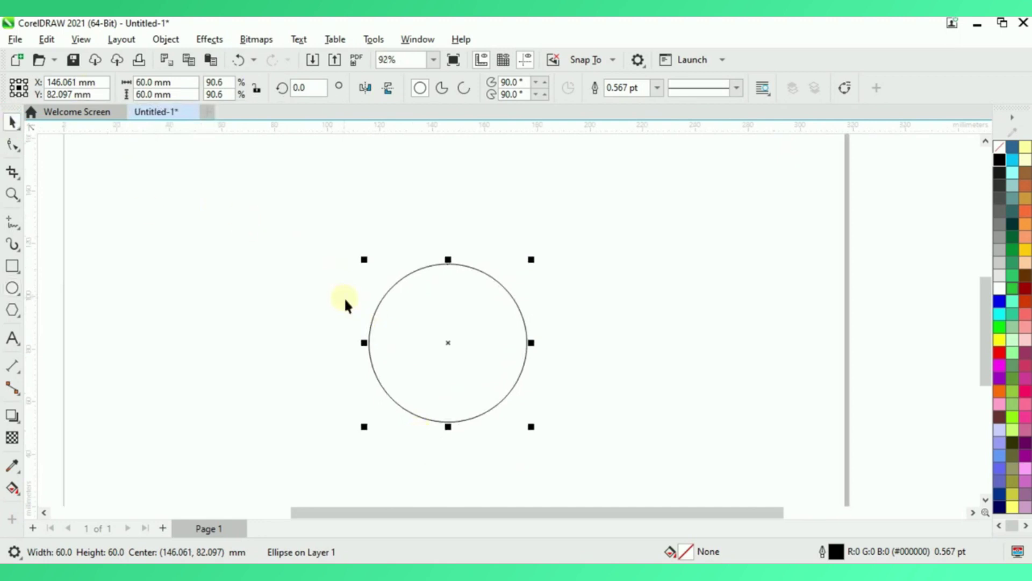
Resize the selected copy of the 60 mm circle to 12 mm wide and 12 mm high
{"action": "double_click", "coordinate": [145, 83]}
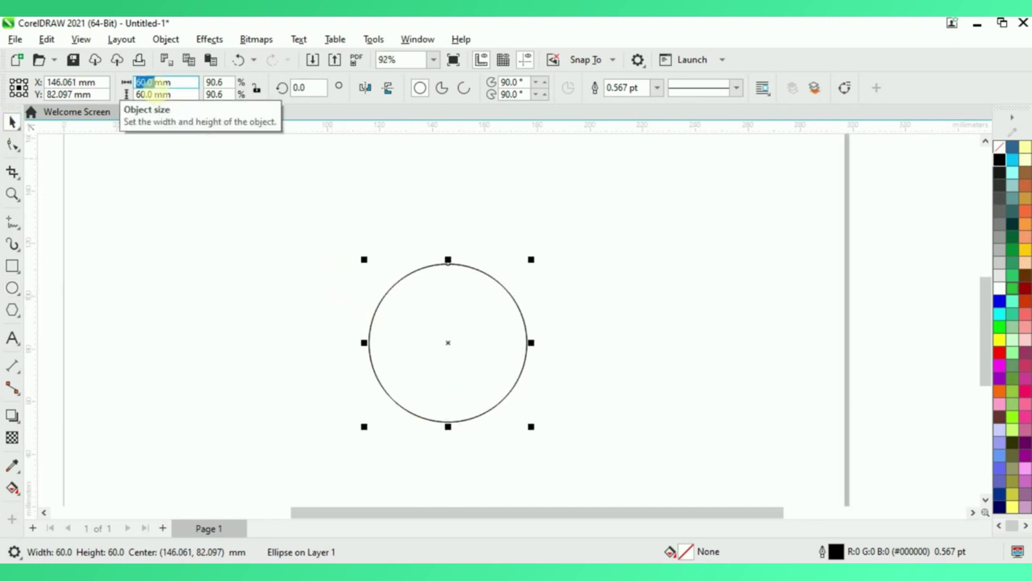
{"action": "type", "text": "12"}
{"action": "double_click", "coordinate": [144, 95]}
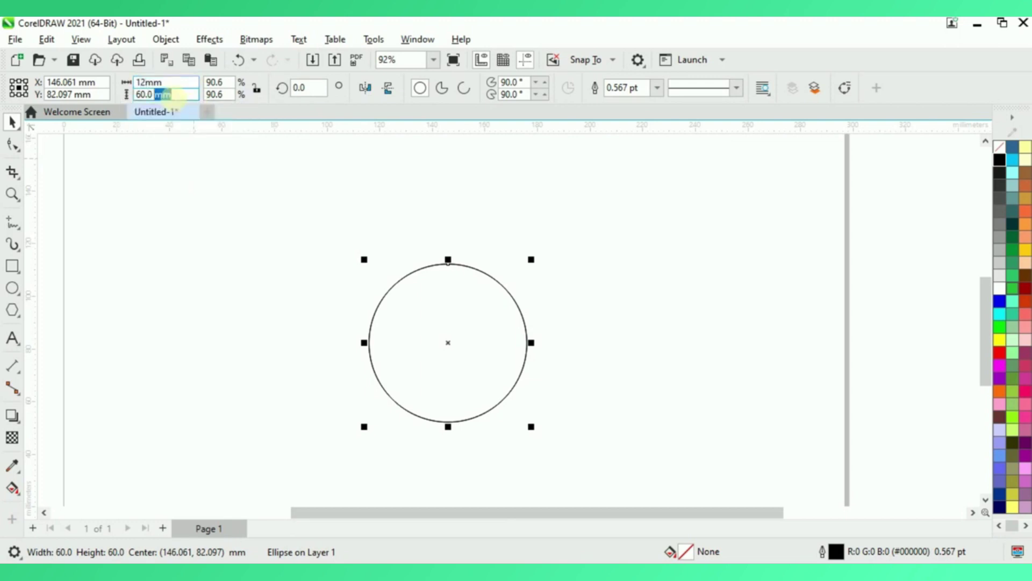
{"action": "type", "text": "12"}
{"action": "key", "text": "Return"}
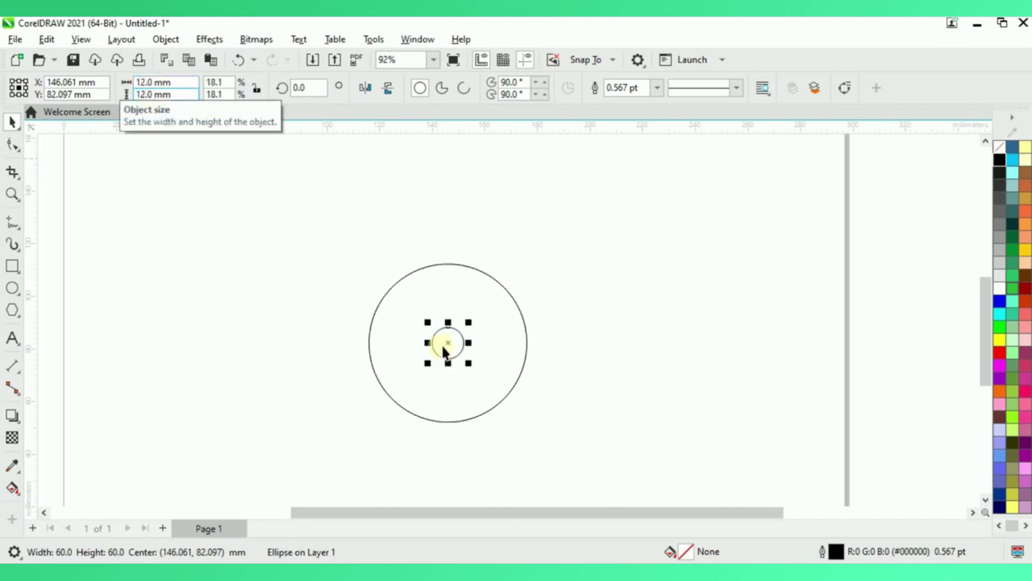
Draw a horizontal straight line about 78 mm long above the circles with the Freehand tool
{"action": "scroll", "coordinate": [447, 346], "scroll_direction": "up", "scroll_amount": 1}
{"action": "left_click", "coordinate": [13, 229]}
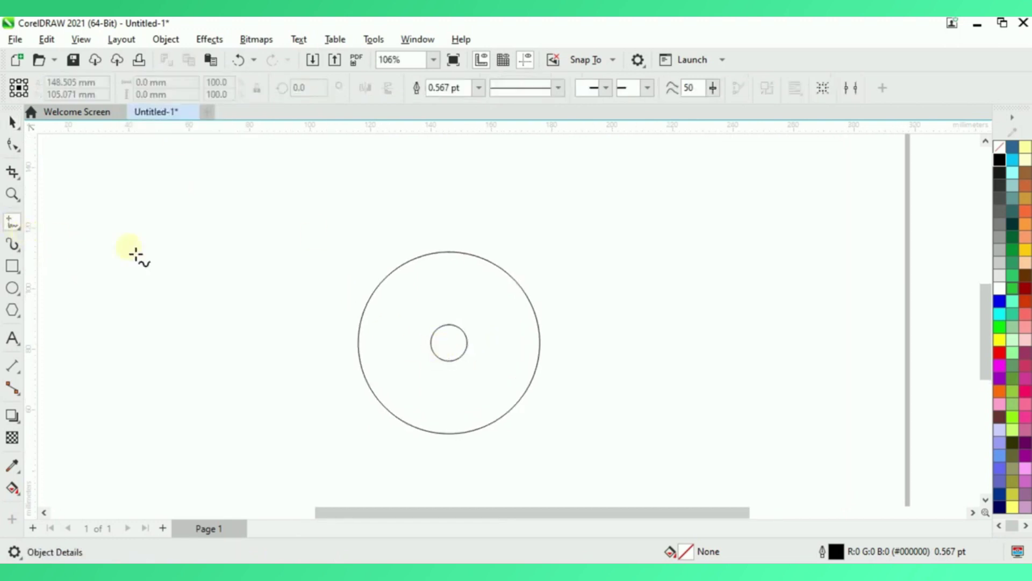
{"action": "left_click", "coordinate": [464, 232]}
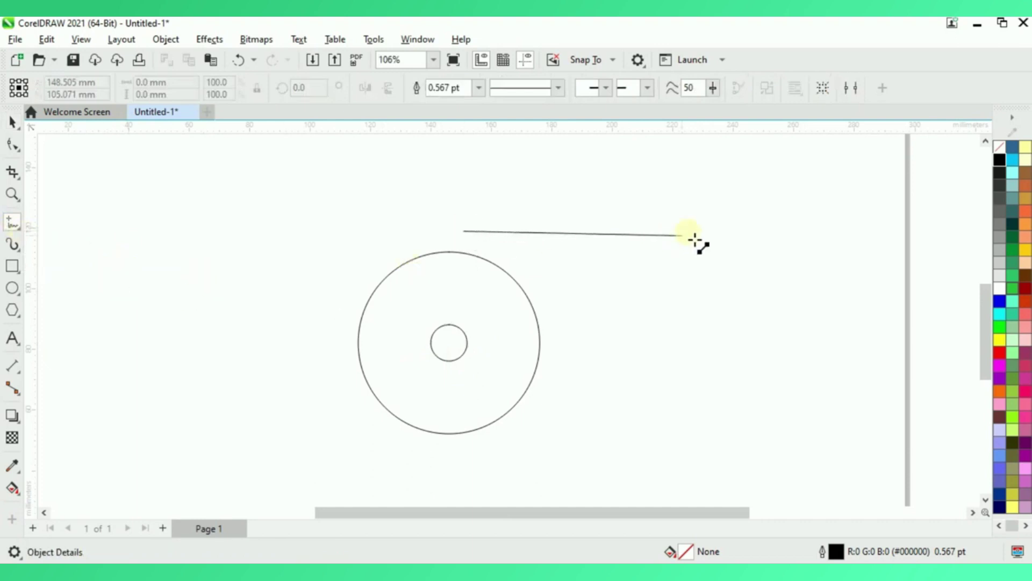
{"action": "left_click", "coordinate": [702, 231]}
{"action": "left_click", "coordinate": [703, 228]}
{"action": "left_click", "coordinate": [738, 269]}
{"action": "key", "text": "ctrl+z"}
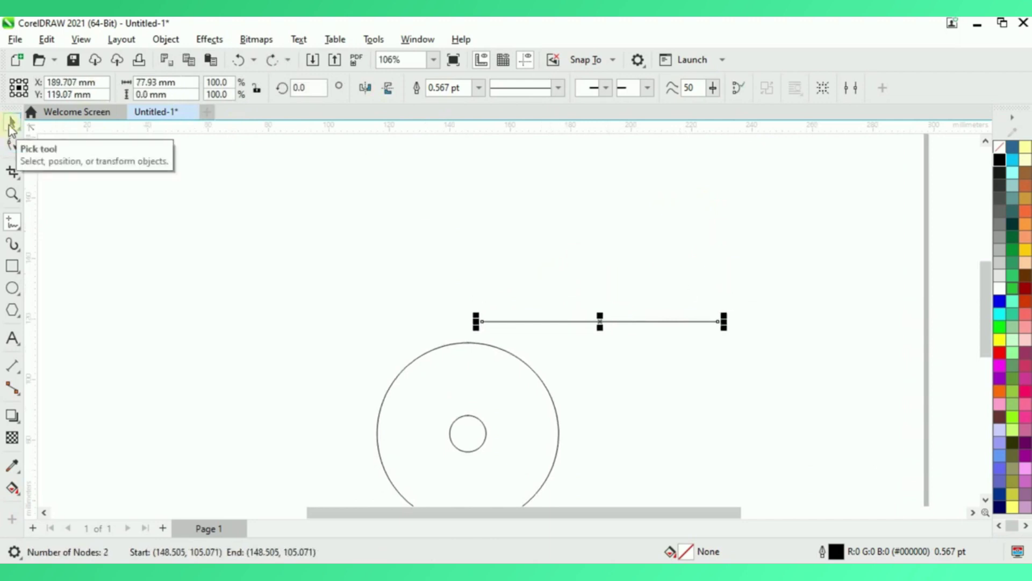
Set the line's length to 75 mm and move it about 31 mm to the right, clear of the circles
{"action": "left_click", "coordinate": [10, 125]}
{"action": "left_click", "coordinate": [153, 83]}
{"action": "type", "text": "75mm"}
{"action": "key", "text": "Return"}
{"action": "scroll", "coordinate": [401, 168], "scroll_direction": "down", "scroll_amount": 1}
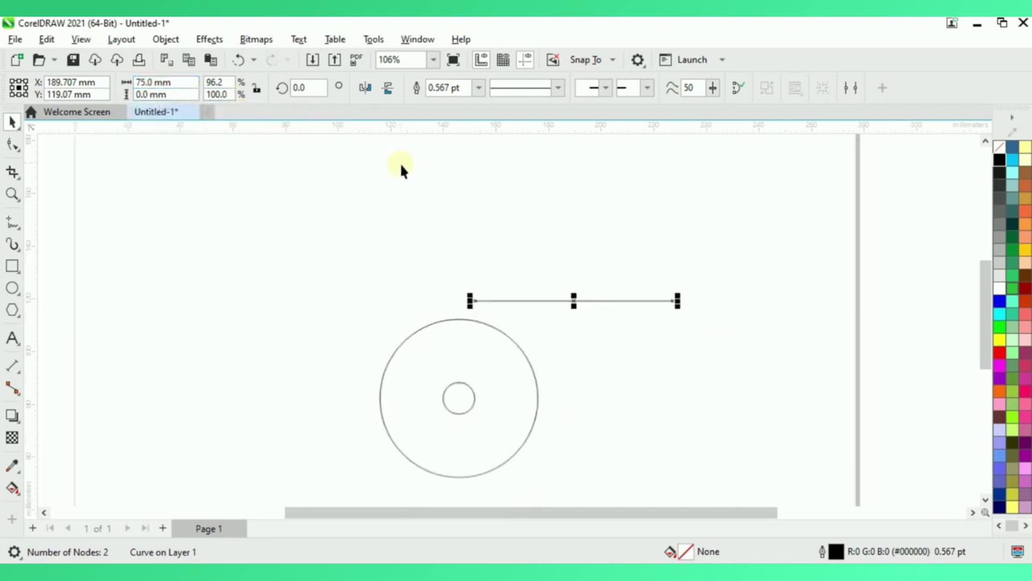
{"action": "scroll", "coordinate": [476, 341], "scroll_direction": "up", "scroll_amount": 2}
{"action": "left_click_drag", "start_coordinate": [540, 284], "coordinate": [648, 290]}
{"action": "scroll", "coordinate": [560, 189], "scroll_direction": "down", "scroll_amount": 1}
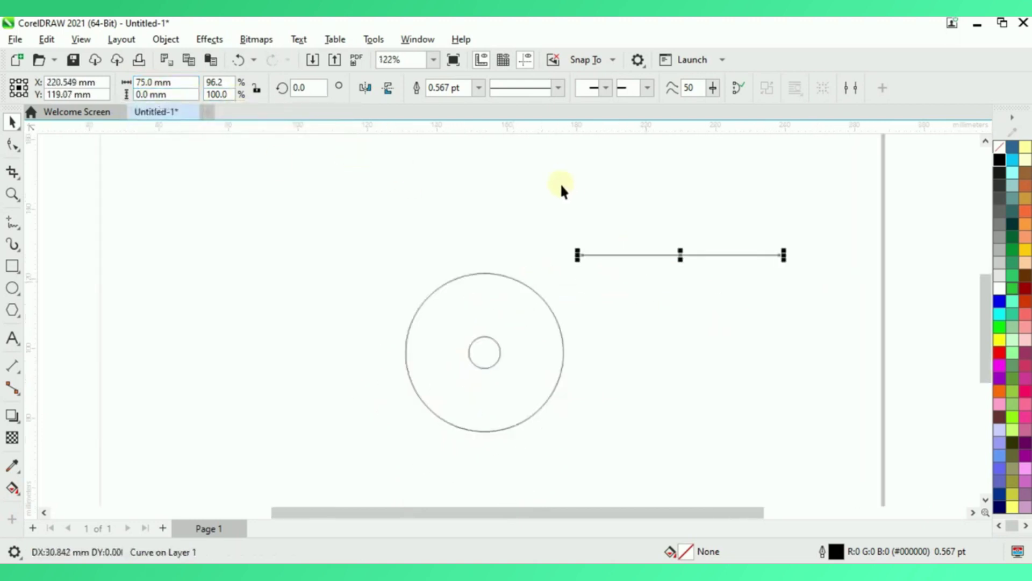
Group the two concentric circles and snap the line's left end to their centre
{"action": "left_click_drag", "start_coordinate": [341, 225], "coordinate": [575, 460]}
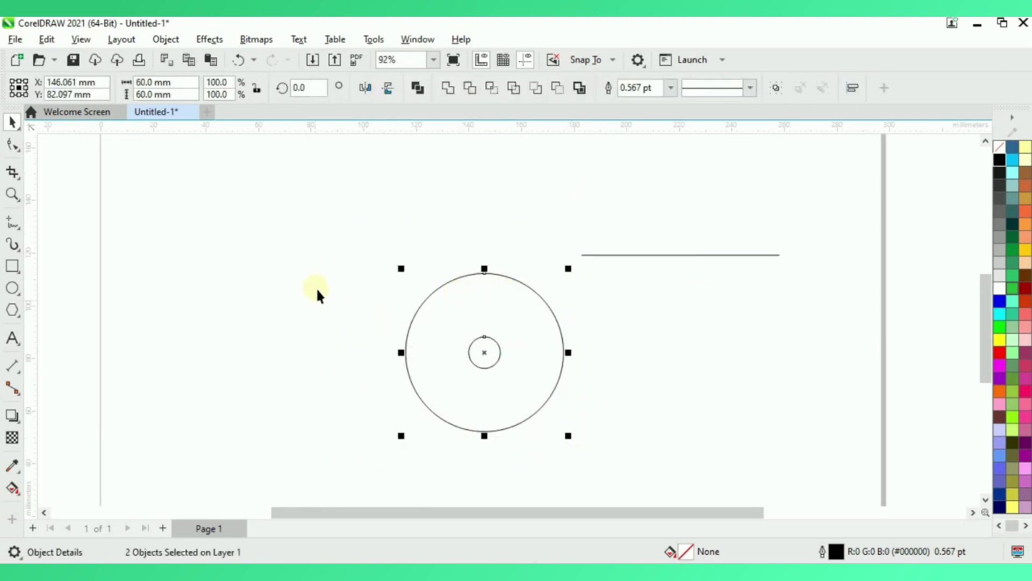
{"action": "key", "text": "ctrl+g"}
{"action": "left_click", "coordinate": [602, 257]}
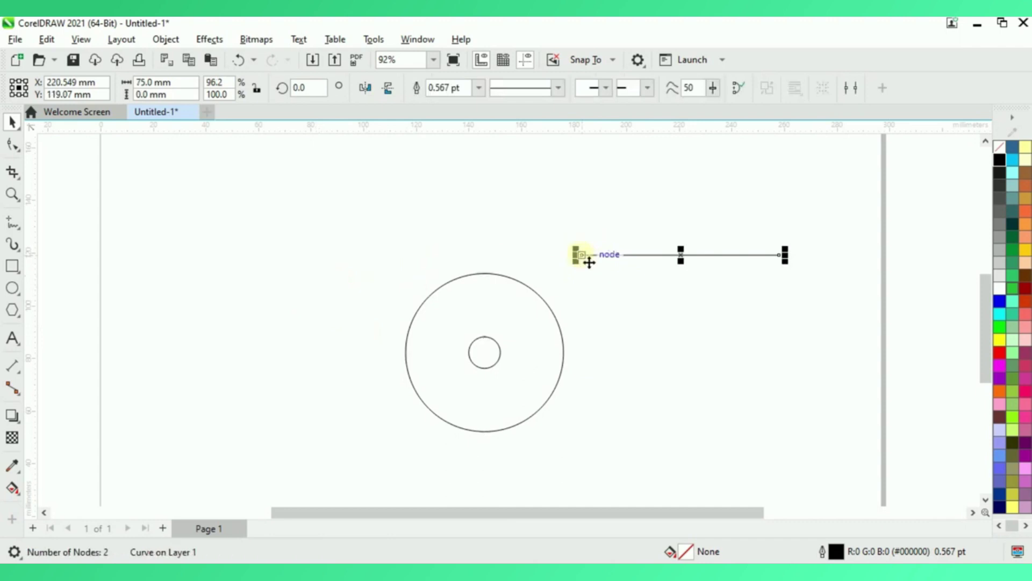
{"action": "left_click_drag", "start_coordinate": [589, 261], "coordinate": [484, 353]}
Duplicate the circle group and centre the copy on the right end of the 75 mm line
{"action": "left_click", "coordinate": [530, 285]}
{"action": "left_click", "coordinate": [535, 292]}
{"action": "left_click_drag", "start_coordinate": [494, 361], "coordinate": [682, 353]}
{"action": "scroll", "coordinate": [307, 328], "scroll_direction": "down", "scroll_amount": 1}
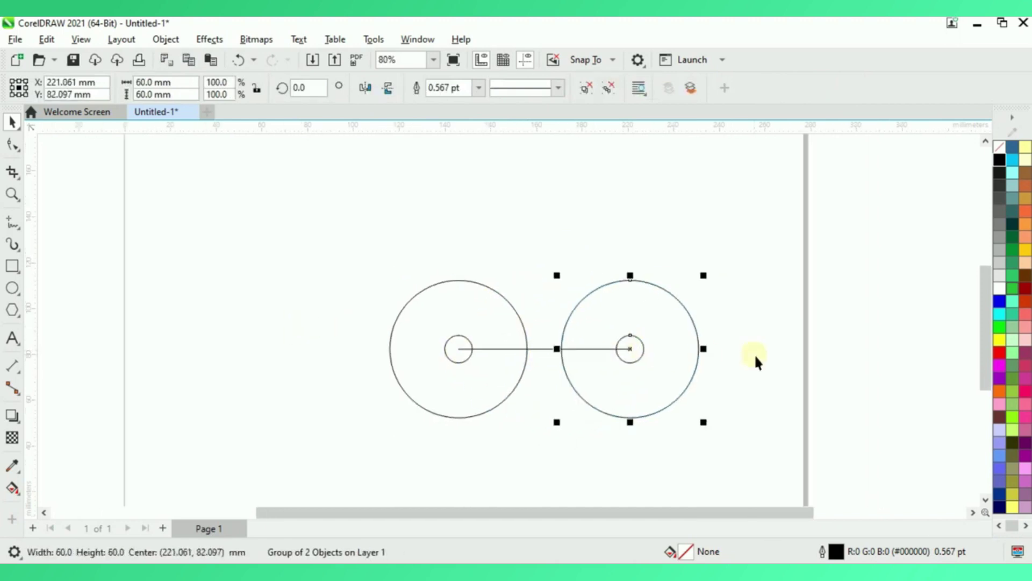
Copy the centre line twice, connecting the tops and the bottoms of the two small circles
{"action": "left_click", "coordinate": [339, 235]}
{"action": "left_click", "coordinate": [546, 350]}
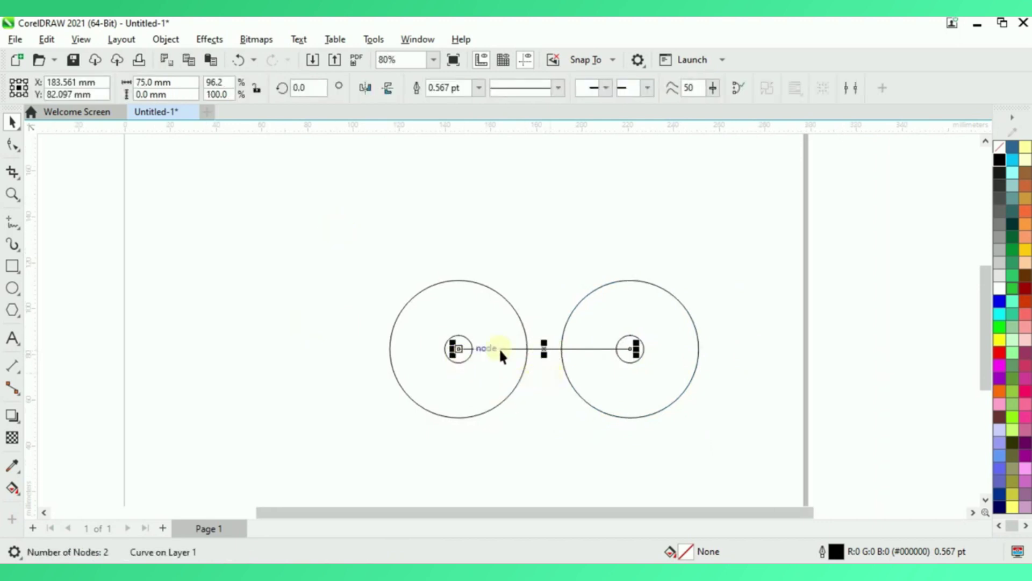
{"action": "left_click_drag", "start_coordinate": [468, 358], "coordinate": [458, 335]}
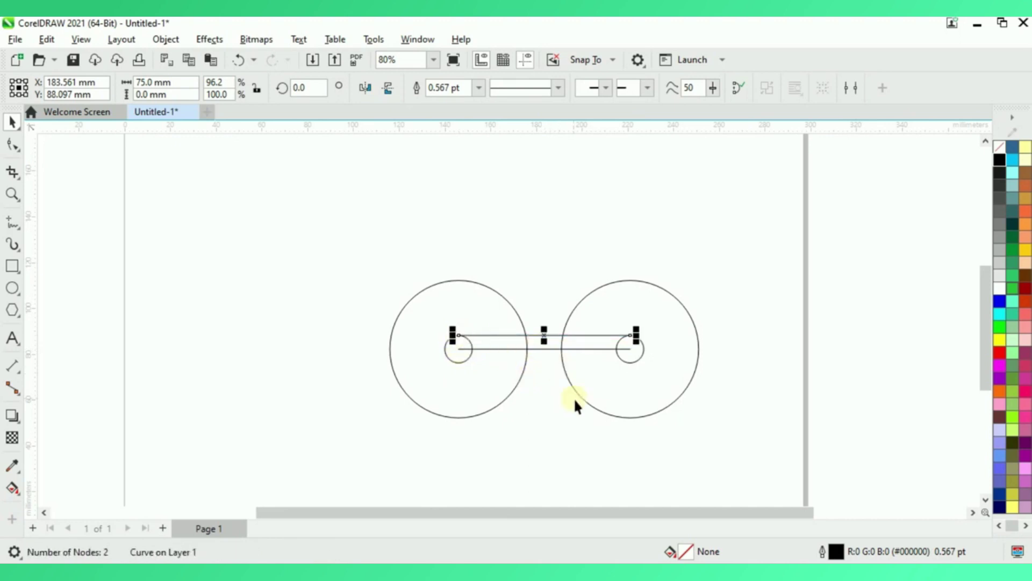
{"action": "left_click", "coordinate": [549, 350]}
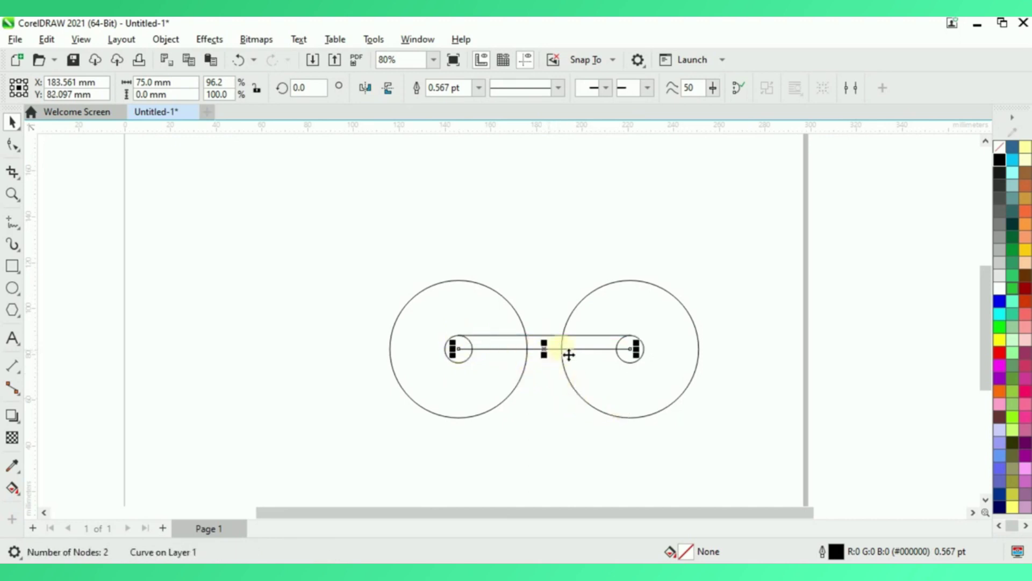
{"action": "left_click_drag", "start_coordinate": [460, 350], "coordinate": [458, 369]}
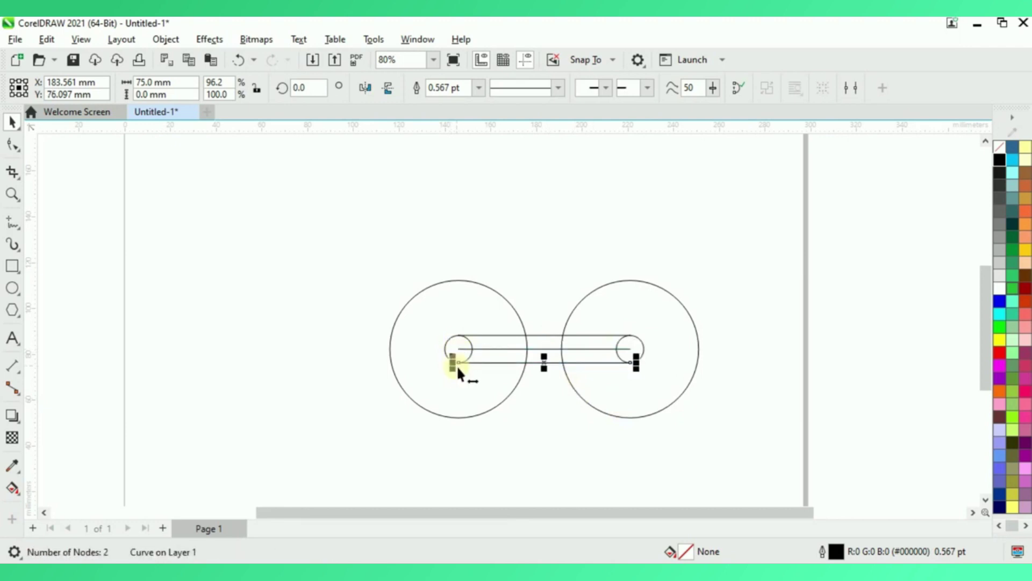
Copy the centre line down so that it connects the bottoms of the two large circles
{"action": "left_click", "coordinate": [498, 348]}
{"action": "left_click", "coordinate": [498, 349]}
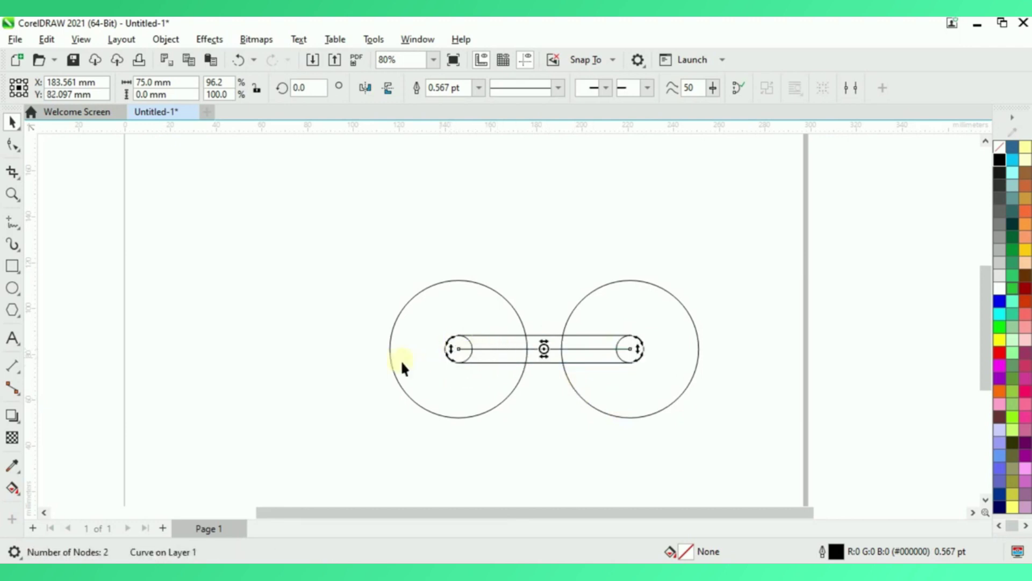
{"action": "left_click", "coordinate": [492, 345]}
{"action": "left_click", "coordinate": [459, 348]}
{"action": "left_click_drag", "start_coordinate": [458, 348], "coordinate": [458, 417]}
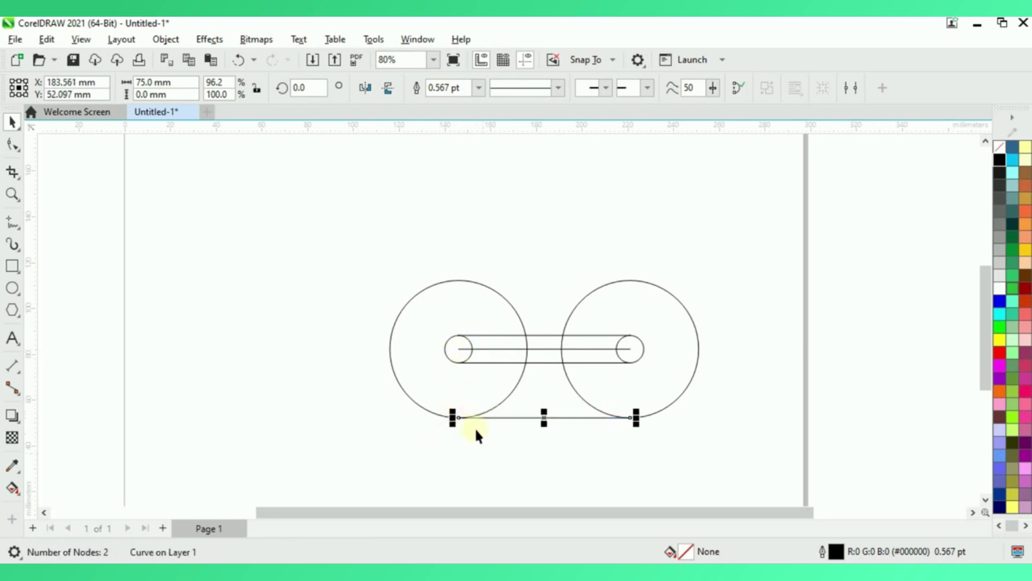
Copy the lowest line 60 mm up to connect the tops of the two large circles
{"action": "left_click_drag", "start_coordinate": [457, 417], "coordinate": [458, 279]}
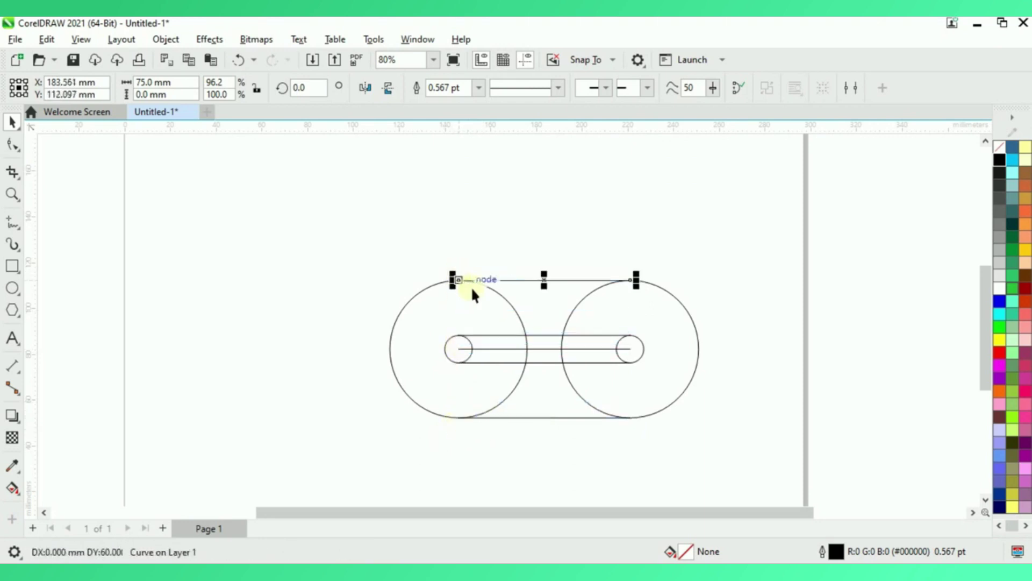
{"action": "left_click", "coordinate": [730, 271]}
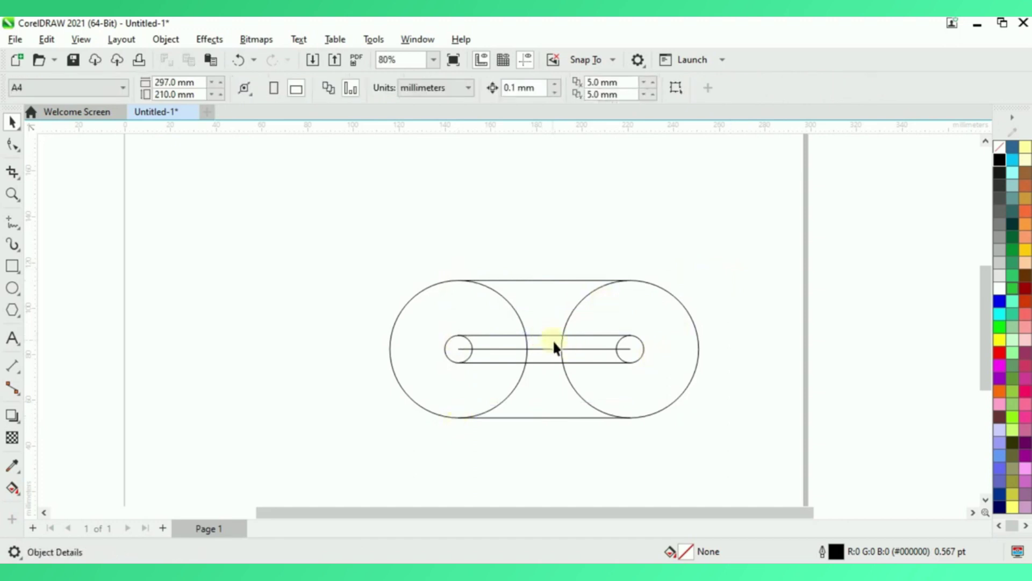
{"action": "scroll", "coordinate": [554, 342], "scroll_direction": "up", "scroll_amount": 2}
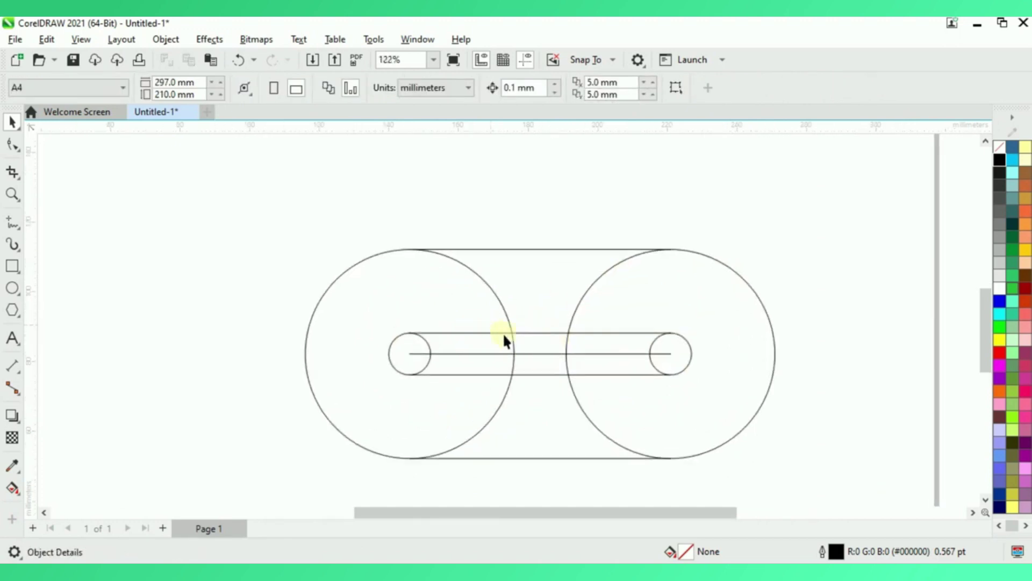
Lengthen the line across the small circles' tops to 85 mm, and pull its right end in to make it 80 mm
{"action": "left_click", "coordinate": [519, 334]}
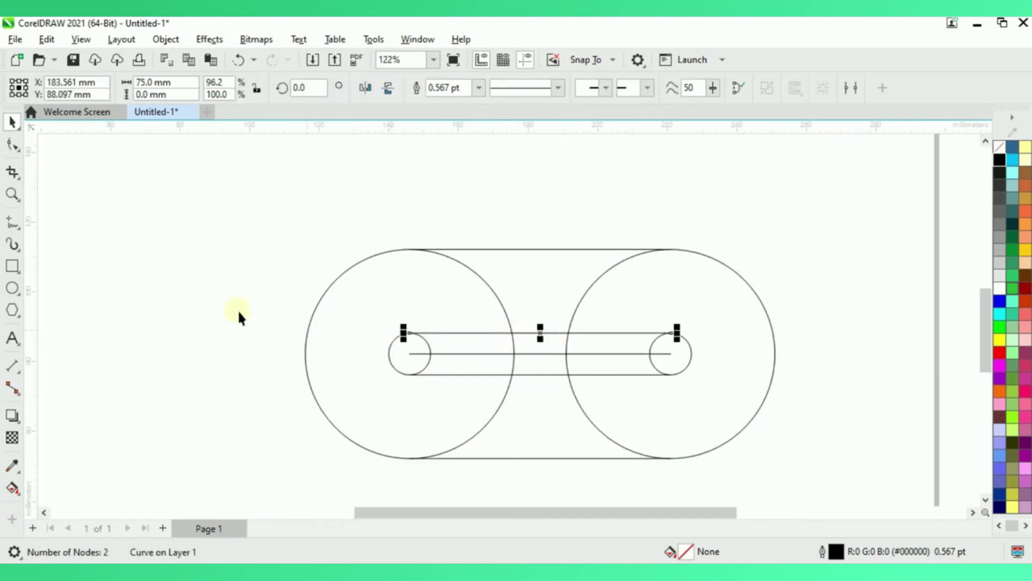
{"action": "double_click", "coordinate": [140, 81]}
{"action": "type", "text": "85"}
{"action": "key", "text": "Return"}
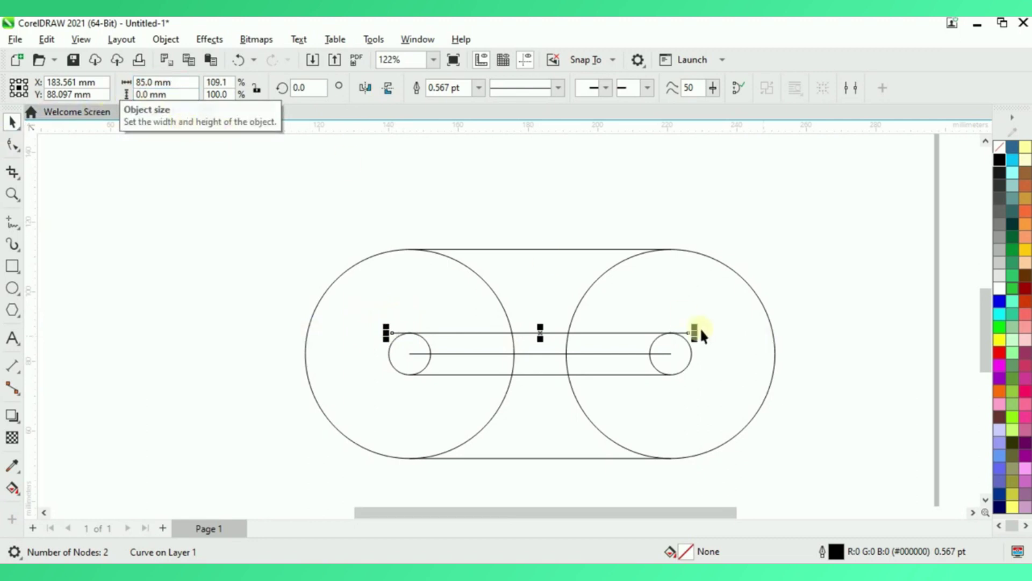
{"action": "scroll", "coordinate": [723, 329], "scroll_direction": "up", "scroll_amount": 4}
{"action": "left_click_drag", "start_coordinate": [673, 316], "coordinate": [623, 317]}
{"action": "scroll", "coordinate": [656, 317], "scroll_direction": "down", "scroll_amount": 2}
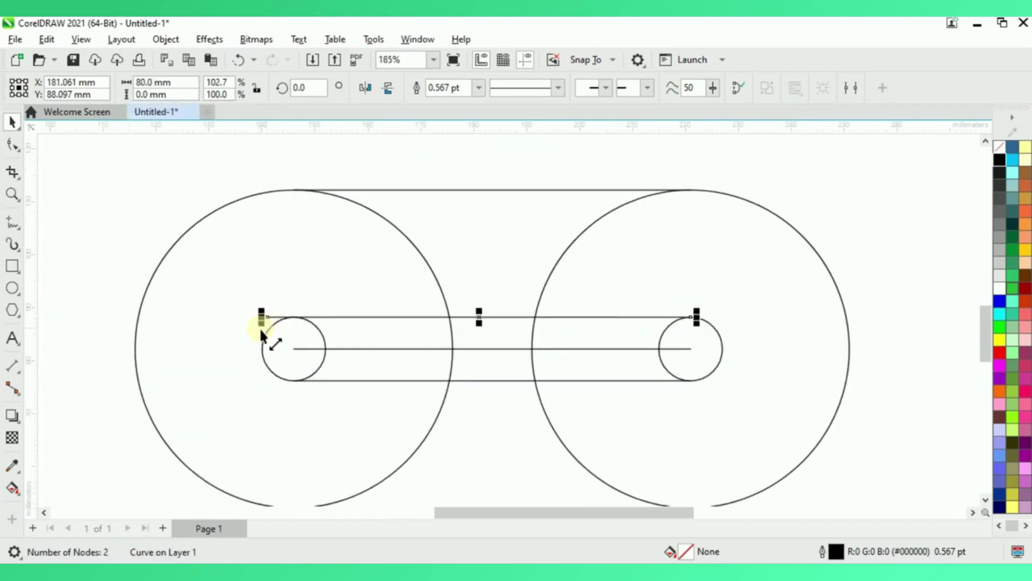
{"action": "scroll", "coordinate": [260, 326], "scroll_direction": "up", "scroll_amount": 1}
{"action": "scroll", "coordinate": [268, 321], "scroll_direction": "up", "scroll_amount": 2}
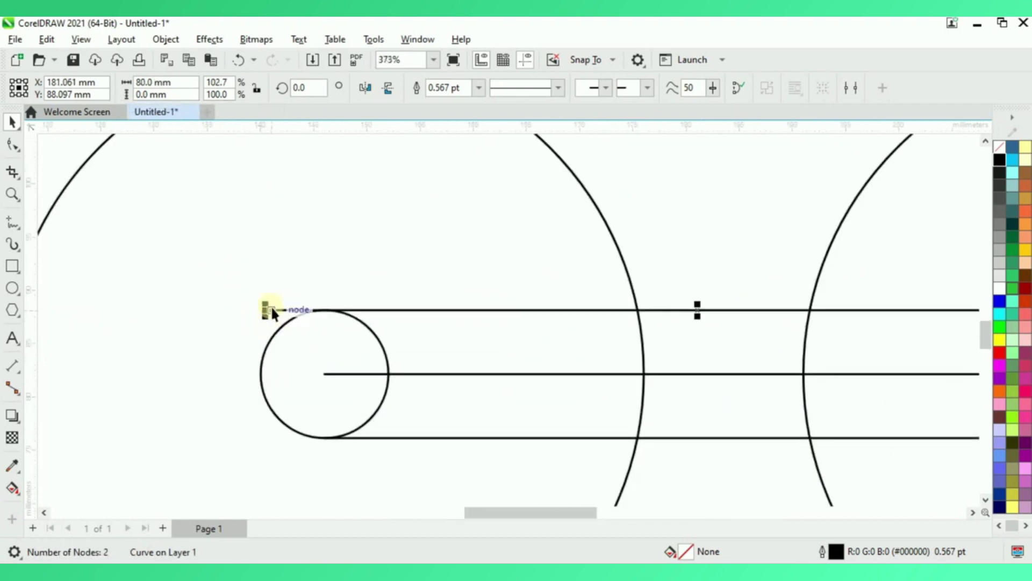
{"action": "scroll", "coordinate": [179, 315], "scroll_direction": "down", "scroll_amount": 3}
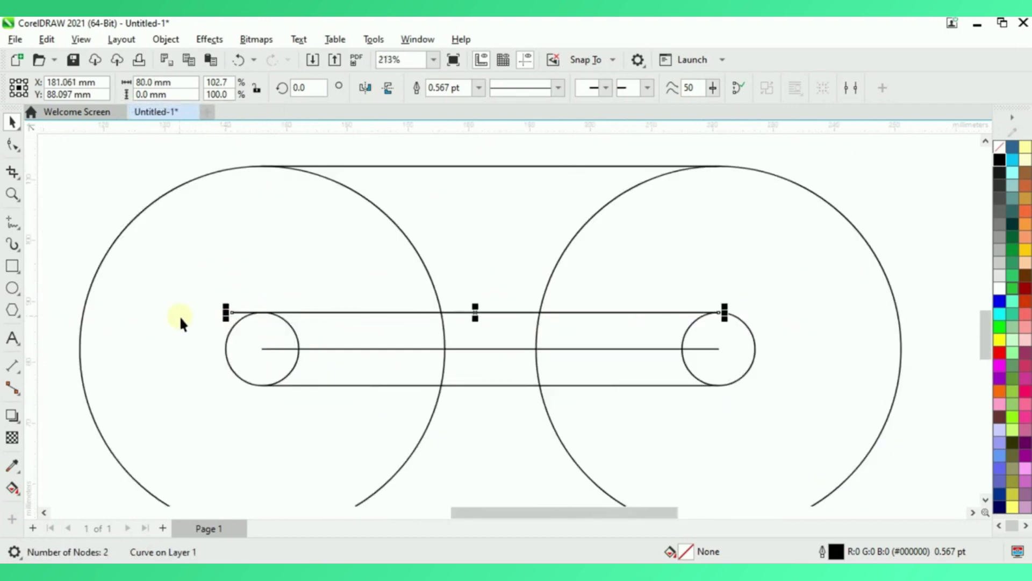
{"action": "scroll", "coordinate": [369, 345], "scroll_direction": "down", "scroll_amount": 2}
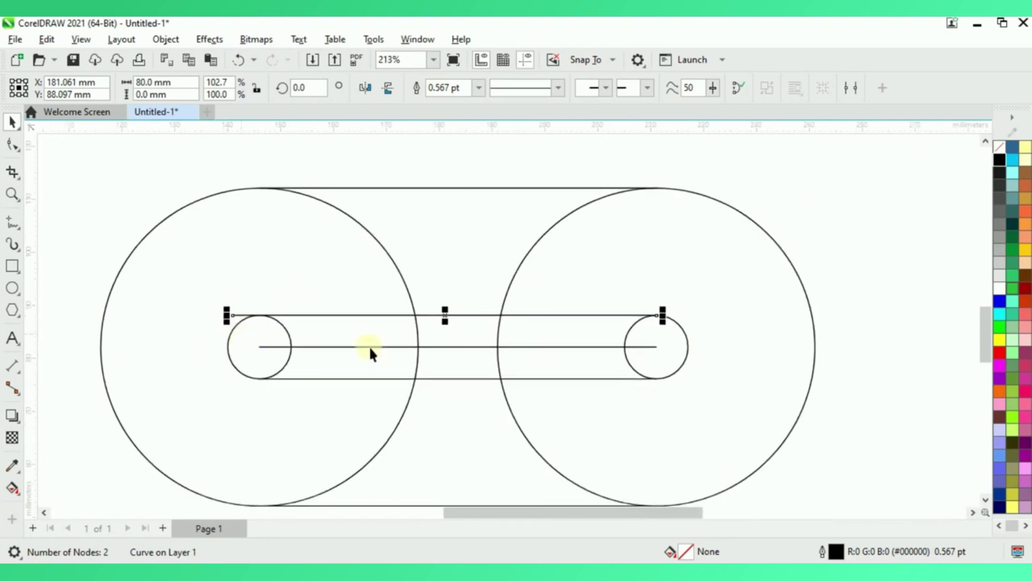
Undo the inner line's length changes and the line copy at the tops of the large circles
{"action": "key", "text": "ctrl+z"}
{"action": "key", "text": "ctrl+z"}
{"action": "key", "text": "ctrl+z"}
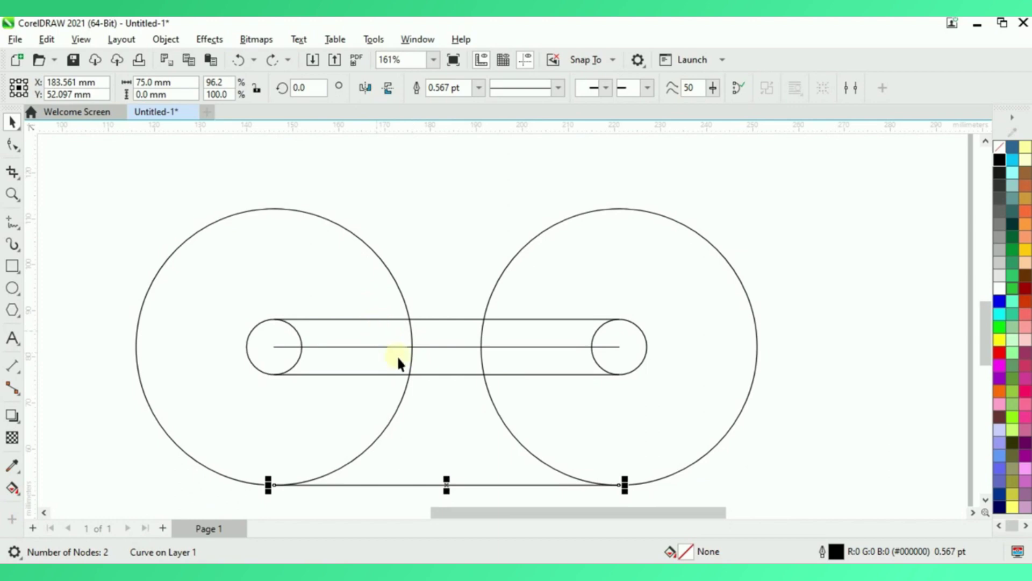
Move the centre line up so that it connects the tops of the two large circles
{"action": "left_click", "coordinate": [431, 347]}
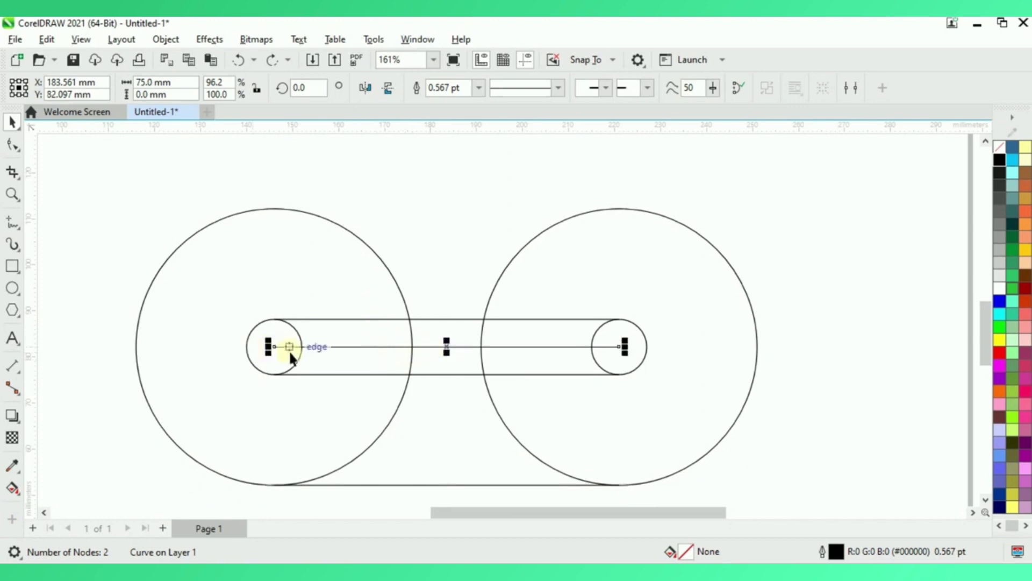
{"action": "left_click_drag", "start_coordinate": [272, 346], "coordinate": [275, 209]}
{"action": "key", "text": "Escape"}
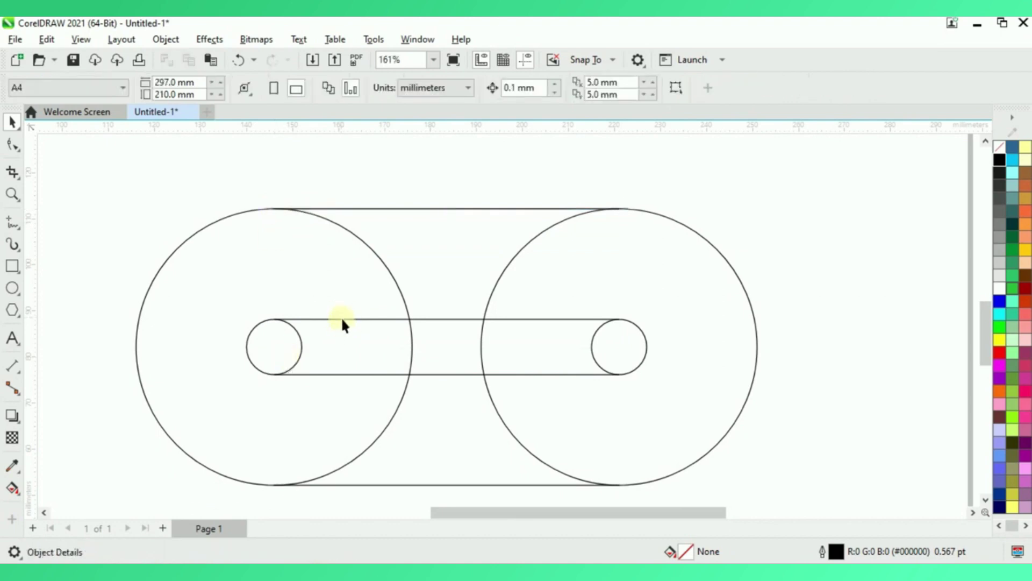
Set the line across the small circles' tops to 85 mm, and shorten it to 80 mm from its right end
{"action": "left_click", "coordinate": [341, 320]}
{"action": "double_click", "coordinate": [146, 82]}
{"action": "type", "text": "85"}
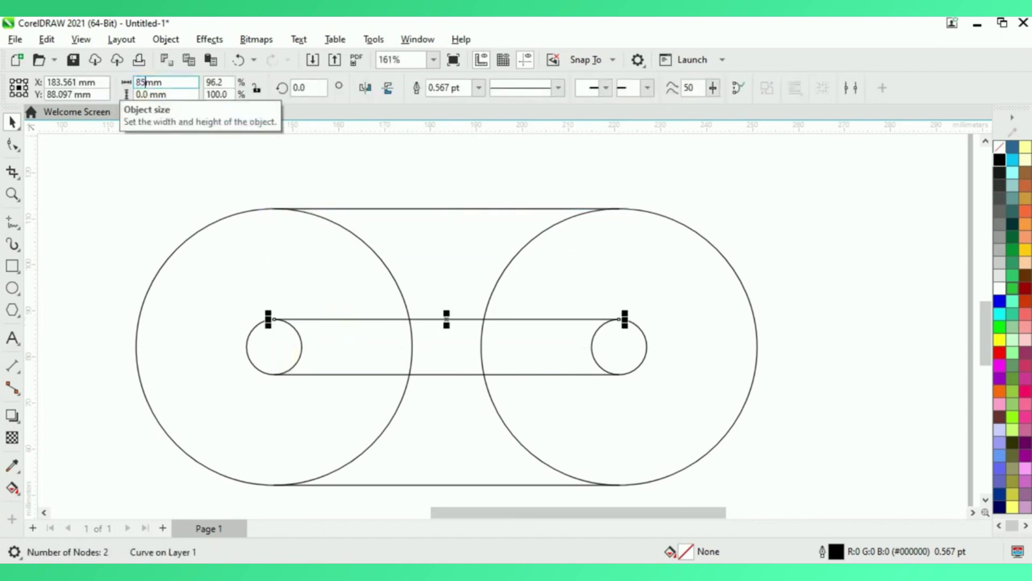
{"action": "key", "text": "Return"}
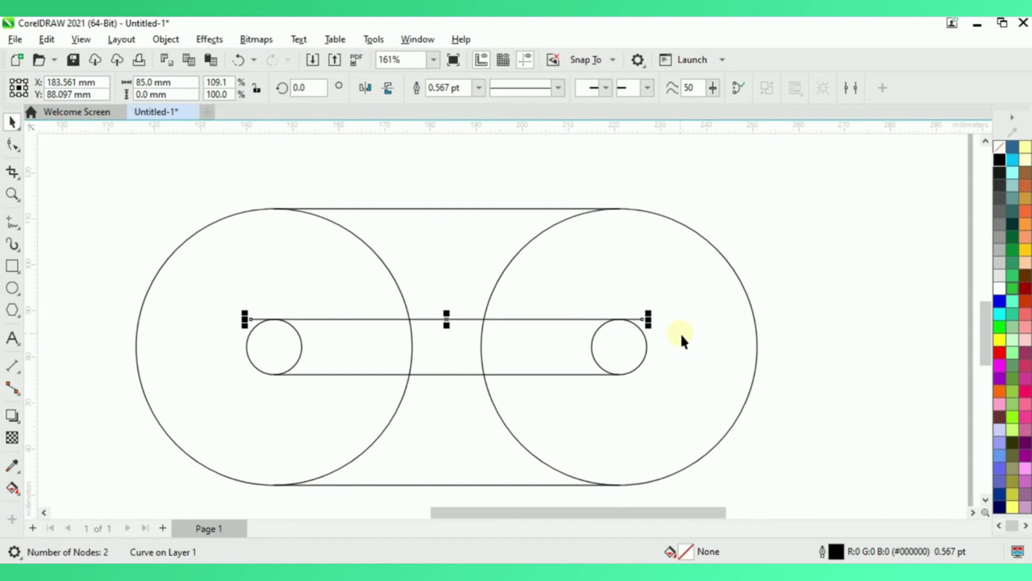
{"action": "scroll", "coordinate": [680, 333], "scroll_direction": "up", "scroll_amount": 1}
{"action": "left_click_drag", "start_coordinate": [643, 317], "coordinate": [616, 317]}
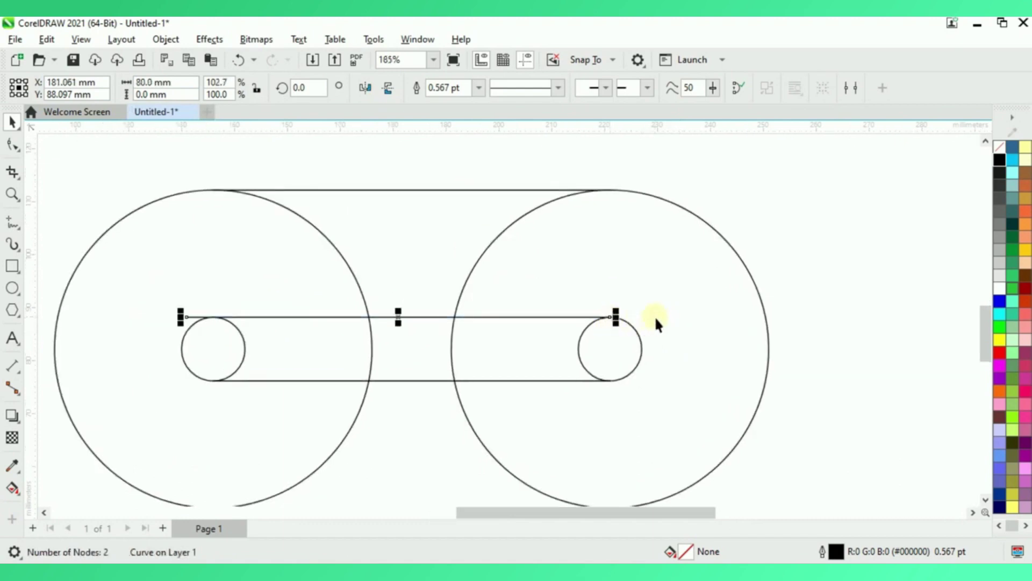
{"action": "scroll", "coordinate": [198, 325], "scroll_direction": "up", "scroll_amount": 2}
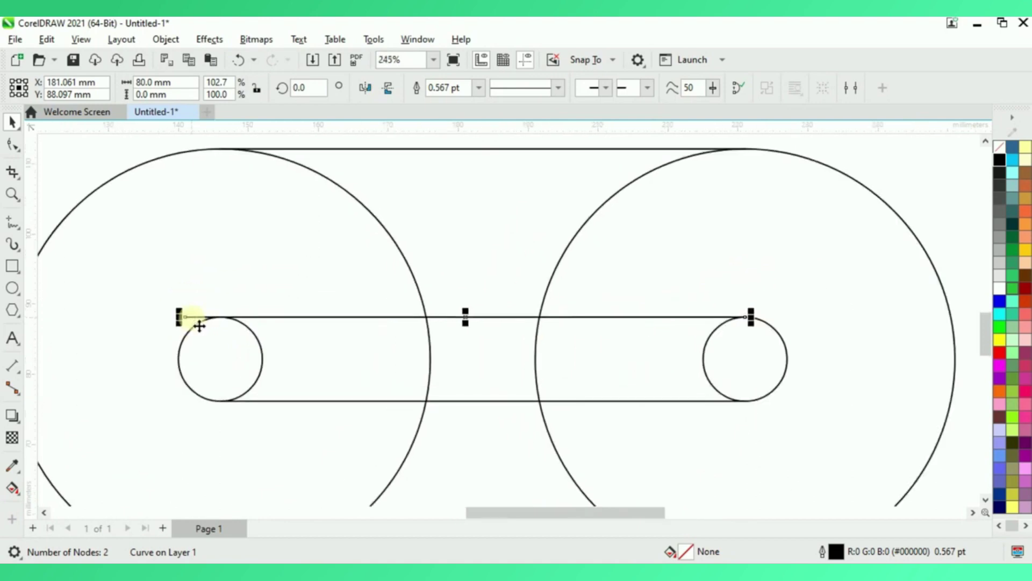
{"action": "scroll", "coordinate": [290, 344], "scroll_direction": "down", "scroll_amount": 2}
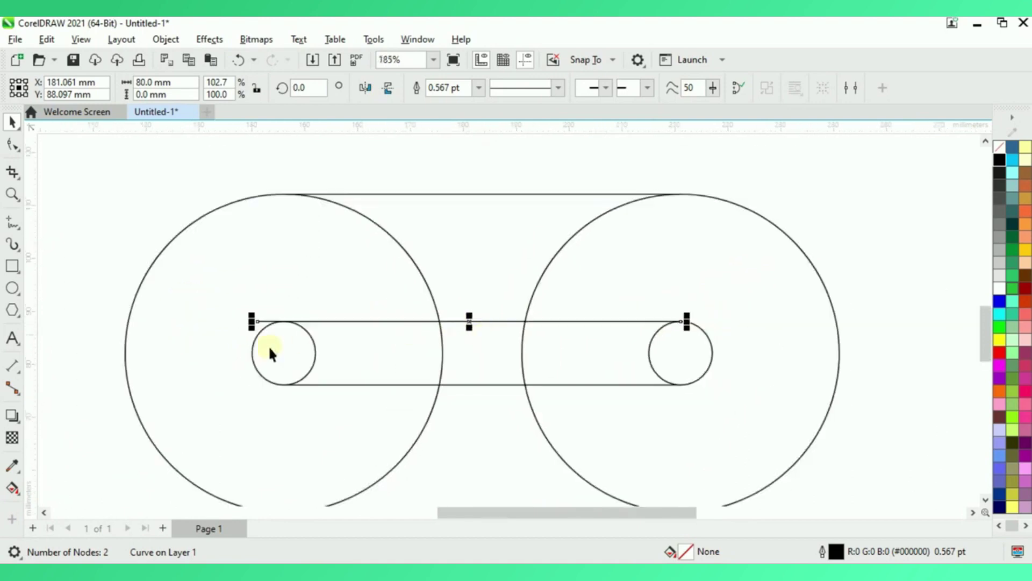
{"action": "scroll", "coordinate": [271, 353], "scroll_direction": "up", "scroll_amount": 1}
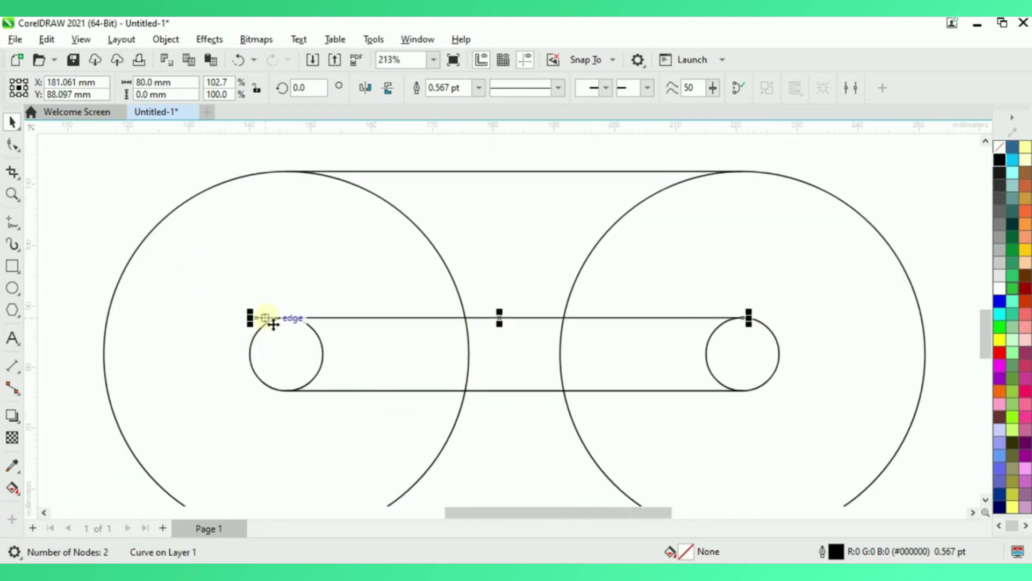
Lengthen the line across the small circles' bottoms to 85 mm, keeping its right end fixed
{"action": "scroll", "coordinate": [269, 320], "scroll_direction": "up", "scroll_amount": 1}
{"action": "left_click", "coordinate": [530, 401]}
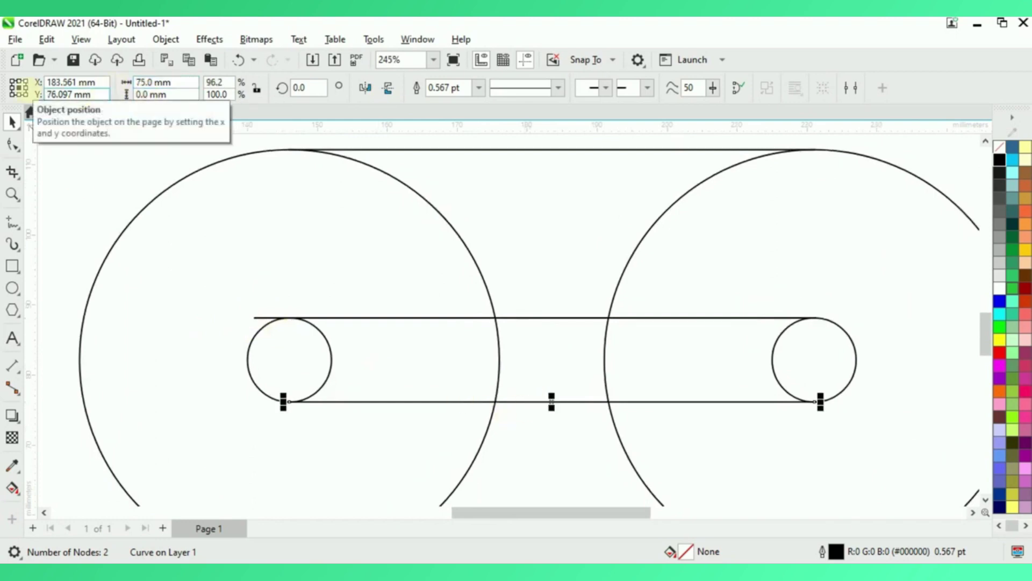
{"action": "left_click", "coordinate": [24, 90]}
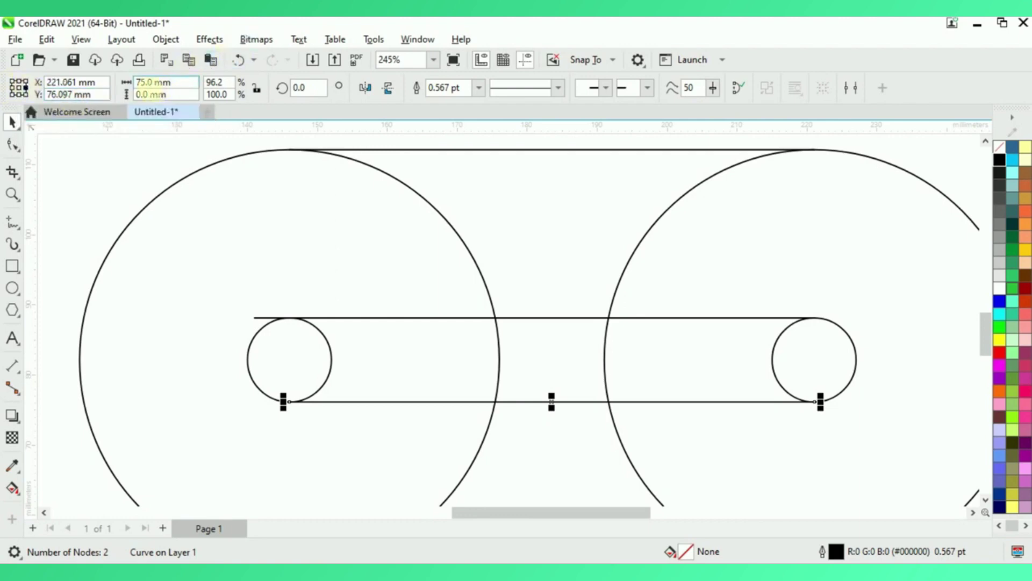
{"action": "type", "text": "85"}
{"action": "key", "text": "Return"}
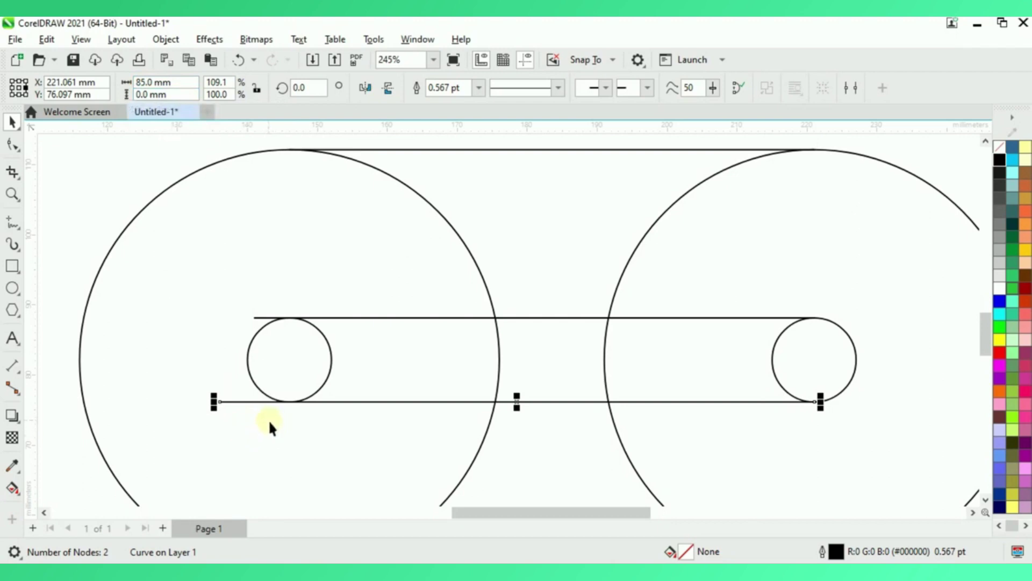
Set the line across the small circles' tops to 85 mm, keeping its right end fixed
{"action": "left_click", "coordinate": [509, 321]}
{"action": "left_click", "coordinate": [534, 318]}
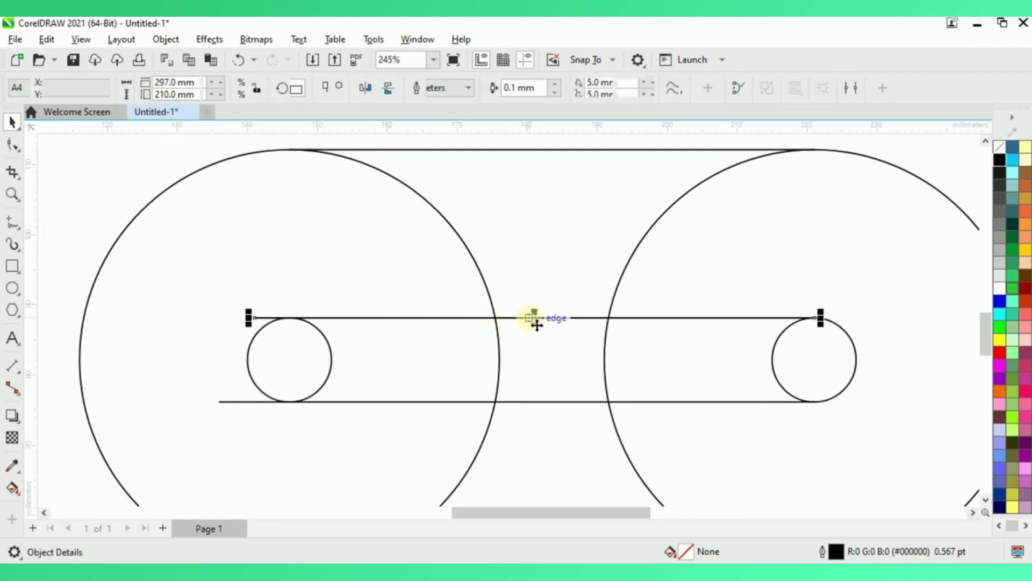
{"action": "double_click", "coordinate": [145, 83]}
{"action": "type", "text": "85"}
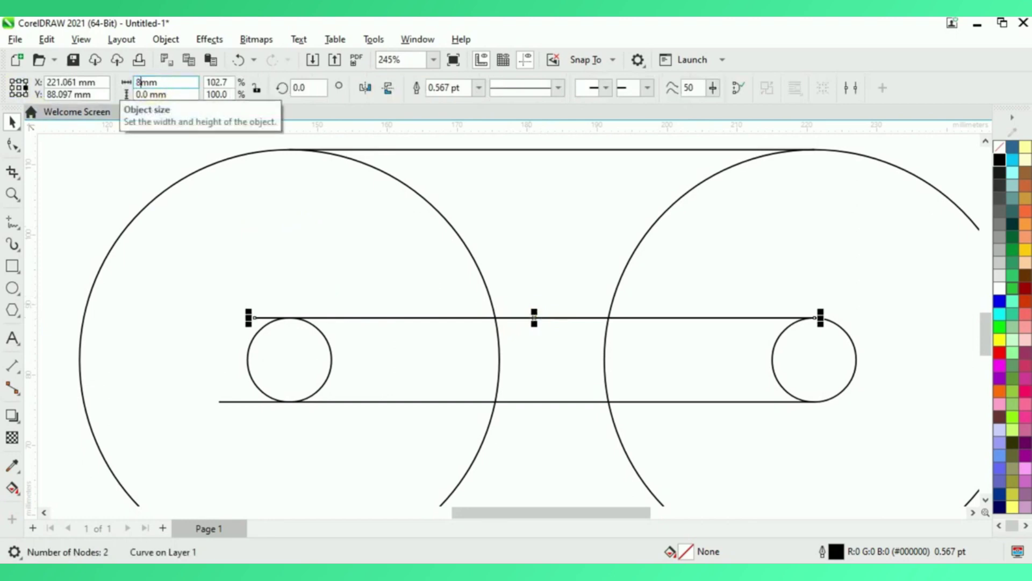
{"action": "key", "text": "Return"}
{"action": "scroll", "coordinate": [225, 317], "scroll_direction": "down", "scroll_amount": 1}
{"action": "left_click", "coordinate": [769, 216]}
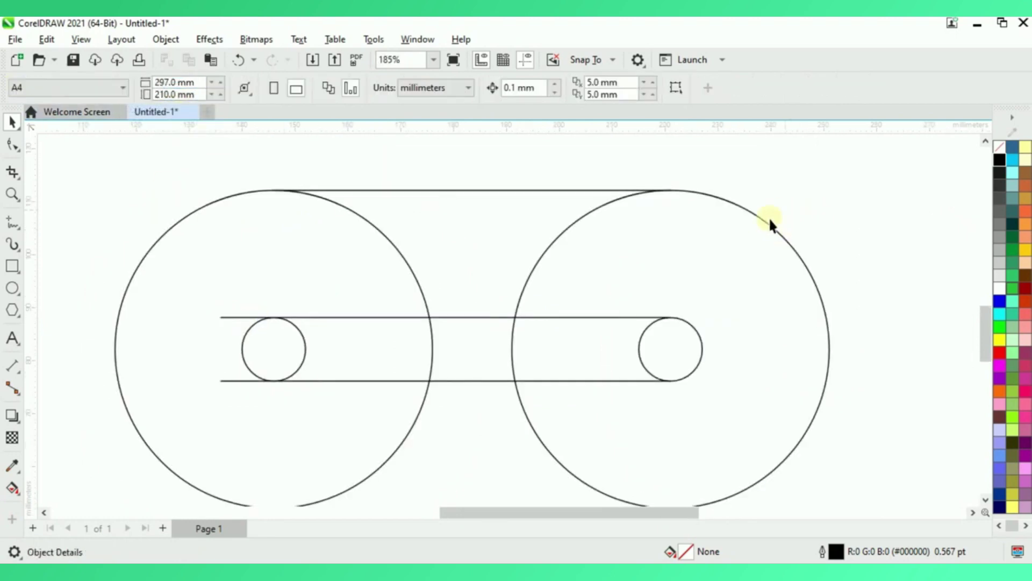
Ungroup the left pair of concentric circles
{"action": "left_click", "coordinate": [221, 201]}
{"action": "scroll", "coordinate": [268, 296], "scroll_direction": "down", "scroll_amount": 1}
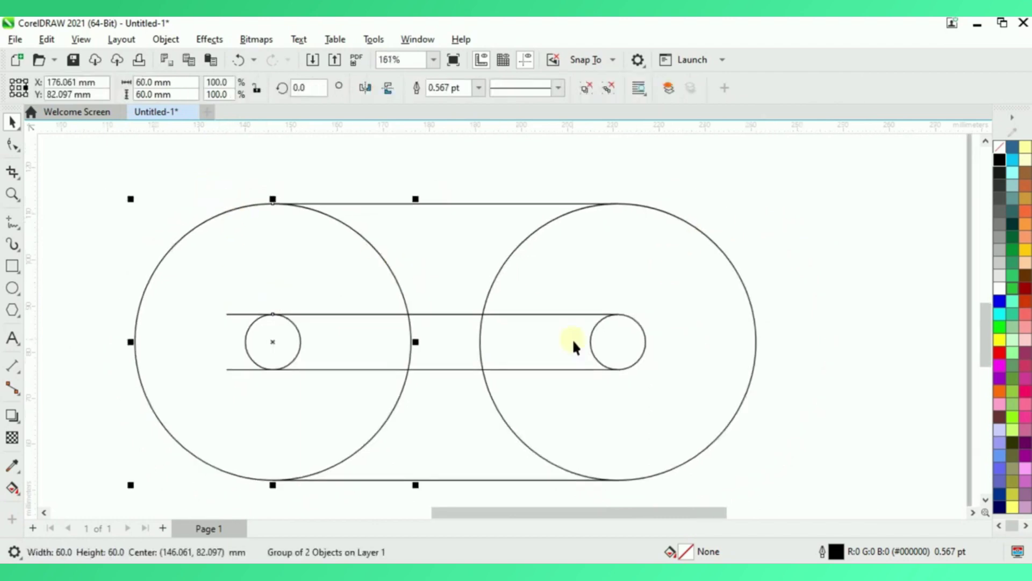
{"action": "scroll", "coordinate": [572, 338], "scroll_direction": "down", "scroll_amount": 1}
{"action": "key", "text": "ctrl+u"}
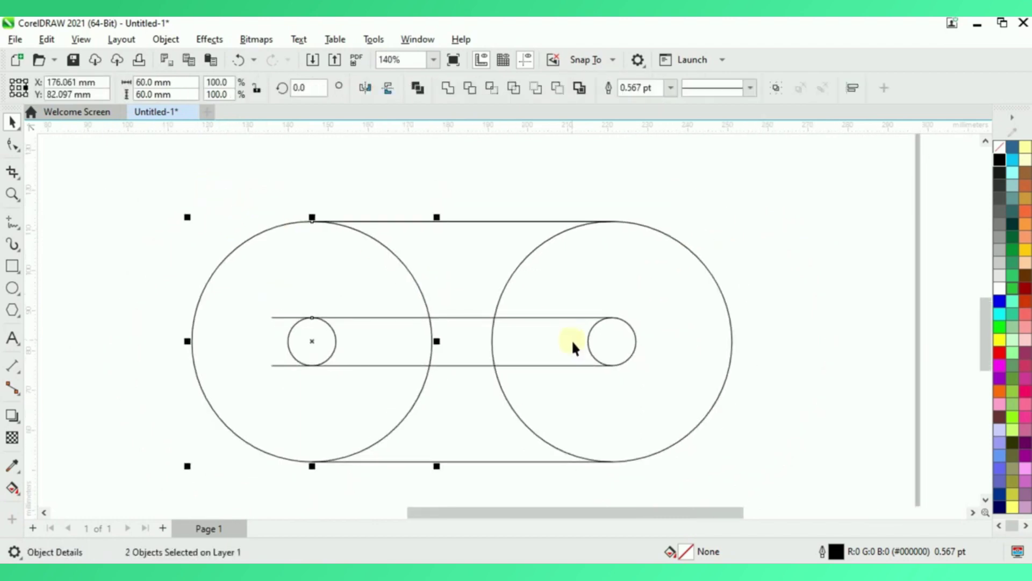
{"action": "left_click", "coordinate": [763, 263]}
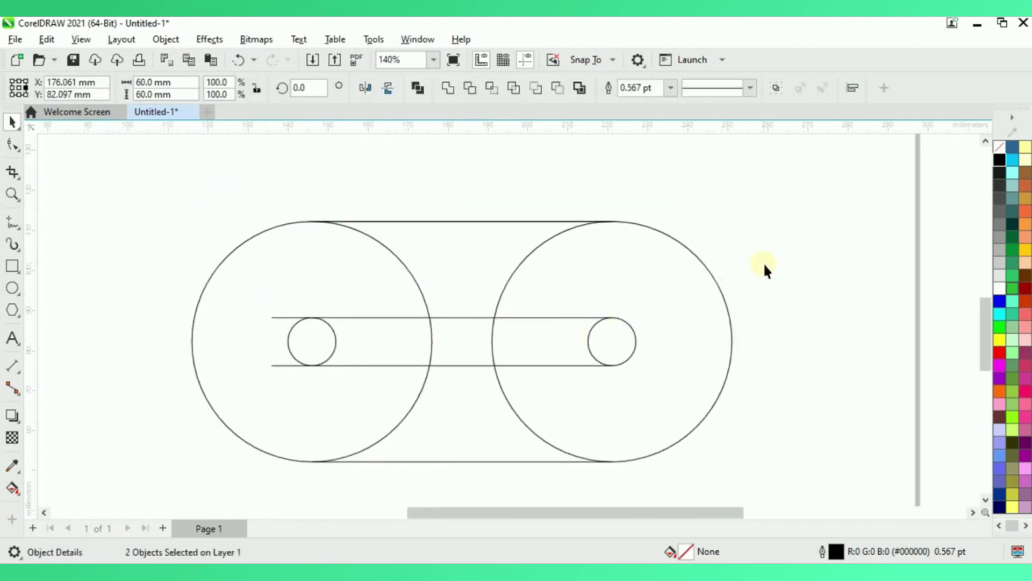
Convert the left large circle to curves and add a node midway along each of its four segments
{"action": "left_click", "coordinate": [240, 246]}
{"action": "key", "text": "ctrl+q"}
{"action": "key", "text": "F10"}
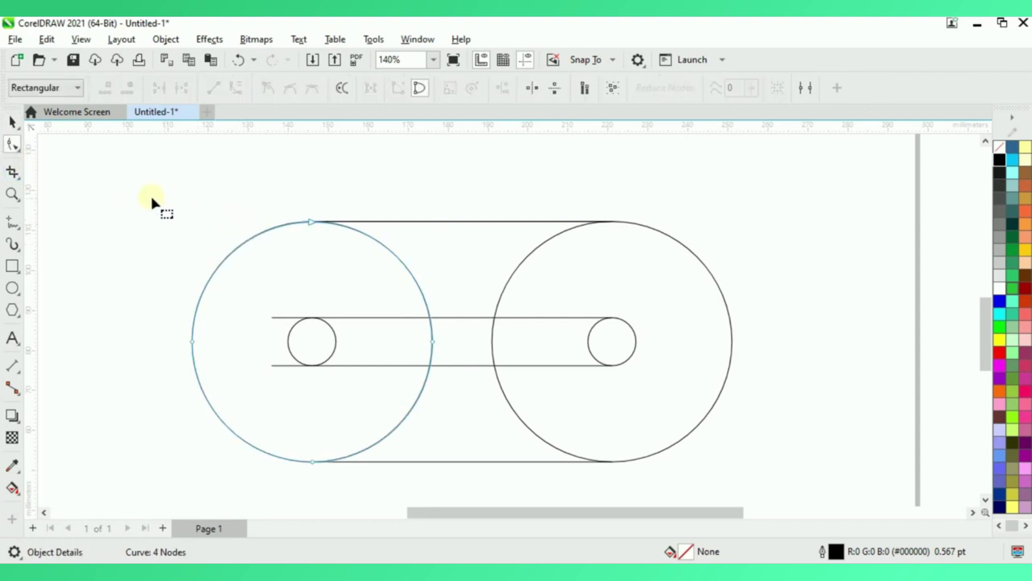
{"action": "mouse_move", "coordinate": [448, 407]}
{"action": "left_mouse_down"}
{"action": "mouse_move", "coordinate": [449, 502]}
{"action": "mouse_move", "coordinate": [448, 423]}
{"action": "left_mouse_up"}
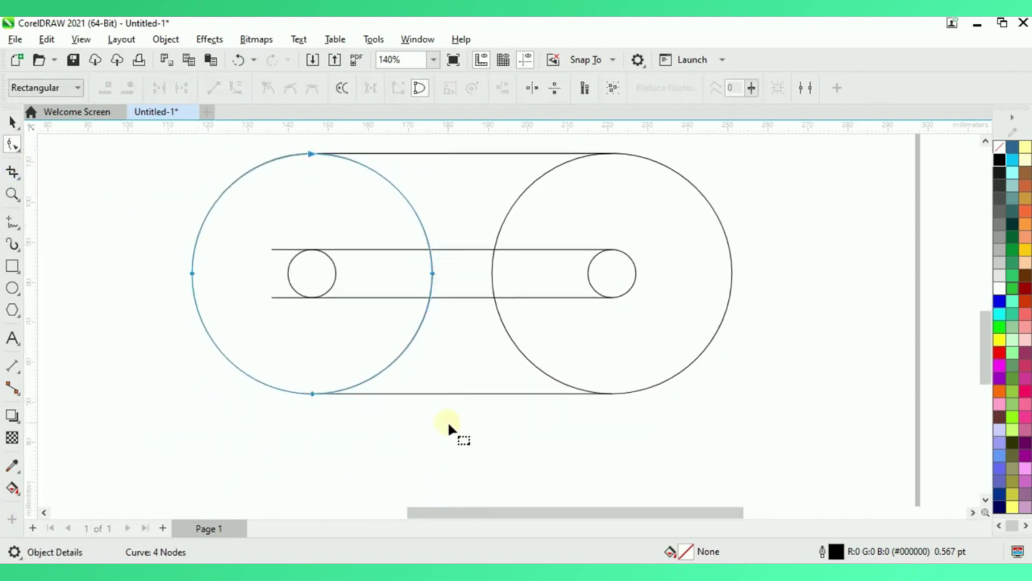
{"action": "scroll", "coordinate": [449, 423], "scroll_direction": "up", "scroll_amount": 1}
{"action": "scroll", "coordinate": [370, 170], "scroll_direction": "up", "scroll_amount": 2}
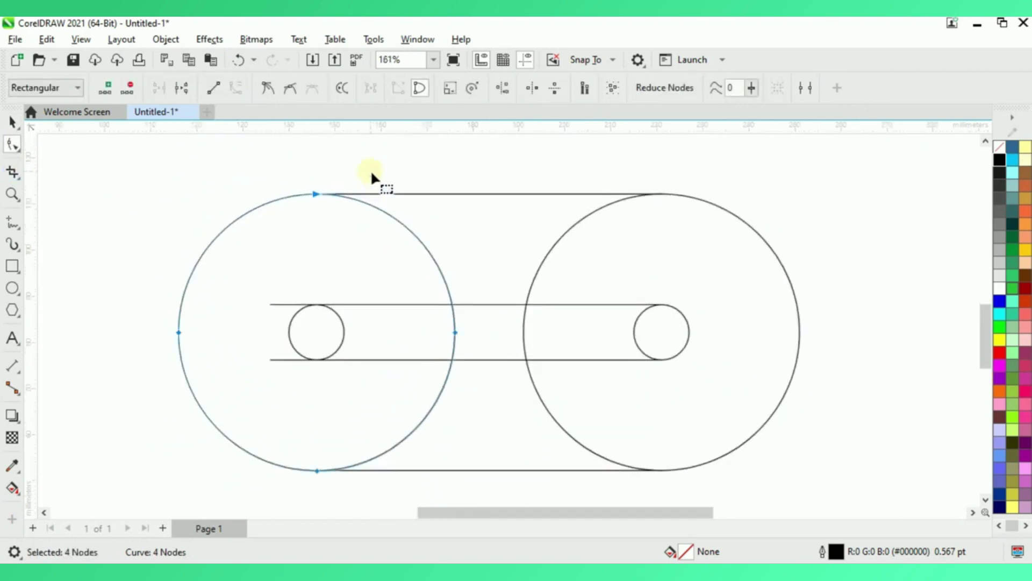
{"action": "left_click", "coordinate": [105, 89]}
{"action": "scroll", "coordinate": [388, 263], "scroll_direction": "down", "scroll_amount": 1}
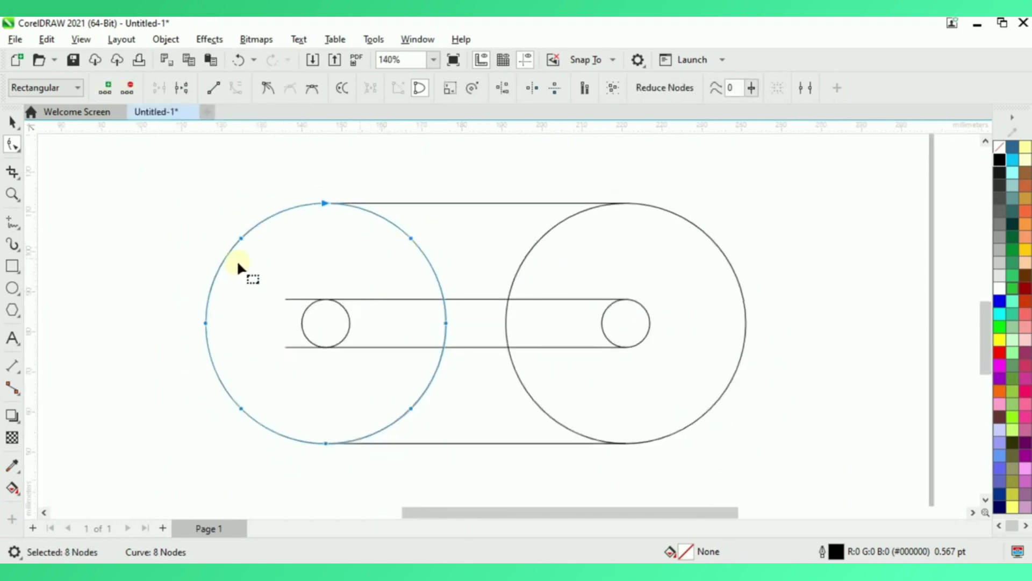
Draw two crossing 3-point curves from the inner lines' left ends to the large circle's opposite upper-left and lower-left nodes
{"action": "left_click", "coordinate": [19, 227]}
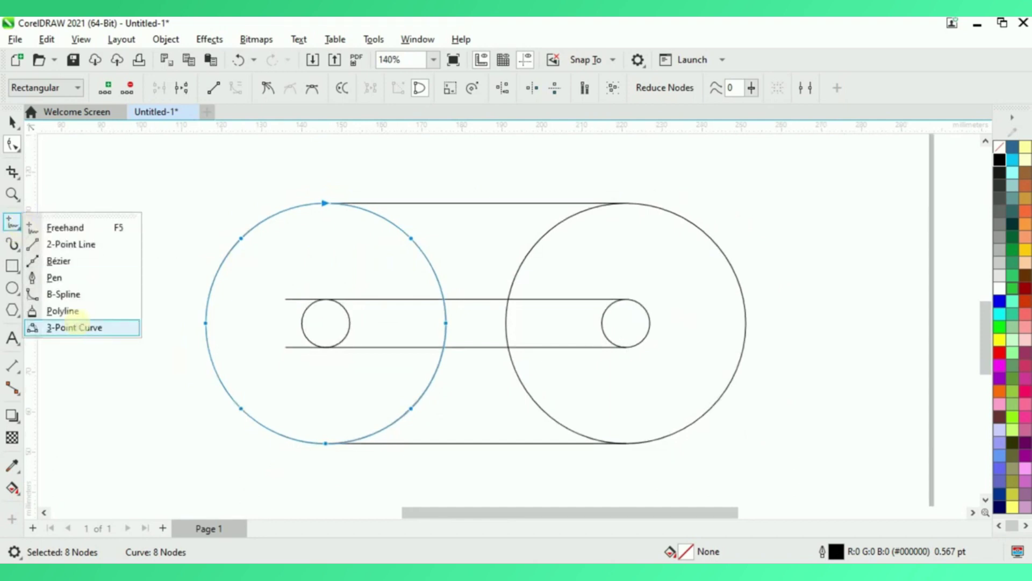
{"action": "left_click", "coordinate": [76, 325]}
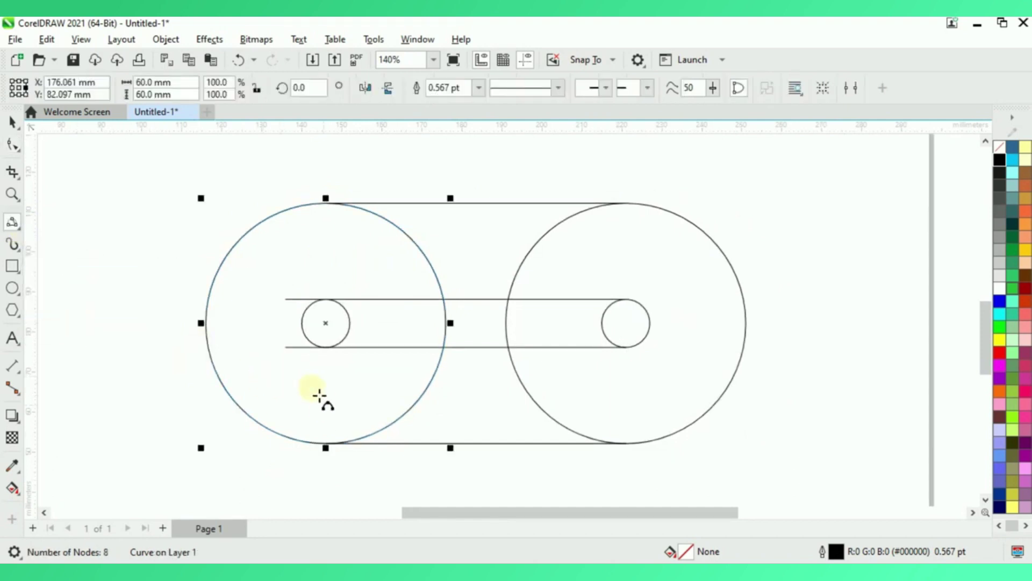
{"action": "left_click_drag", "start_coordinate": [294, 356], "coordinate": [249, 245]}
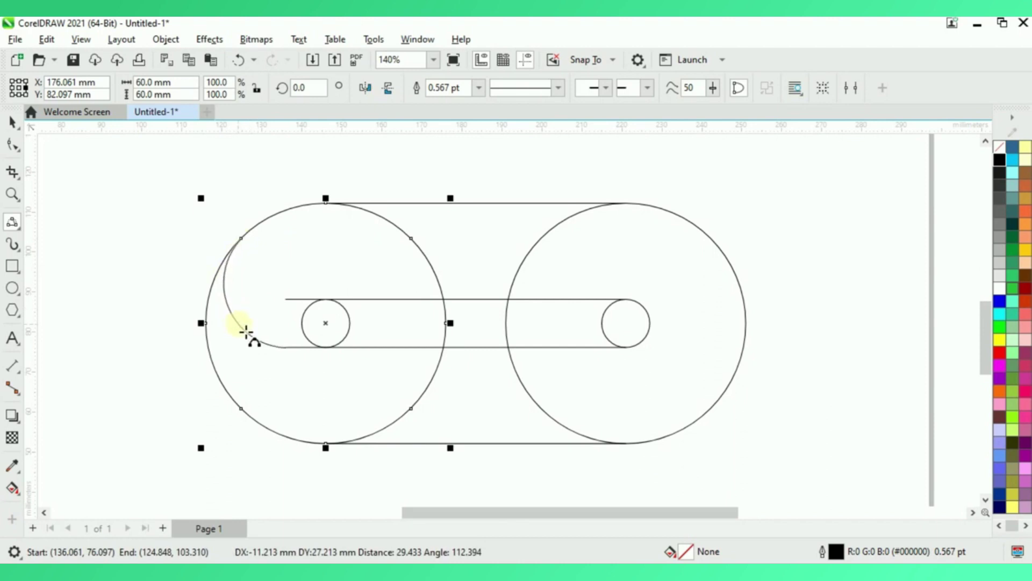
{"action": "left_click", "coordinate": [246, 331]}
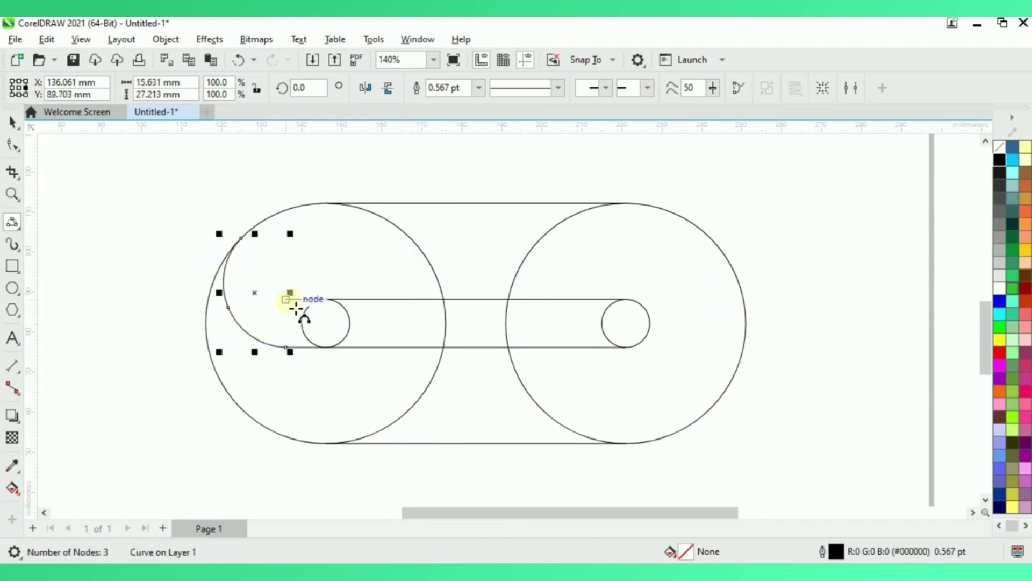
{"action": "left_click_drag", "start_coordinate": [295, 308], "coordinate": [249, 415]}
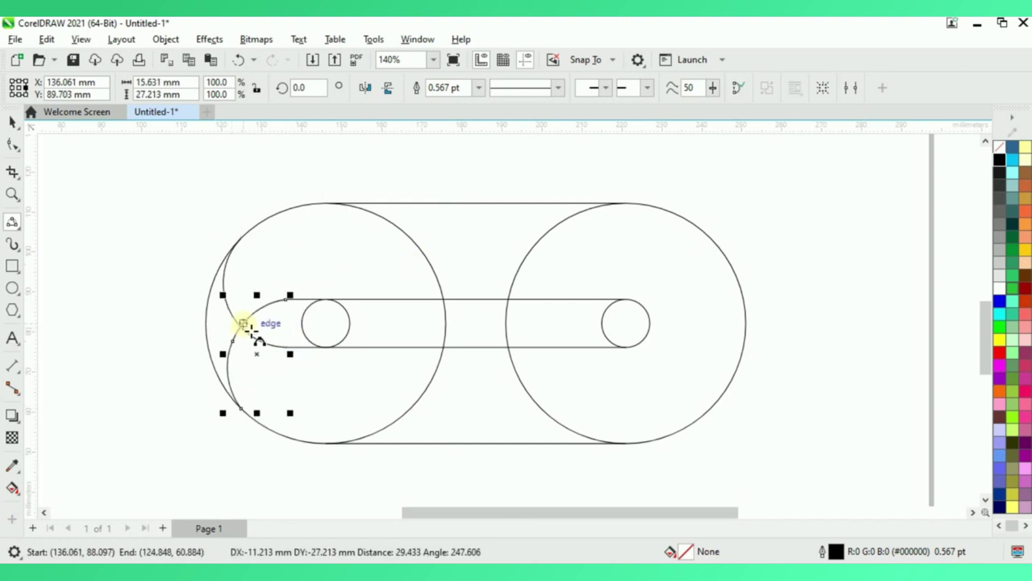
{"action": "left_click", "coordinate": [264, 339]}
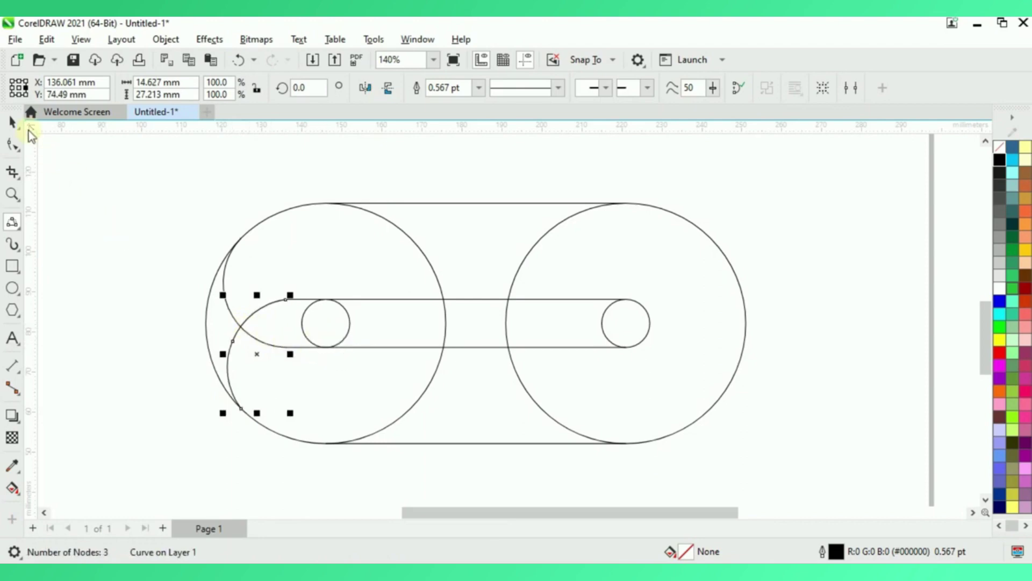
Group all the circles, lines and curves of the drawing
{"action": "scroll", "coordinate": [220, 192], "scroll_direction": "down", "scroll_amount": 1}
{"action": "key", "text": "space"}
{"action": "left_click_drag", "start_coordinate": [127, 169], "coordinate": [662, 454]}
{"action": "key", "text": "ctrl+g"}
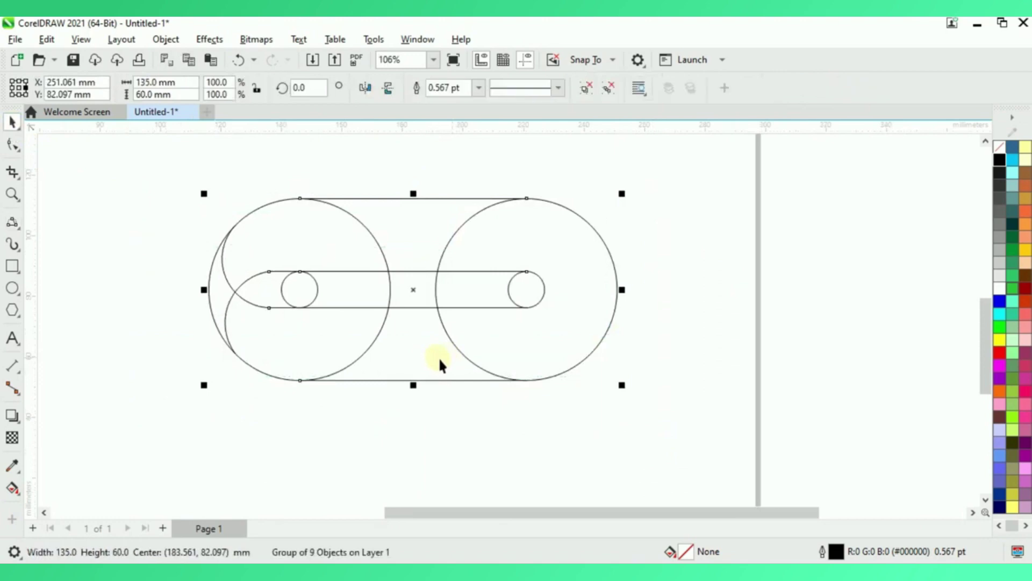
Rotate the whole group by 65 degrees
{"action": "scroll", "coordinate": [455, 363], "scroll_direction": "down", "scroll_amount": 1}
{"action": "scroll", "coordinate": [225, 189], "scroll_direction": "up", "scroll_amount": 1}
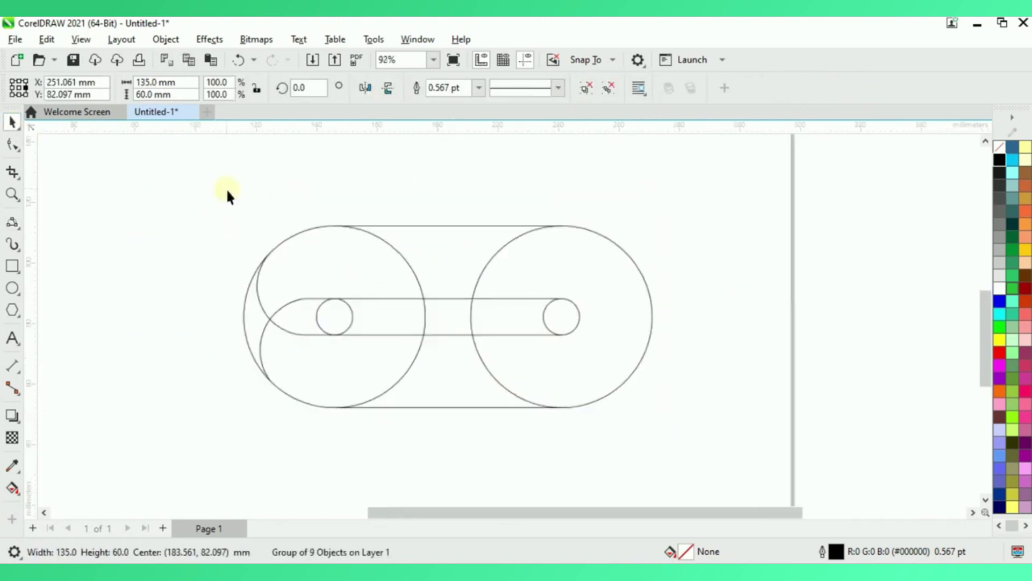
{"action": "double_click", "coordinate": [299, 88]}
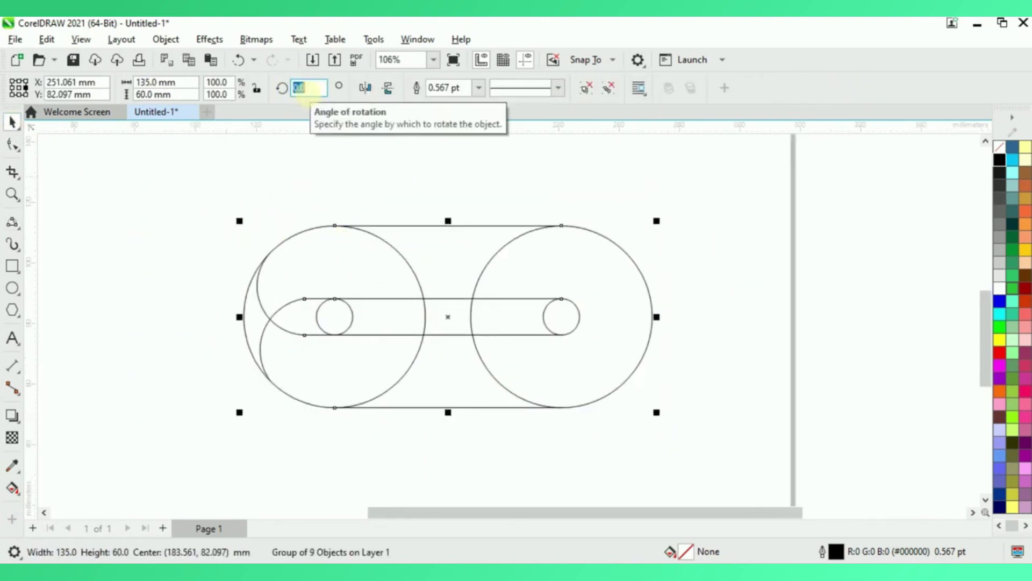
{"action": "type", "text": "65"}
{"action": "key", "text": "Return"}
Create a horizontally mirrored copy directly to the right of the rotated group, and ungroup the copy
{"action": "scroll", "coordinate": [392, 419], "scroll_direction": "down", "scroll_amount": 1}
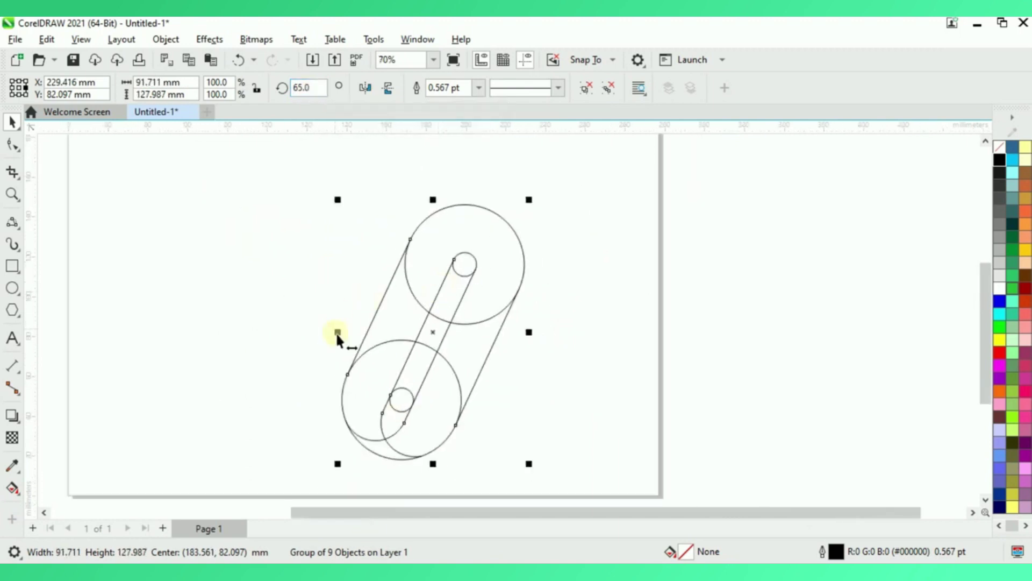
{"action": "left_click_drag", "start_coordinate": [337, 333], "coordinate": [578, 360]}
{"action": "key", "text": "ctrl+u"}
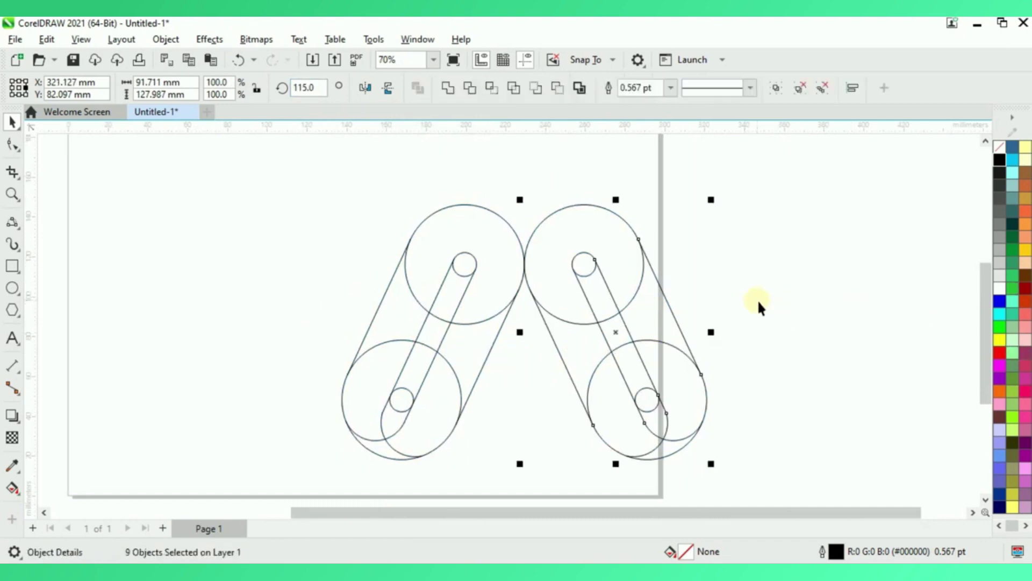
Extend the mirrored copy's left inner line up and to the left, well beyond the upper large circles
{"action": "left_click", "coordinate": [669, 330]}
{"action": "left_click", "coordinate": [602, 331]}
{"action": "scroll", "coordinate": [329, 376], "scroll_direction": "down", "scroll_amount": 3}
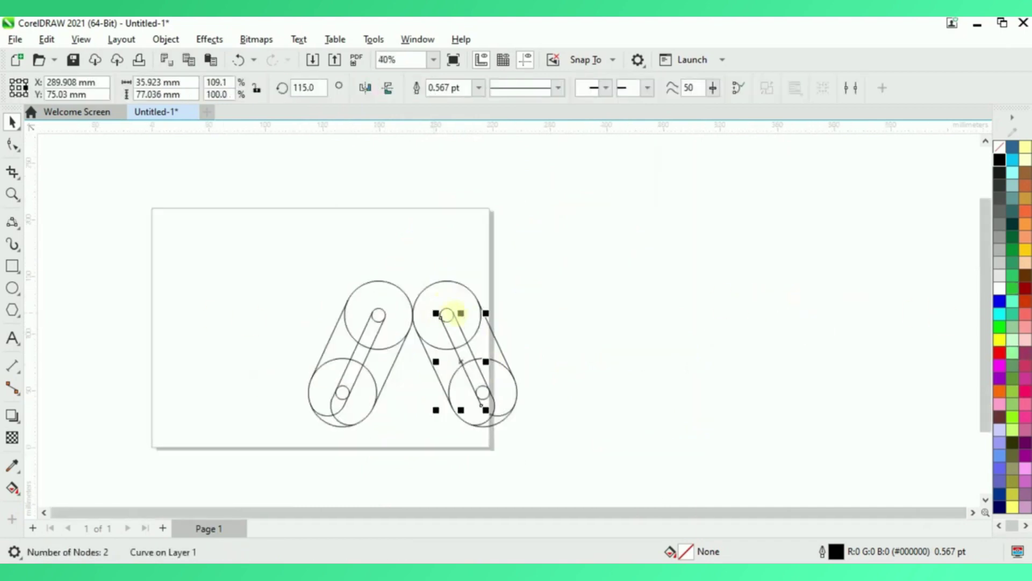
{"action": "scroll", "coordinate": [554, 363], "scroll_direction": "up", "scroll_amount": 2}
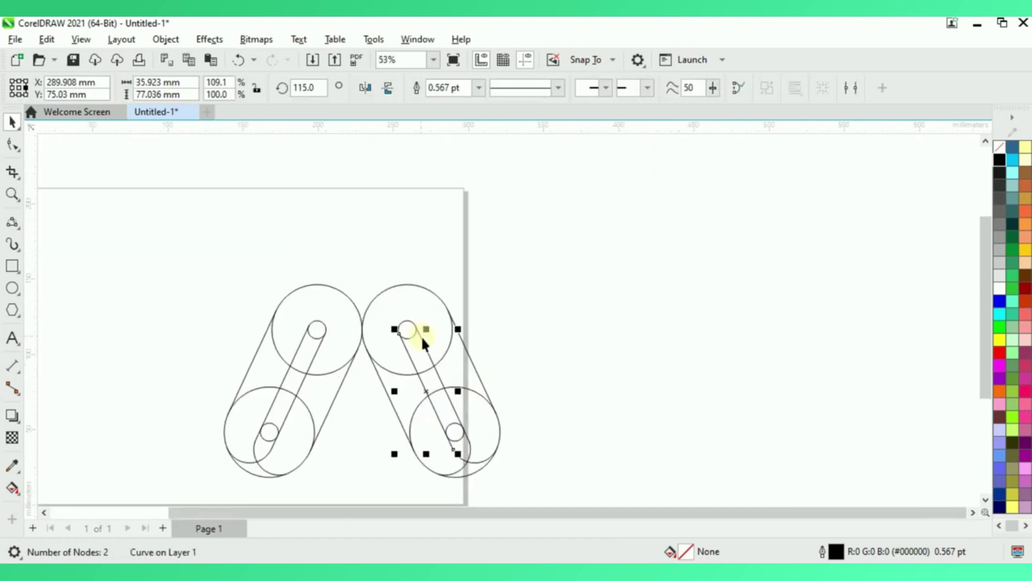
{"action": "left_click_drag", "start_coordinate": [427, 330], "coordinate": [346, 215]}
Nudge the original group to the right until its upper large circle touches the extended inner line tangentially
{"action": "scroll", "coordinate": [410, 346], "scroll_direction": "up", "scroll_amount": 1}
{"action": "left_click", "coordinate": [299, 279]}
{"action": "key", "text": "Right"}
{"action": "key", "text": "Right"}
{"action": "key", "text": "Right"}
{"action": "key", "text": "Right"}
{"action": "key", "text": "Right"}
{"action": "key", "text": "Right"}
{"action": "key", "text": "Right"}
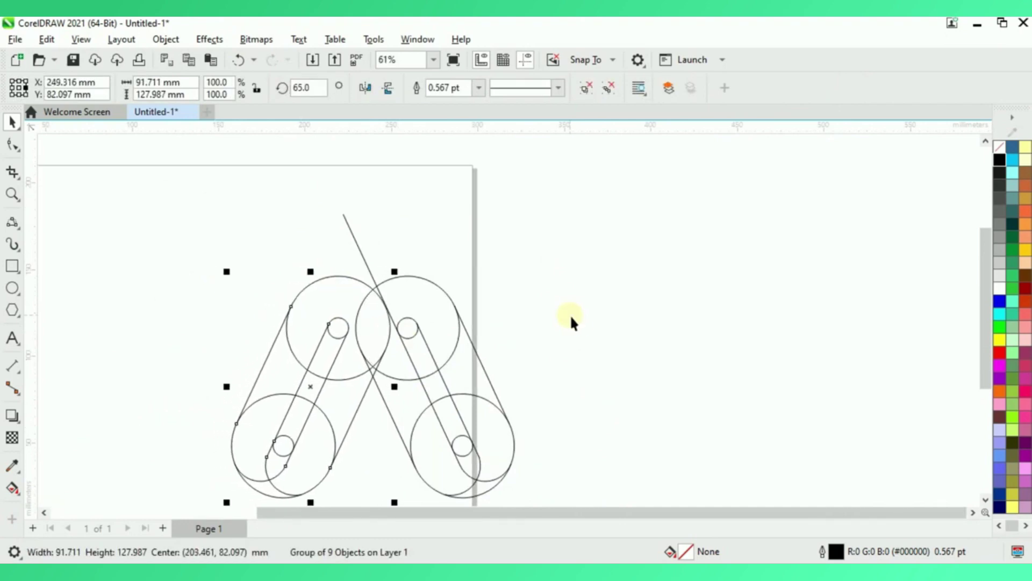
{"action": "scroll", "coordinate": [400, 343], "scroll_direction": "up", "scroll_amount": 5}
{"action": "key", "text": "Right"}
{"action": "key", "text": "Right"}
{"action": "key", "text": "Right"}
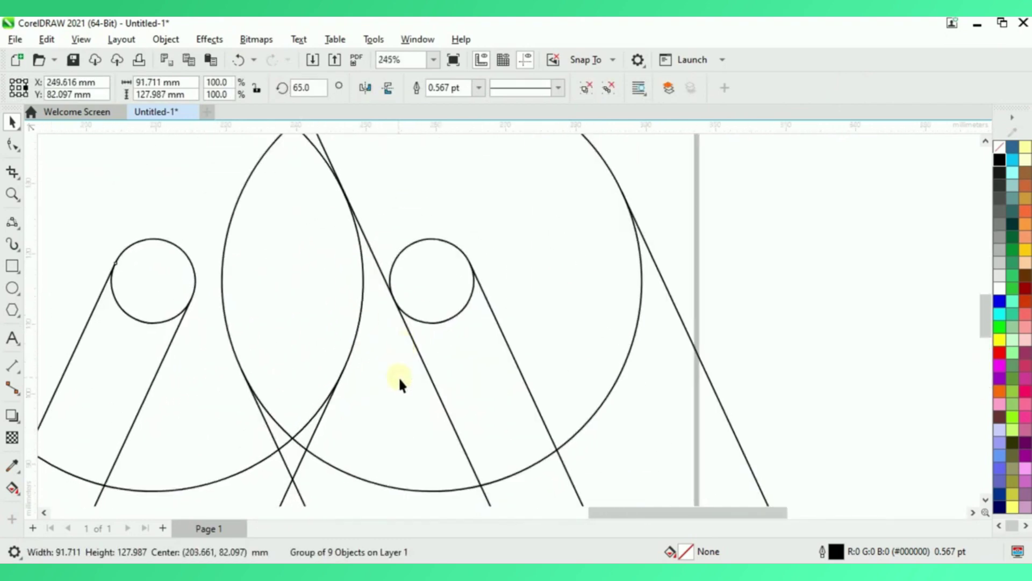
{"action": "scroll", "coordinate": [342, 237], "scroll_direction": "down", "scroll_amount": 1}
{"action": "scroll", "coordinate": [343, 238], "scroll_direction": "up", "scroll_amount": 8}
{"action": "key", "text": "Right"}
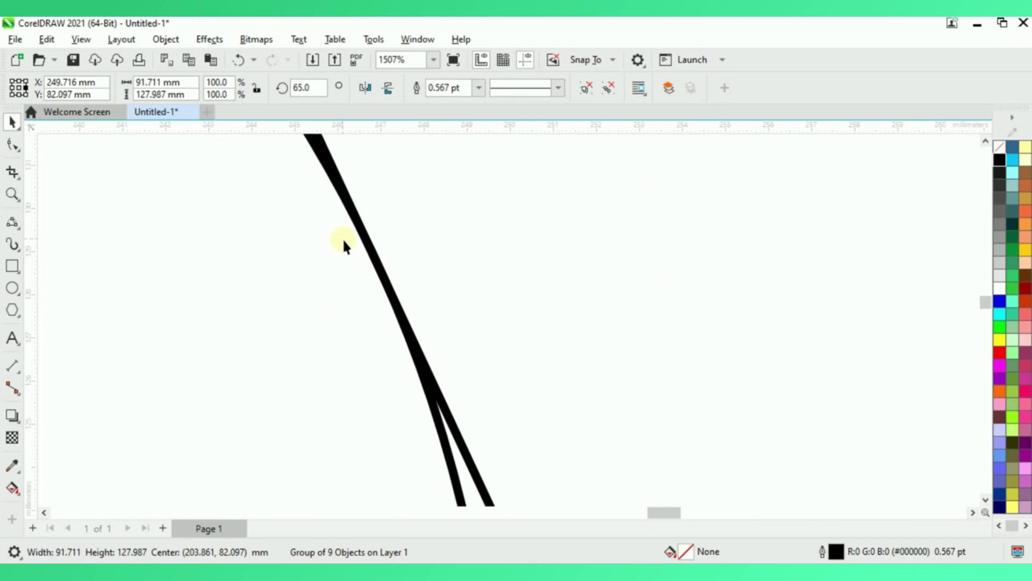
Extend the mirrored copy's left outer line upward past the original group's upper small circle
{"action": "scroll", "coordinate": [343, 238], "scroll_direction": "down", "scroll_amount": 13}
{"action": "left_click", "coordinate": [596, 336]}
{"action": "left_click", "coordinate": [380, 356]}
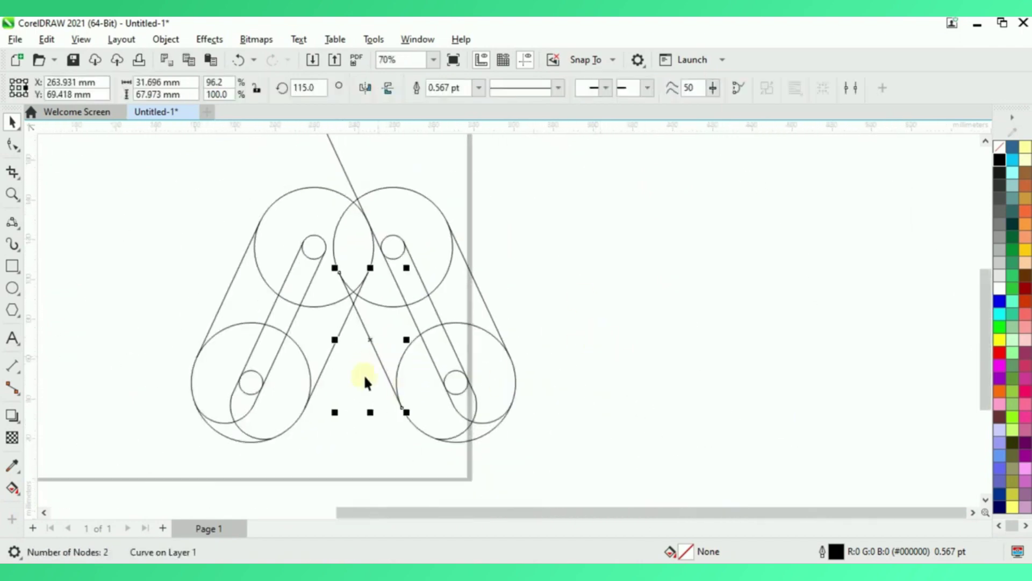
{"action": "mouse_move", "coordinate": [338, 273]}
{"action": "left_mouse_down"}
{"action": "mouse_move", "coordinate": [314, 218]}
{"action": "mouse_move", "coordinate": [460, 426]}
{"action": "left_mouse_up"}
Group both halves of the drawing together and deselect the result
{"action": "left_click", "coordinate": [127, 253]}
{"action": "scroll", "coordinate": [391, 379], "scroll_direction": "down", "scroll_amount": 2}
{"action": "key", "text": "ctrl+g"}
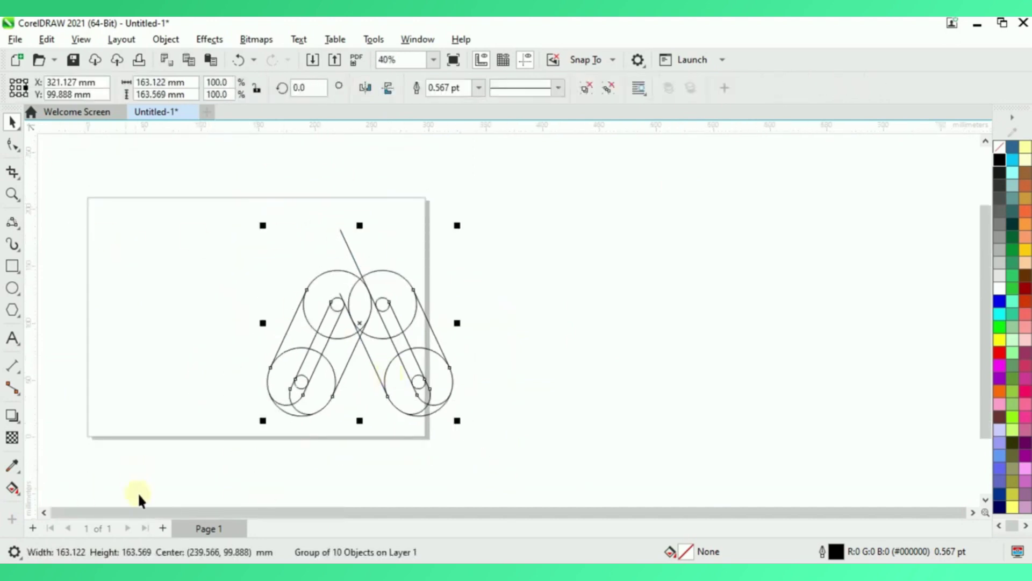
{"action": "left_click", "coordinate": [369, 397]}
Fill the outer band of the left leg, from its bottom curve up through the upper circle, with blue using Smart Fill
{"action": "scroll", "coordinate": [369, 396], "scroll_direction": "up", "scroll_amount": 2}
{"action": "left_click", "coordinate": [13, 488]}
{"action": "left_click", "coordinate": [72, 510]}
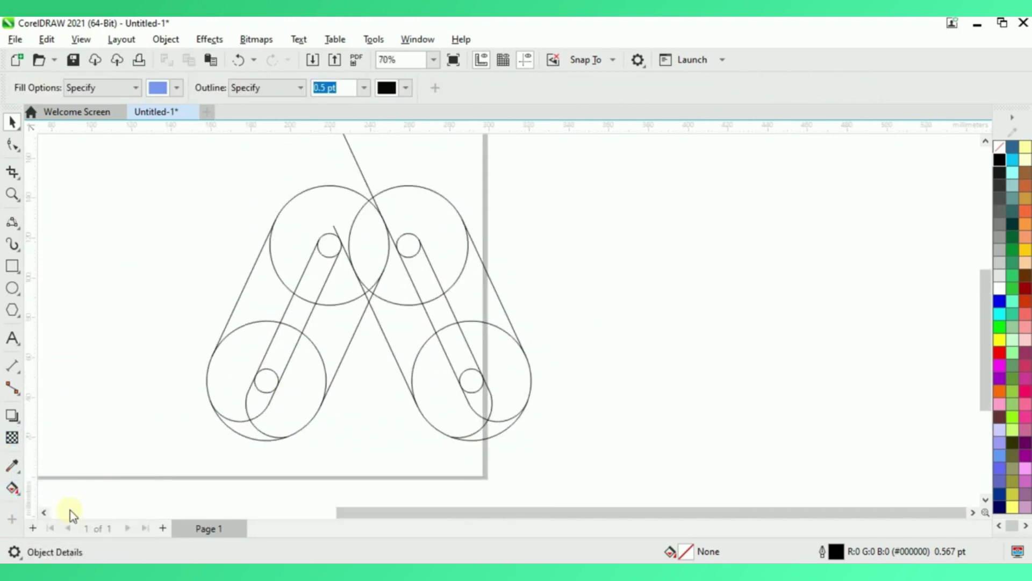
{"action": "scroll", "coordinate": [347, 359], "scroll_direction": "up", "scroll_amount": 1}
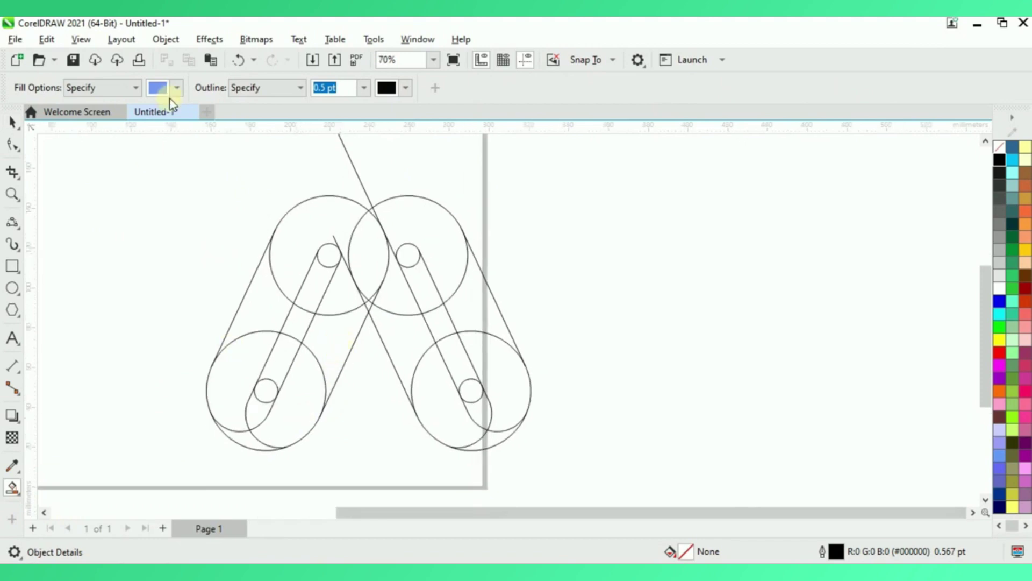
{"action": "left_click", "coordinate": [251, 448]}
{"action": "left_click", "coordinate": [233, 383]}
{"action": "left_click", "coordinate": [285, 247]}
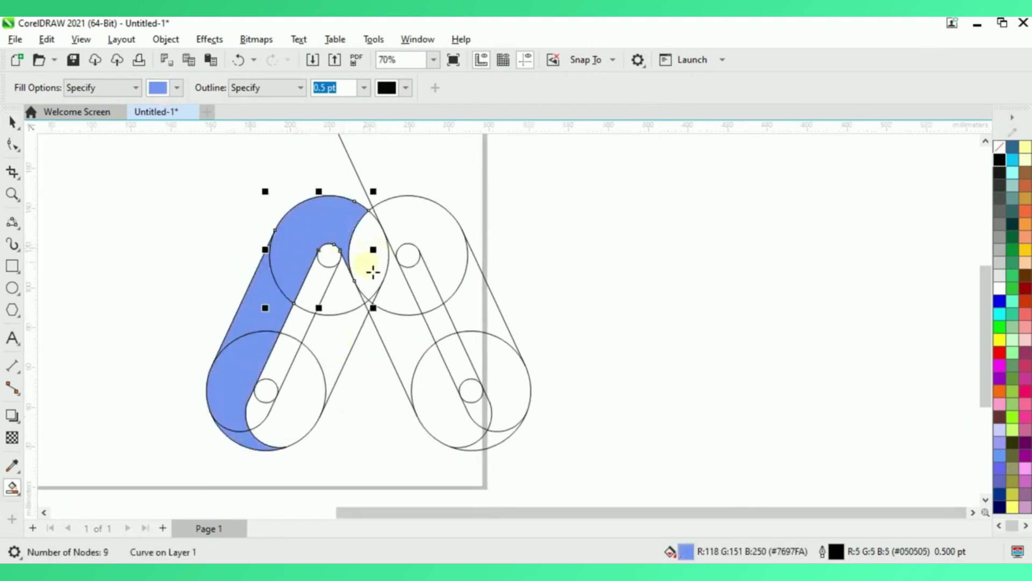
Continue the blue Smart Fill through the circles' overlap and down the left band of the right leg to its bottom curve
{"action": "left_click", "coordinate": [371, 269]}
{"action": "scroll", "coordinate": [373, 271], "scroll_direction": "up", "scroll_amount": 3}
{"action": "scroll", "coordinate": [376, 362], "scroll_direction": "down", "scroll_amount": 1}
{"action": "left_click", "coordinate": [387, 299]}
{"action": "left_click", "coordinate": [357, 299]}
{"action": "scroll", "coordinate": [357, 299], "scroll_direction": "down", "scroll_amount": 2}
{"action": "left_click", "coordinate": [405, 359]}
{"action": "left_click", "coordinate": [413, 367]}
{"action": "scroll", "coordinate": [341, 369], "scroll_direction": "down", "scroll_amount": 3}
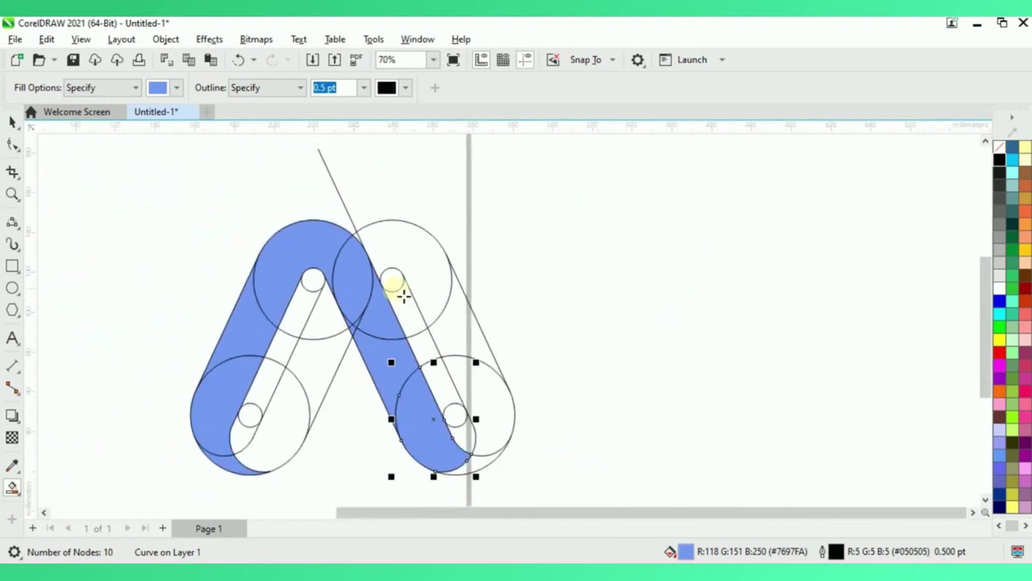
Fill the remaining crescent at the bottom of the right leg with blue Smart Fill and return to the Pick tool
{"action": "left_click", "coordinate": [483, 465]}
{"action": "scroll", "coordinate": [330, 417], "scroll_direction": "down", "scroll_amount": 3}
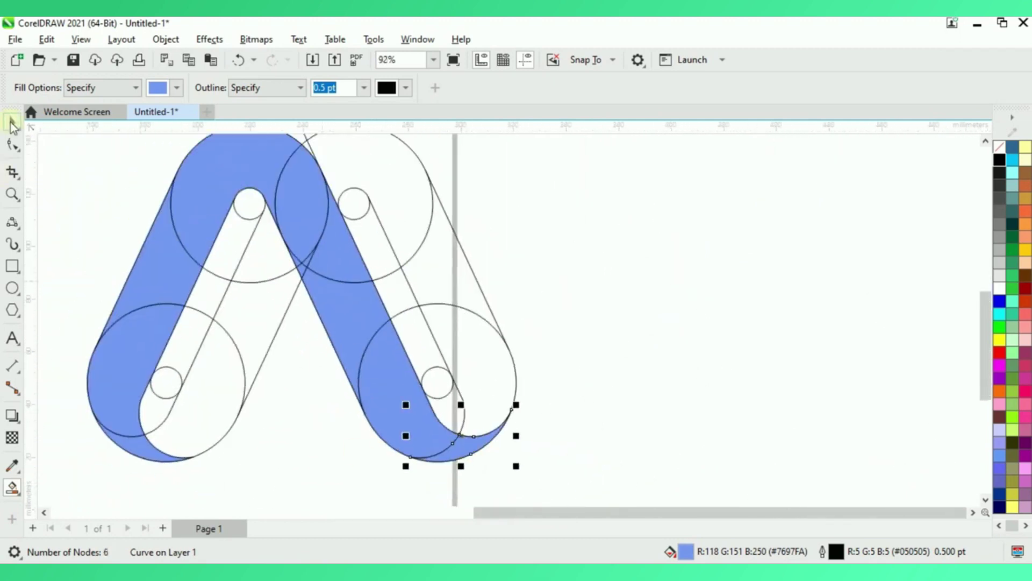
{"action": "key", "text": "space"}
Select all the blue-filled pieces, try moving them off the construction drawing, and undo the move
{"action": "scroll", "coordinate": [397, 251], "scroll_direction": "down", "scroll_amount": 2}
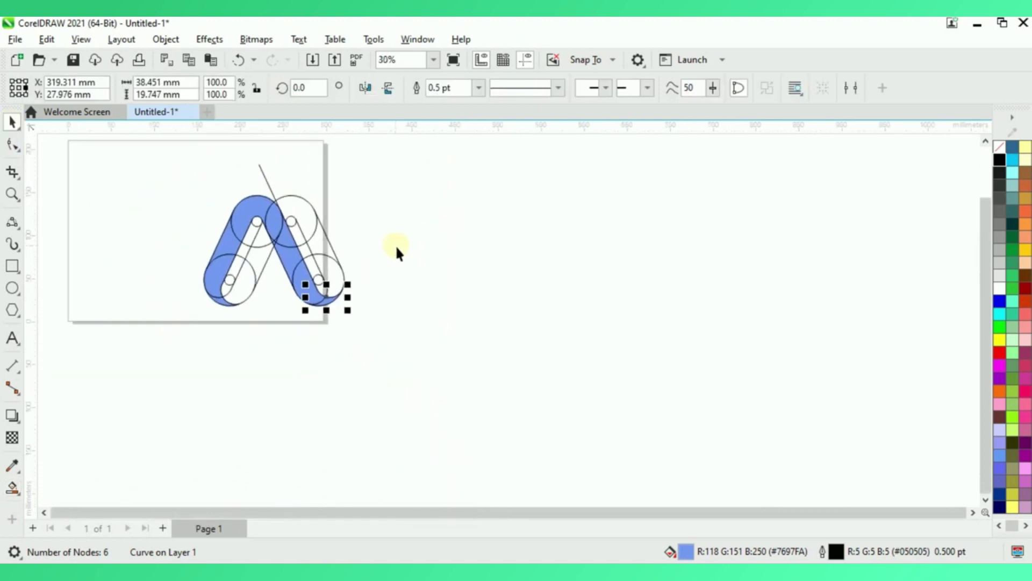
{"action": "left_click_drag", "start_coordinate": [202, 192], "coordinate": [339, 323]}
{"action": "scroll", "coordinate": [240, 212], "scroll_direction": "up", "scroll_amount": 3}
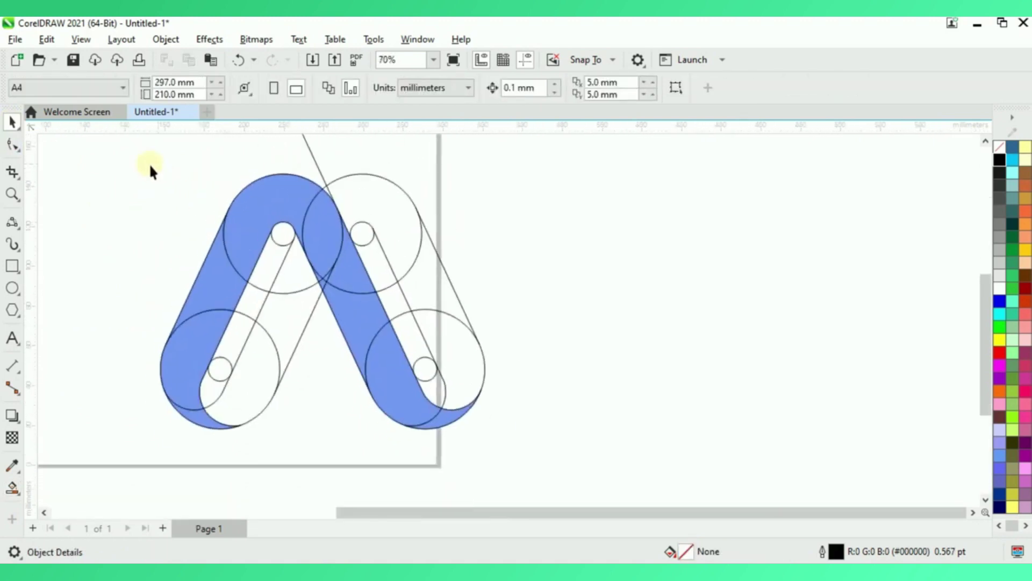
{"action": "left_click_drag", "start_coordinate": [498, 466], "coordinate": [498, 465]}
{"action": "left_click_drag", "start_coordinate": [361, 333], "coordinate": [764, 305]}
{"action": "scroll", "coordinate": [292, 310], "scroll_direction": "down", "scroll_amount": 1}
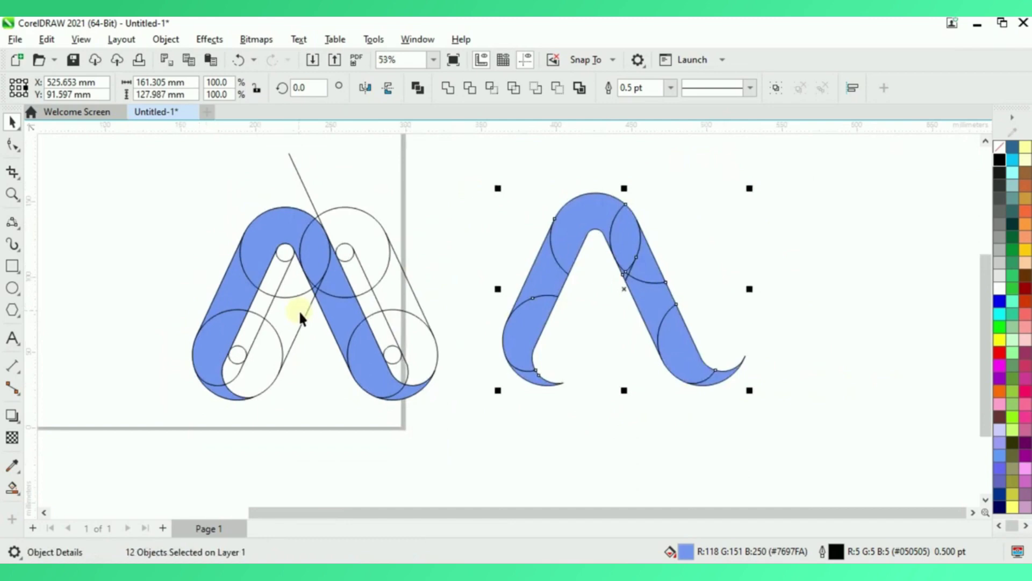
{"action": "key", "text": "ctrl+z"}
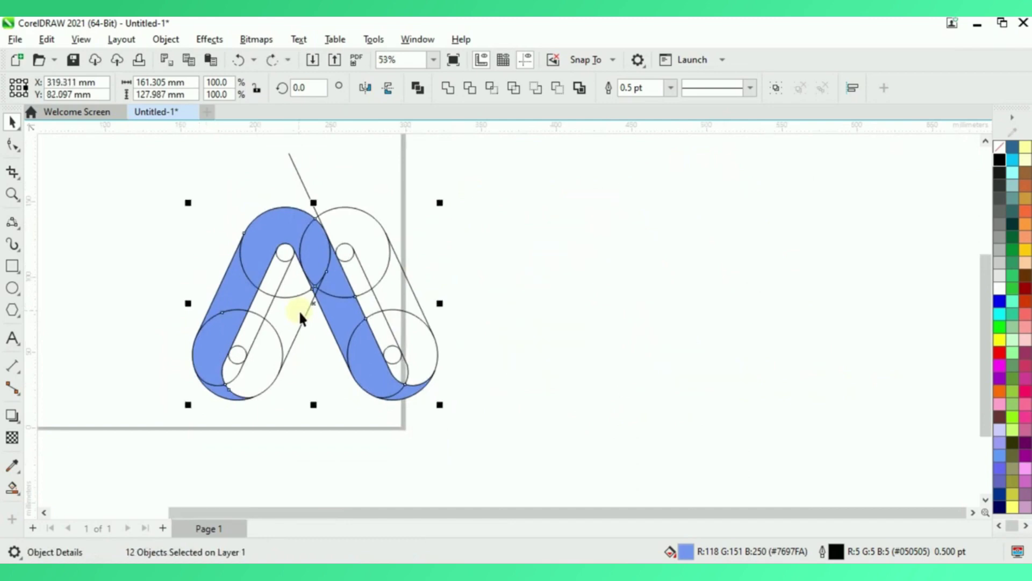
Weld the selected blue pieces into one shape and move it off the page, to the right of the construction drawing
{"action": "left_click", "coordinate": [448, 88]}
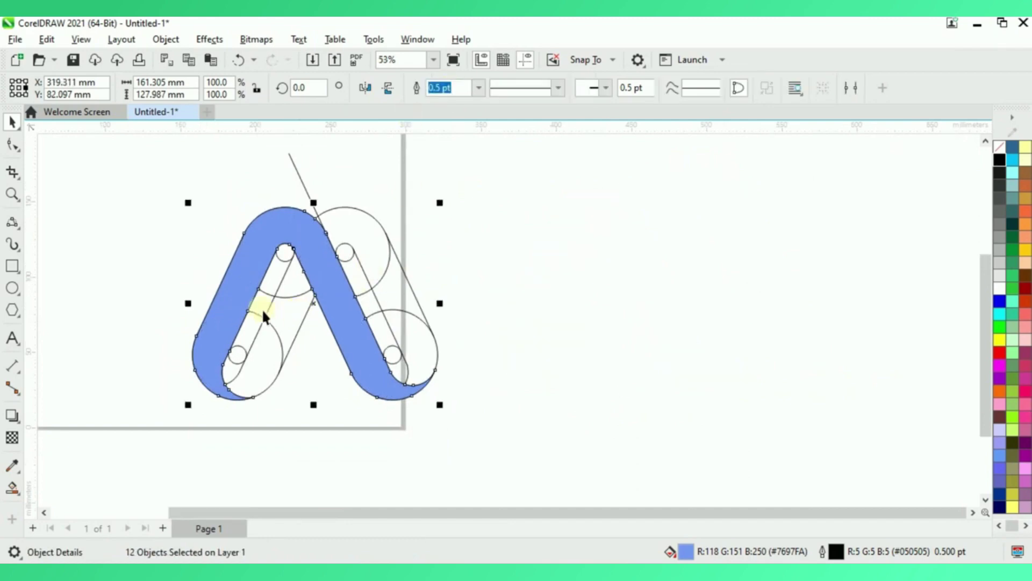
{"action": "scroll", "coordinate": [260, 338], "scroll_direction": "up", "scroll_amount": 2}
{"action": "scroll", "coordinate": [314, 353], "scroll_direction": "down", "scroll_amount": 1}
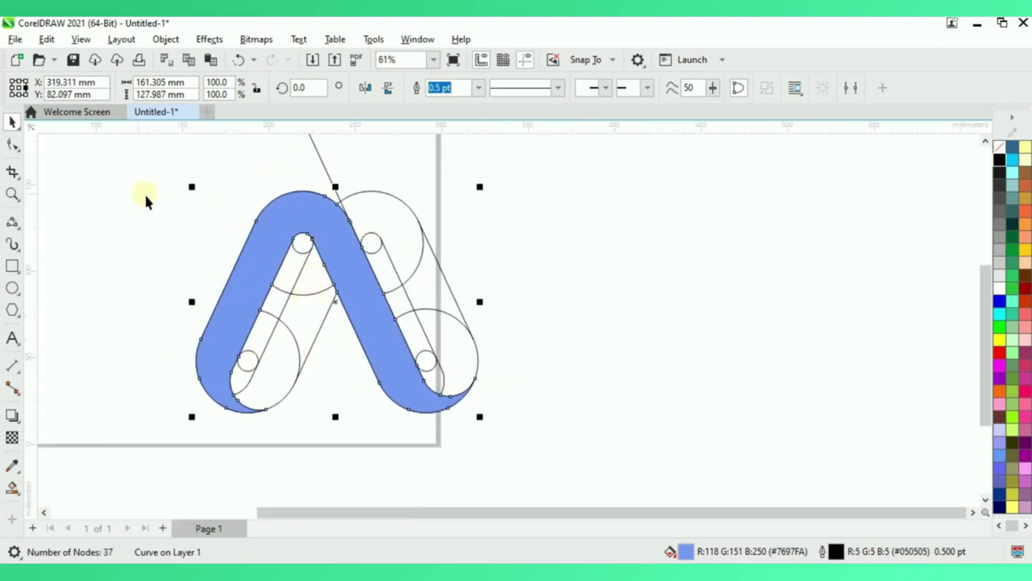
{"action": "scroll", "coordinate": [468, 269], "scroll_direction": "up", "scroll_amount": 1}
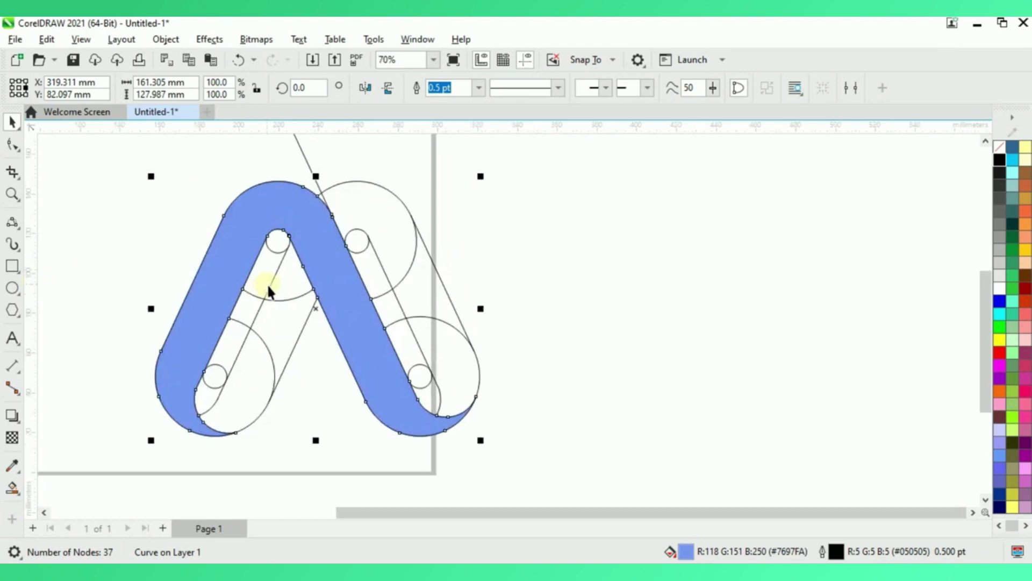
{"action": "left_click_drag", "start_coordinate": [293, 221], "coordinate": [683, 189]}
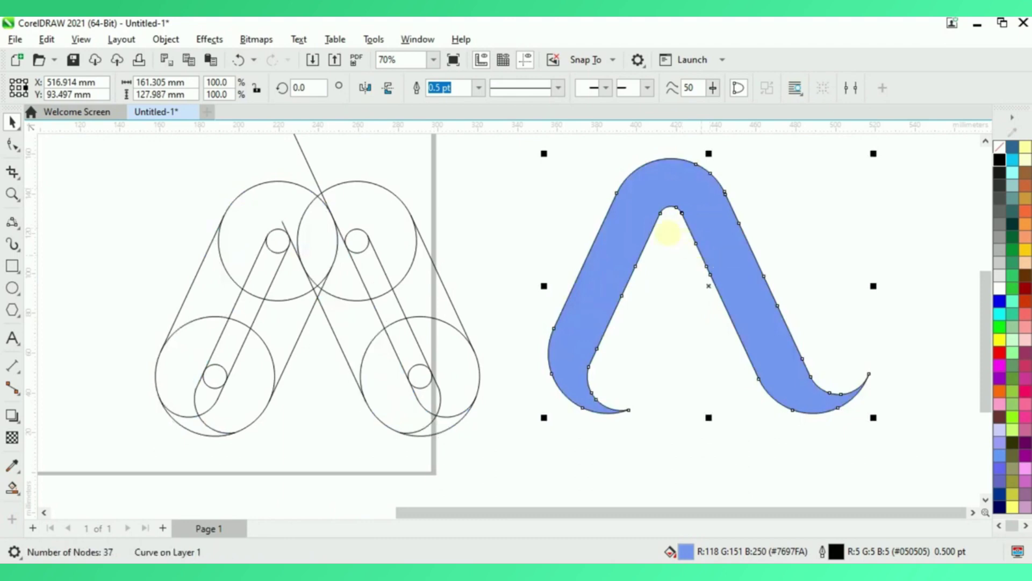
{"action": "left_click", "coordinate": [689, 276]}
{"action": "scroll", "coordinate": [325, 329], "scroll_direction": "up", "scroll_amount": 1}
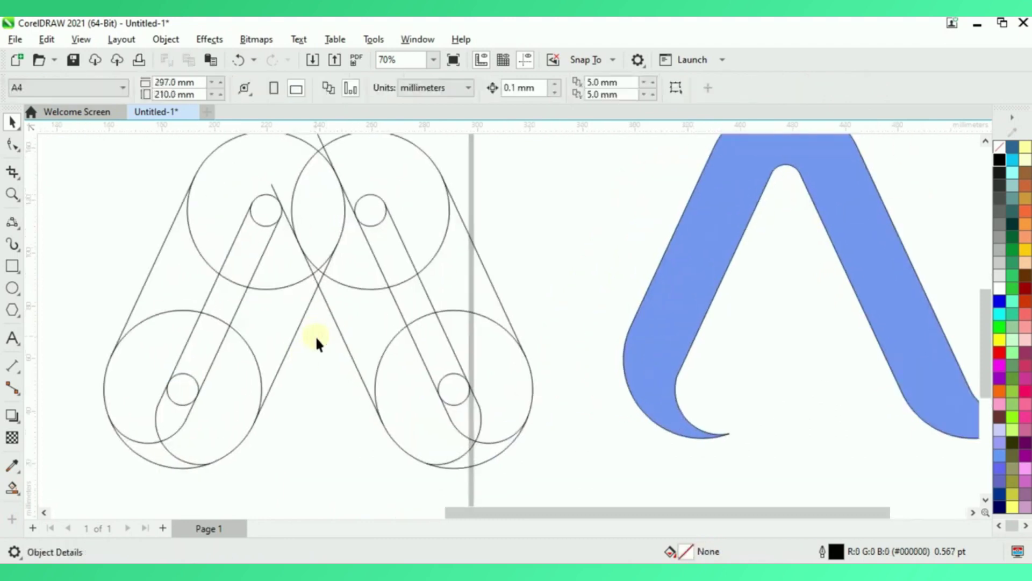
Fill the inner band of the left leg with blue Smart Fill, from its bottom curve up to the small upper circle
{"action": "left_click", "coordinate": [13, 487]}
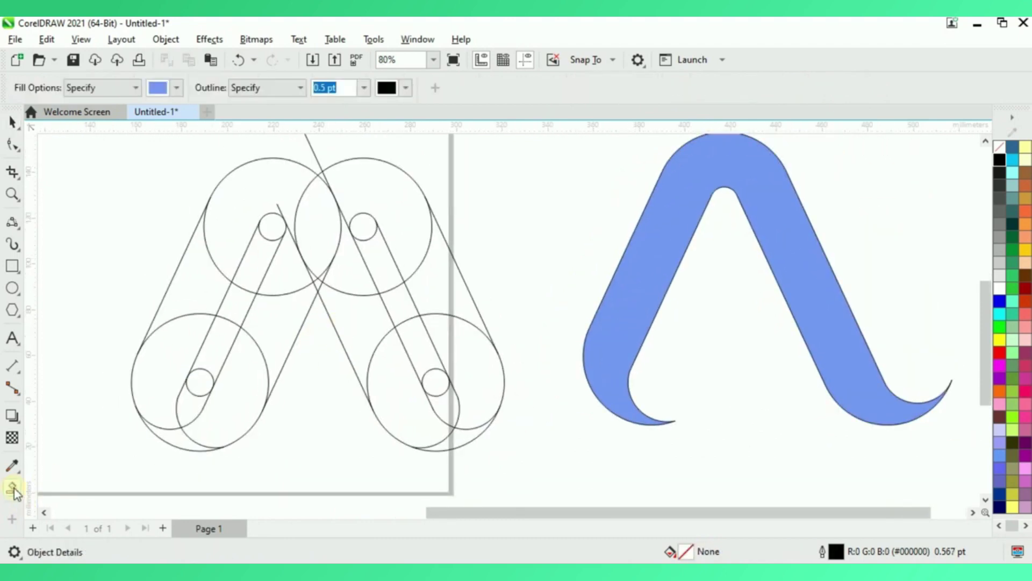
{"action": "left_click", "coordinate": [230, 426]}
{"action": "left_click", "coordinate": [279, 312]}
{"action": "left_click", "coordinate": [281, 269]}
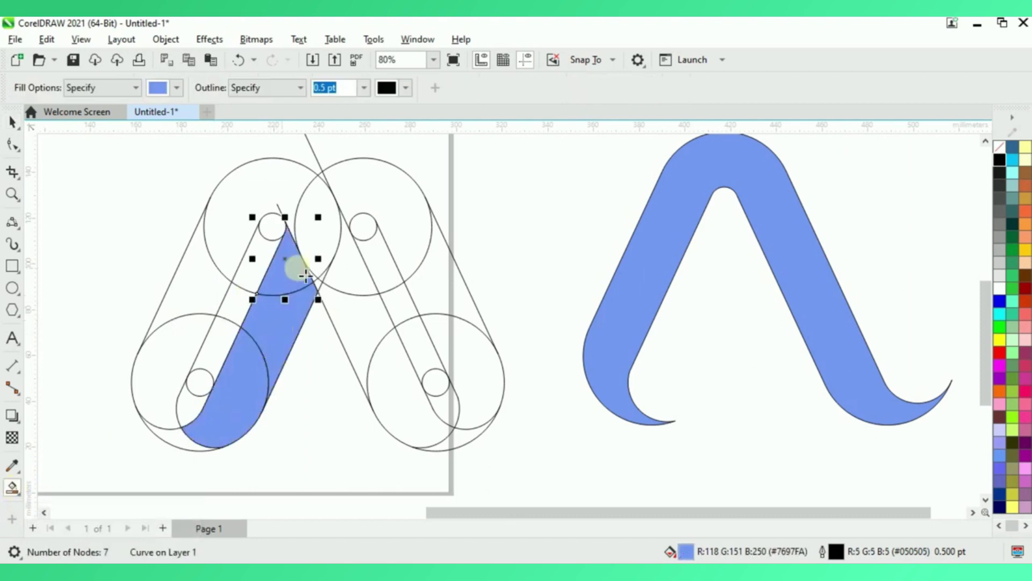
Fill the right upper circle, the sliver beside the long diagonal line and the right leg's outer band with blue Smart Fill
{"action": "scroll", "coordinate": [303, 275], "scroll_direction": "up", "scroll_amount": 1}
{"action": "scroll", "coordinate": [303, 271], "scroll_direction": "up", "scroll_amount": 1}
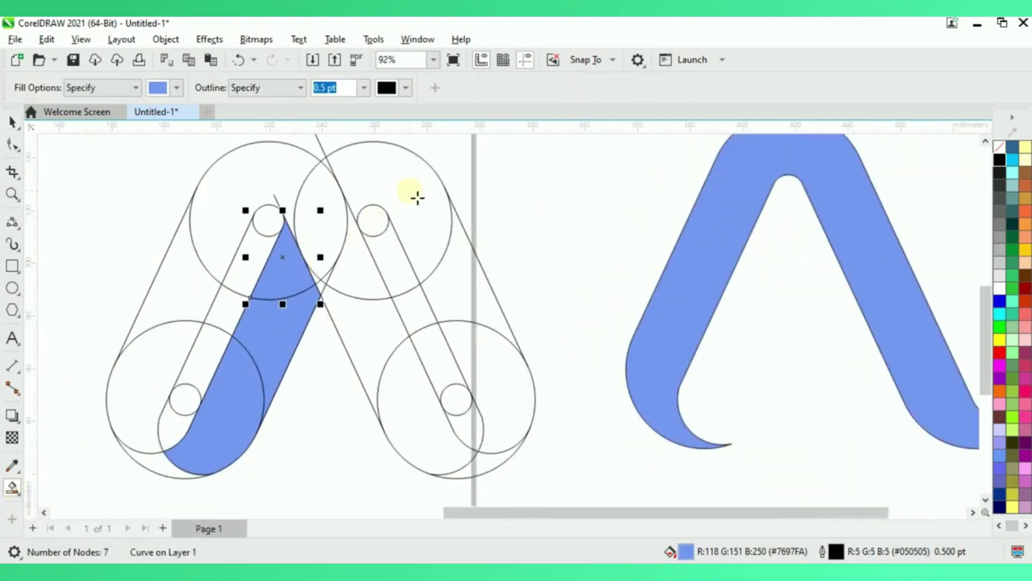
{"action": "left_click", "coordinate": [418, 198]}
{"action": "scroll", "coordinate": [336, 169], "scroll_direction": "up", "scroll_amount": 6}
{"action": "left_click", "coordinate": [338, 170]}
{"action": "scroll", "coordinate": [323, 183], "scroll_direction": "down", "scroll_amount": 7}
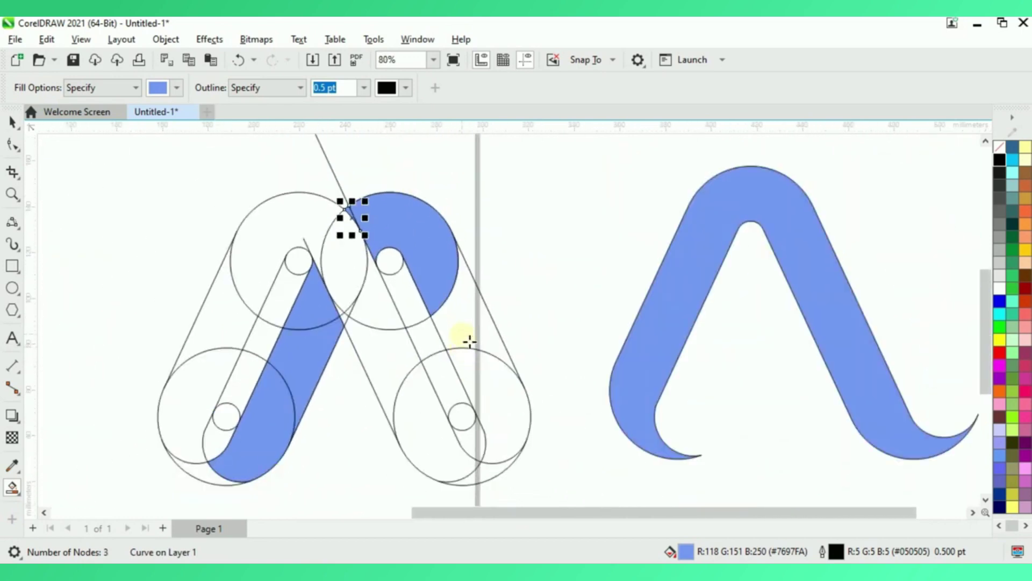
{"action": "left_click", "coordinate": [469, 341]}
{"action": "left_click", "coordinate": [505, 429]}
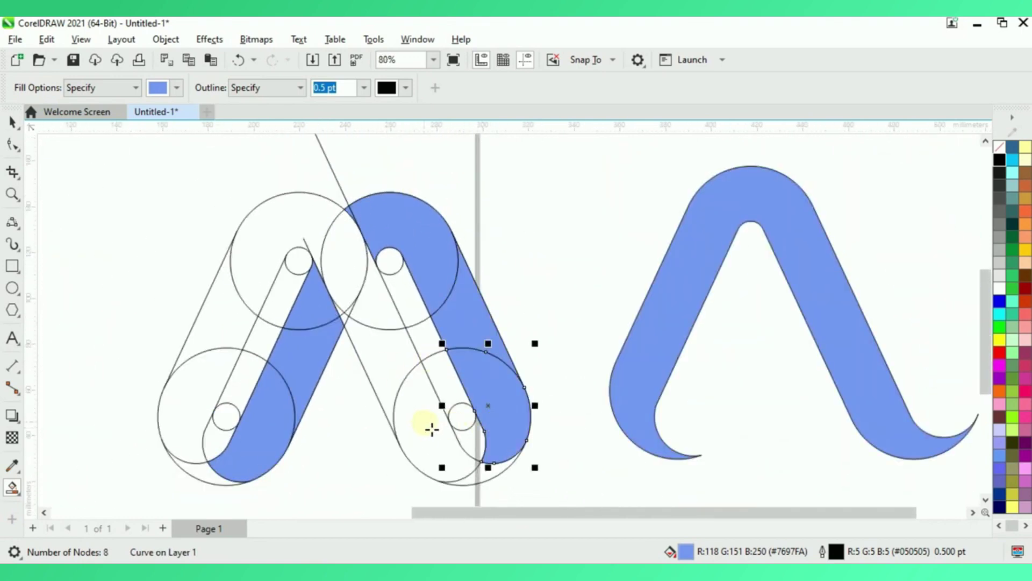
Weld the newly filled blue pieces into one shape and move it to the right of the construction drawing, beside the first shape
{"action": "left_click", "coordinate": [12, 125]}
{"action": "scroll", "coordinate": [344, 242], "scroll_direction": "down", "scroll_amount": 1}
{"action": "left_click_drag", "start_coordinate": [203, 179], "coordinate": [506, 440]}
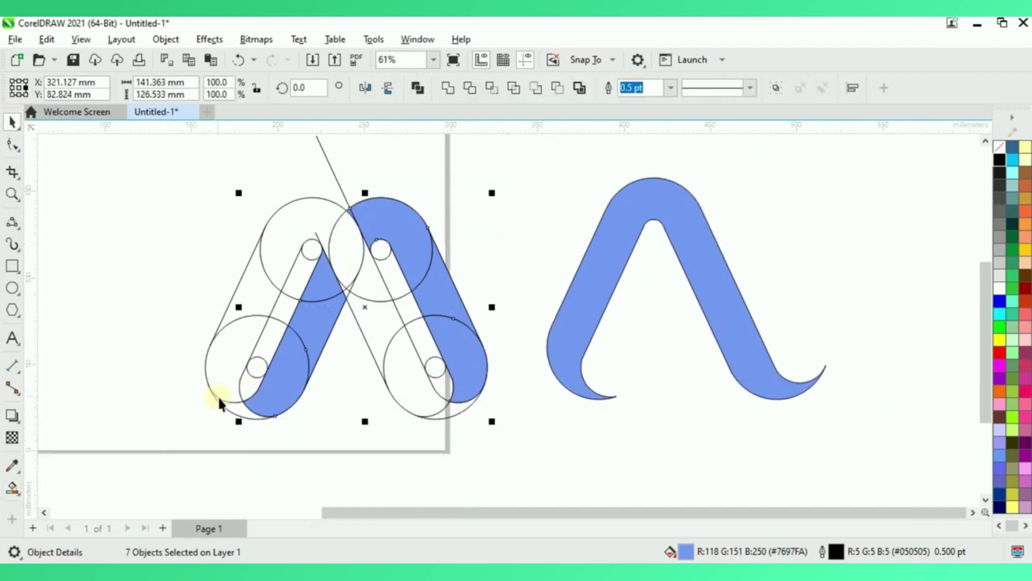
{"action": "left_click", "coordinate": [447, 88]}
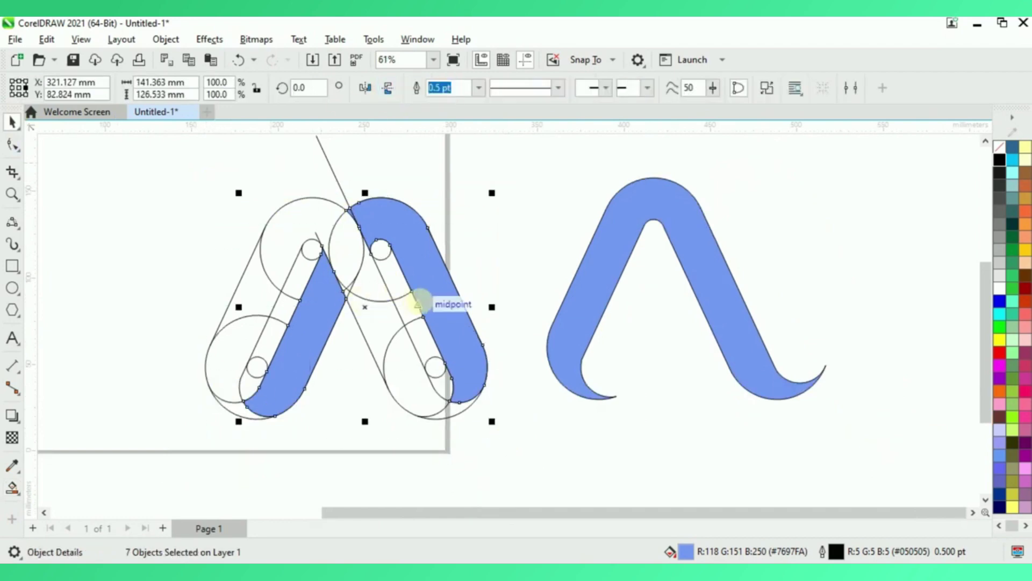
{"action": "left_click", "coordinate": [434, 296]}
{"action": "left_click_drag", "start_coordinate": [441, 302], "coordinate": [916, 248]}
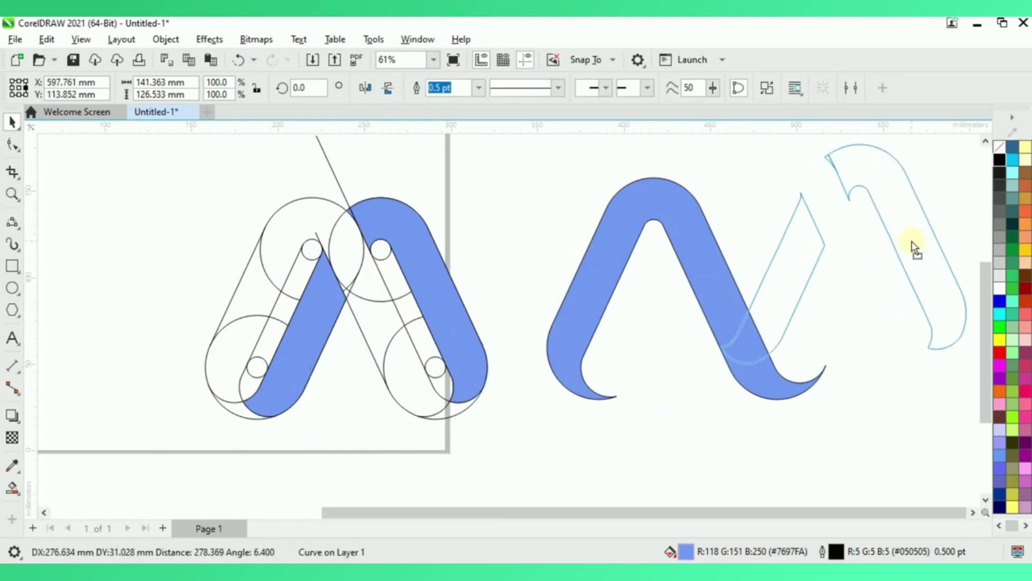
{"action": "left_click_drag", "start_coordinate": [913, 245], "coordinate": [908, 253]}
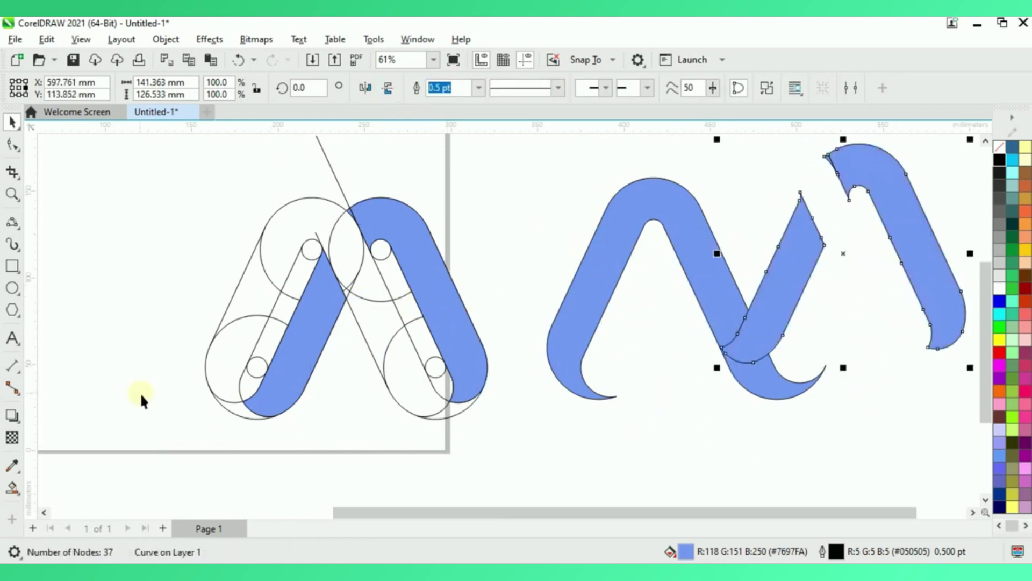
Group the two newly moved blue pieces and shift the filled group to the right, clear of their unfilled outline
{"action": "scroll", "coordinate": [139, 392], "scroll_direction": "right", "scroll_amount": 5}
{"action": "scroll", "coordinate": [140, 392], "scroll_direction": "up", "scroll_amount": 2}
{"action": "key", "text": "ctrl+g"}
{"action": "scroll", "coordinate": [495, 418], "scroll_direction": "down", "scroll_amount": 1}
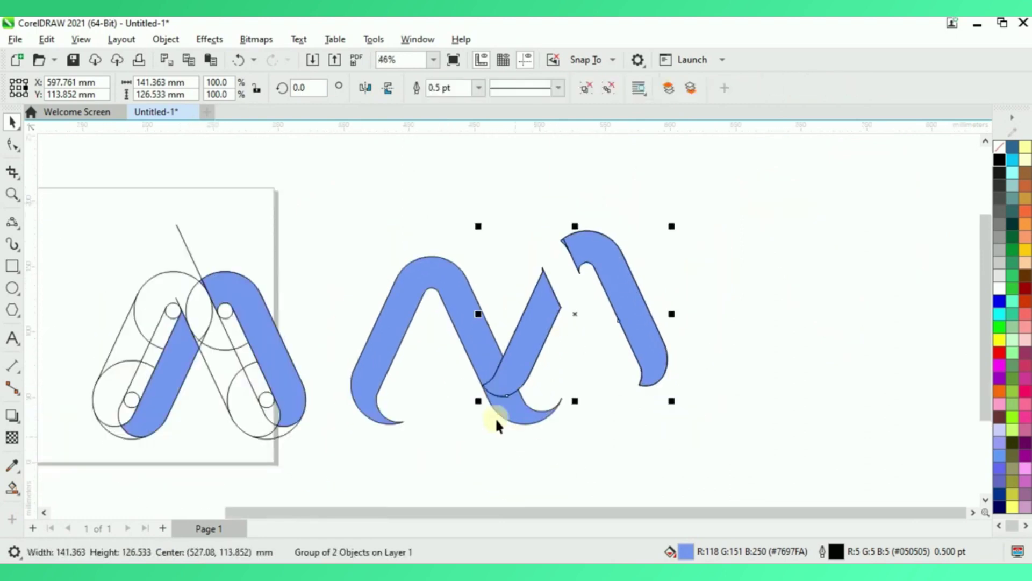
{"action": "scroll", "coordinate": [495, 381], "scroll_direction": "up", "scroll_amount": 1}
{"action": "left_click_drag", "start_coordinate": [499, 381], "coordinate": [652, 370]}
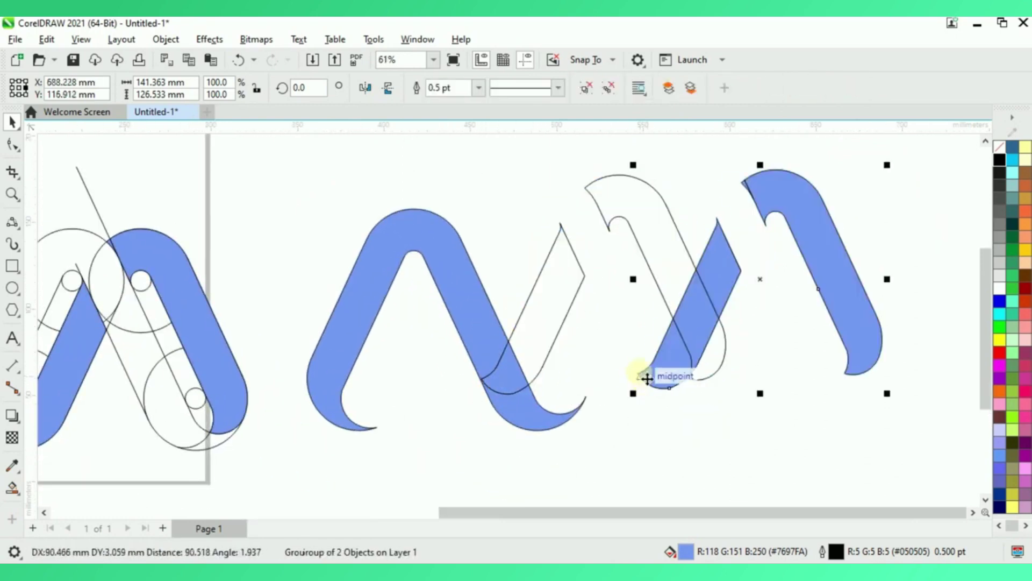
Delete the filled group of the second shape, keeping its unfilled outline
{"action": "left_click", "coordinate": [650, 428]}
{"action": "left_click", "coordinate": [817, 239]}
{"action": "key", "text": "Delete"}
Try to align the unfilled outline by snapping its lower-left tip to the tip of the blue shape's left hook
{"action": "key", "text": "F10"}
{"action": "left_click", "coordinate": [692, 362]}
{"action": "left_click_drag", "start_coordinate": [490, 386], "coordinate": [379, 430]}
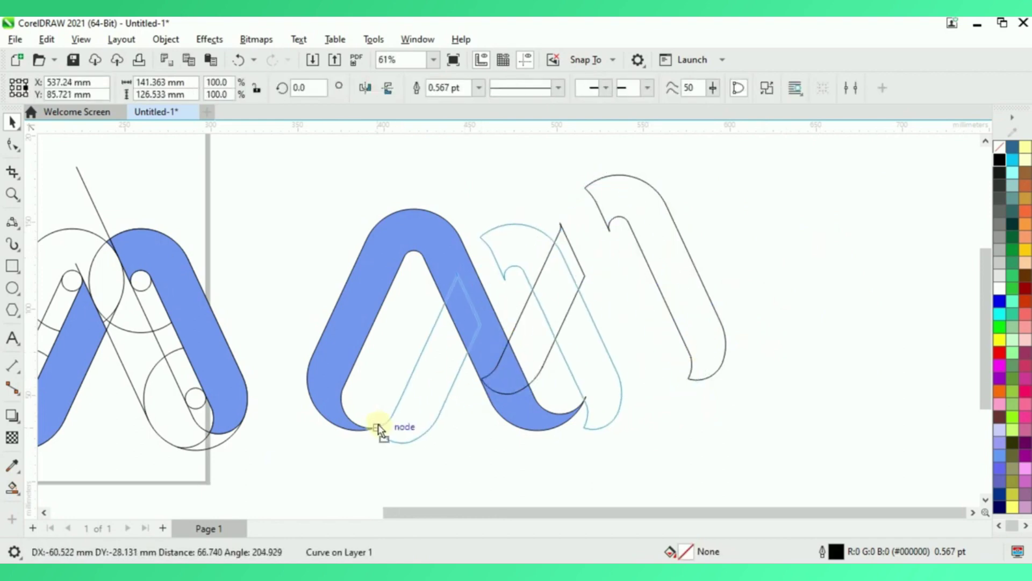
{"action": "left_click_drag", "start_coordinate": [377, 427], "coordinate": [378, 426]}
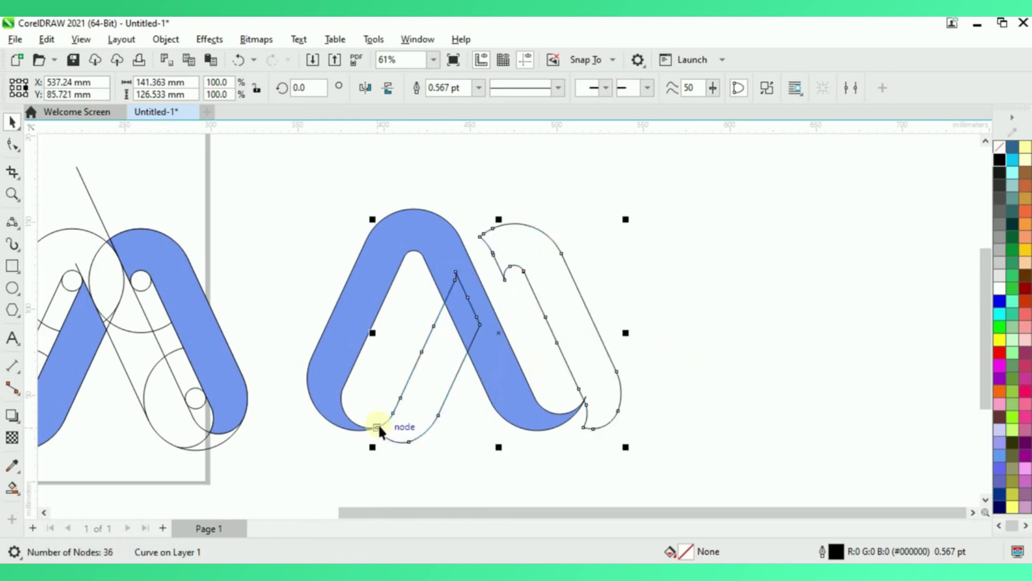
Snap the unfilled outline's upper-left corner to the node on the blue shape's upper-right curve so both shapes interlock, and deselect
{"action": "left_click", "coordinate": [346, 318]}
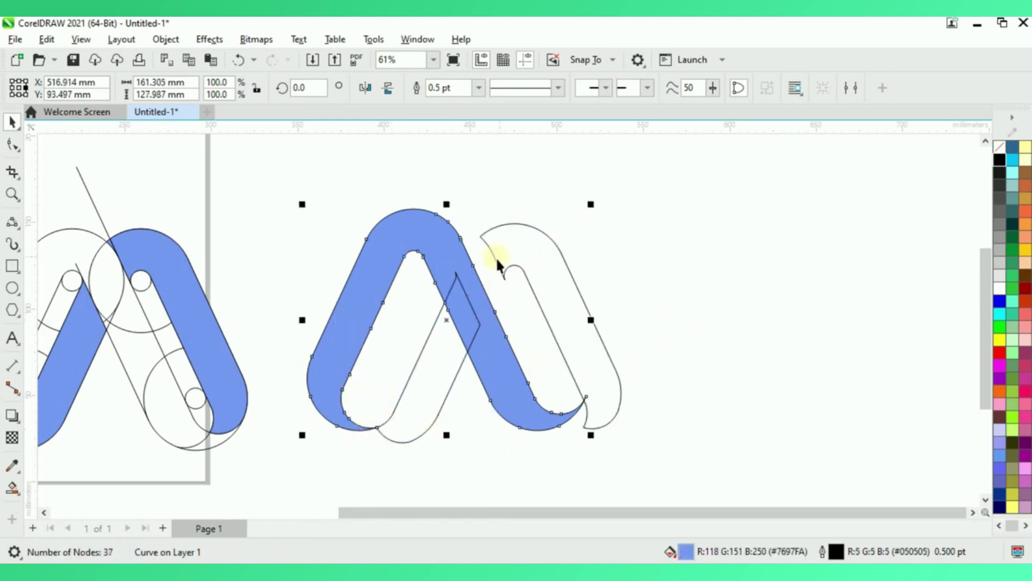
{"action": "left_click_drag", "start_coordinate": [484, 237], "coordinate": [462, 241]}
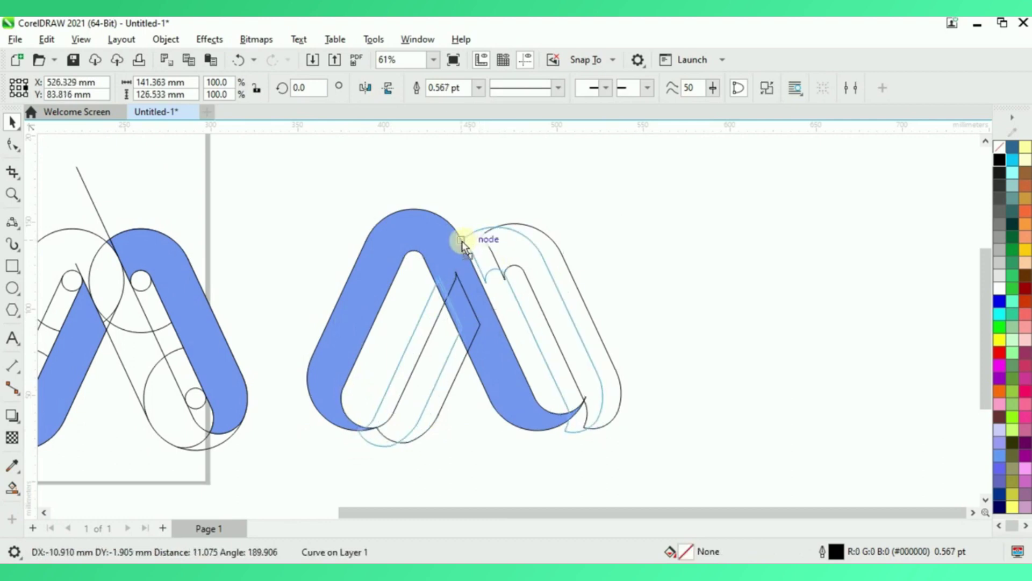
{"action": "left_click_drag", "start_coordinate": [462, 241], "coordinate": [449, 224]}
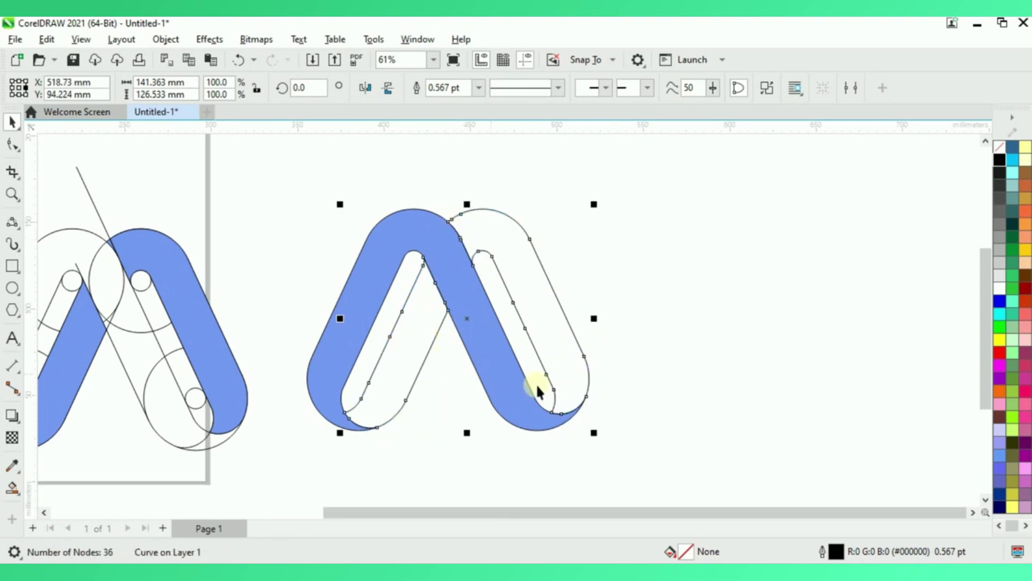
{"action": "left_click", "coordinate": [706, 318]}
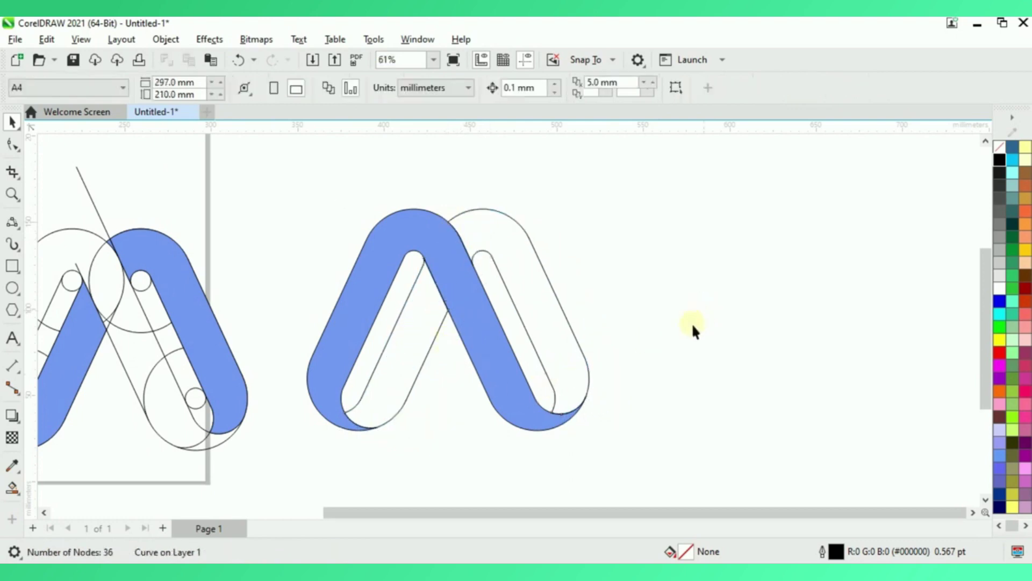
Fill the front shape with pure blue (#0000FF) and the unfilled outline shape with light blue (#00CCFF)
{"action": "left_click", "coordinate": [452, 267]}
{"action": "left_click", "coordinate": [1000, 301]}
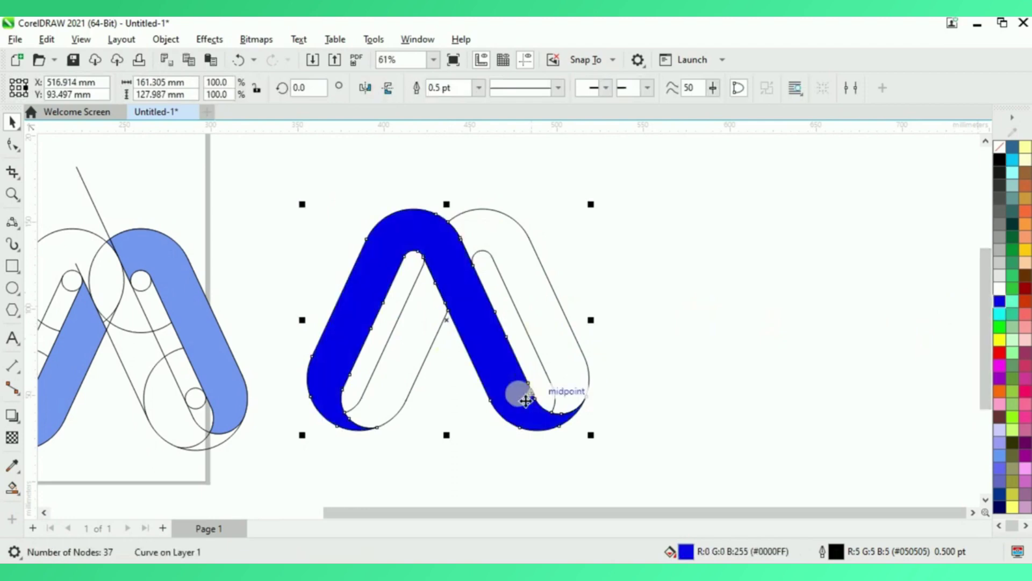
{"action": "left_click", "coordinate": [548, 310]}
{"action": "left_click", "coordinate": [569, 317]}
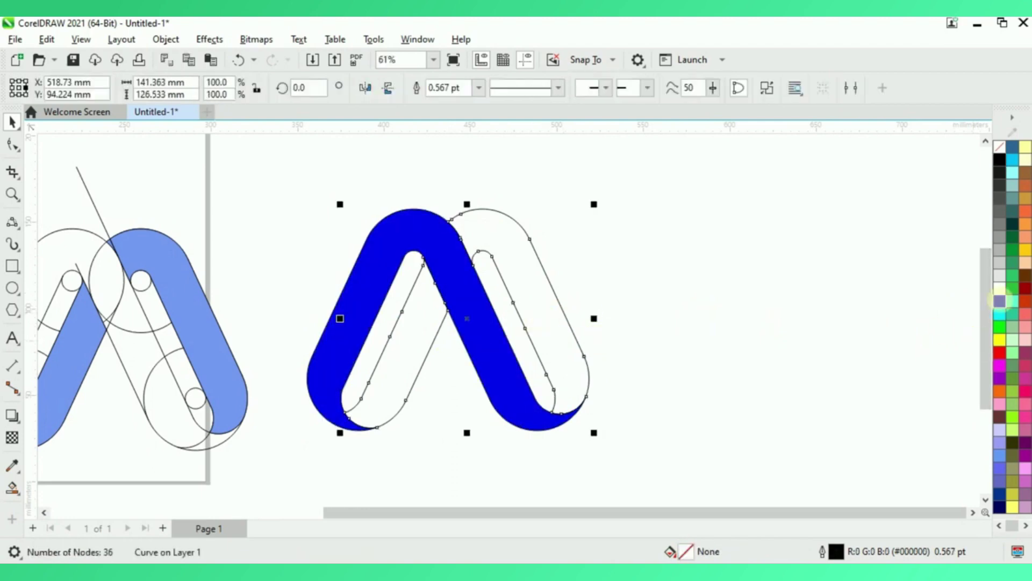
{"action": "left_click", "coordinate": [1012, 160]}
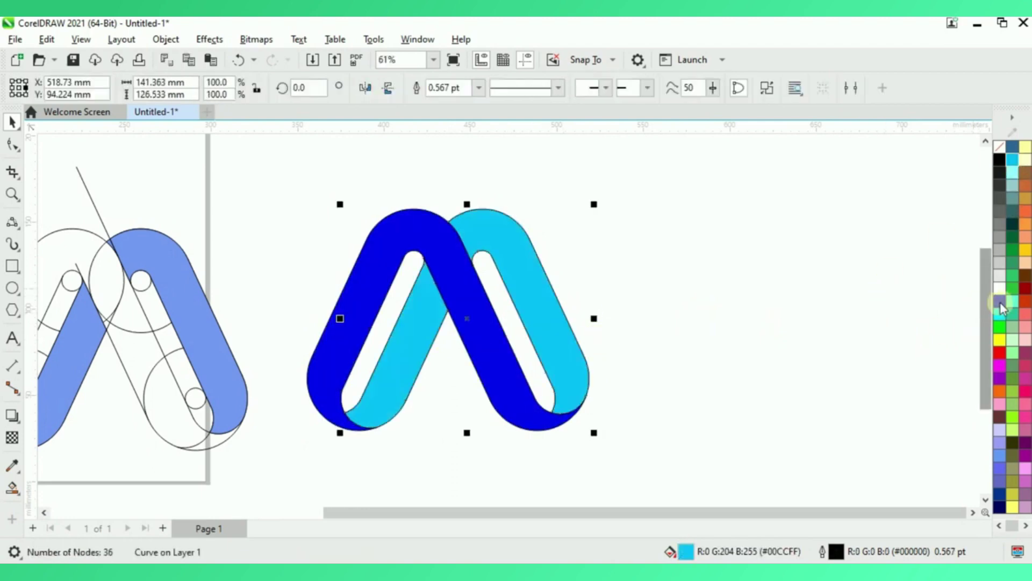
Change the rear shape's fill to a lighter shade of the front shape's blue and deselect it
{"action": "left_click", "coordinate": [1000, 301]}
{"action": "left_click", "coordinate": [943, 329]}
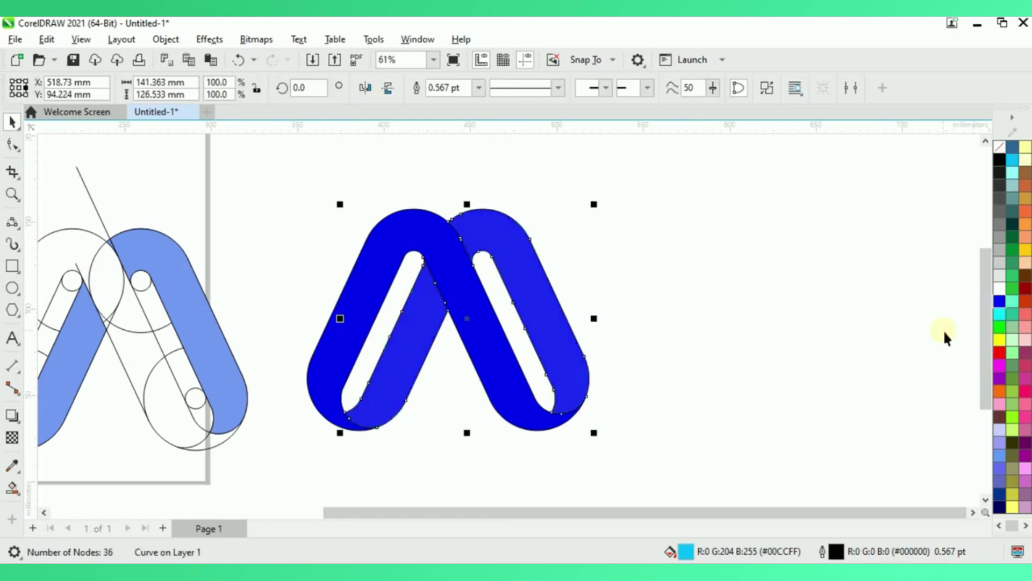
{"action": "left_click", "coordinate": [1001, 306]}
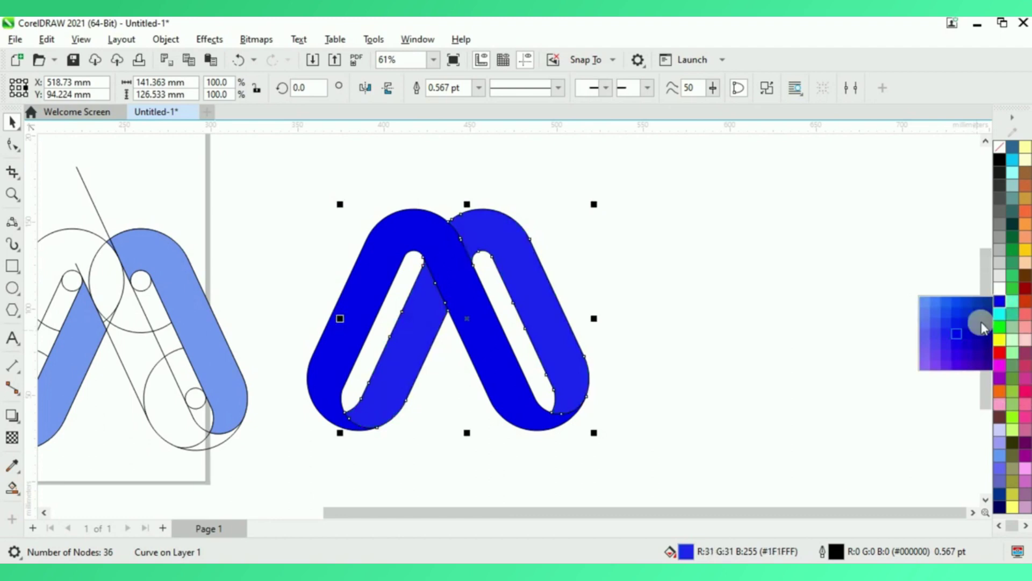
{"action": "left_click", "coordinate": [932, 307]}
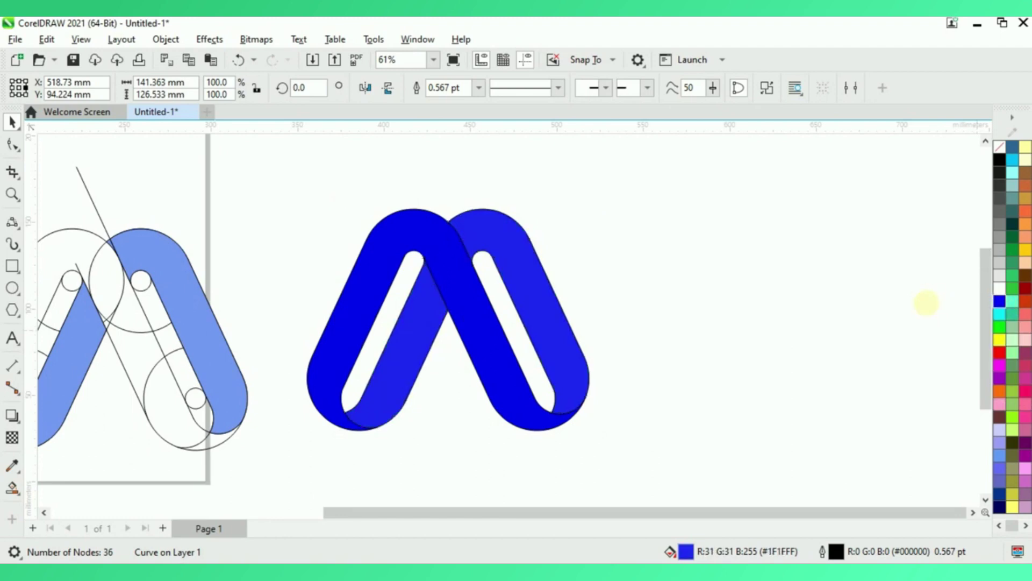
{"action": "left_click", "coordinate": [712, 324]}
Select both coloured logo shapes and move them together farther right, away from the construction drawing
{"action": "scroll", "coordinate": [398, 373], "scroll_direction": "down", "scroll_amount": 2}
{"action": "left_click", "coordinate": [403, 261]}
{"action": "left_click", "coordinate": [307, 203]}
{"action": "left_click_drag", "start_coordinate": [308, 203], "coordinate": [597, 450]}
{"action": "left_click_drag", "start_coordinate": [456, 359], "coordinate": [697, 317]}
Draw a rectangle about 111 mm wide and 23 mm high across the lower part of the logo's legs
{"action": "scroll", "coordinate": [839, 295], "scroll_direction": "up", "scroll_amount": 2}
{"action": "scroll", "coordinate": [429, 373], "scroll_direction": "up", "scroll_amount": 1}
{"action": "scroll", "coordinate": [450, 369], "scroll_direction": "down", "scroll_amount": 3}
{"action": "scroll", "coordinate": [428, 383], "scroll_direction": "up", "scroll_amount": 1}
{"action": "left_click", "coordinate": [13, 265]}
{"action": "scroll", "coordinate": [371, 382], "scroll_direction": "up", "scroll_amount": 1}
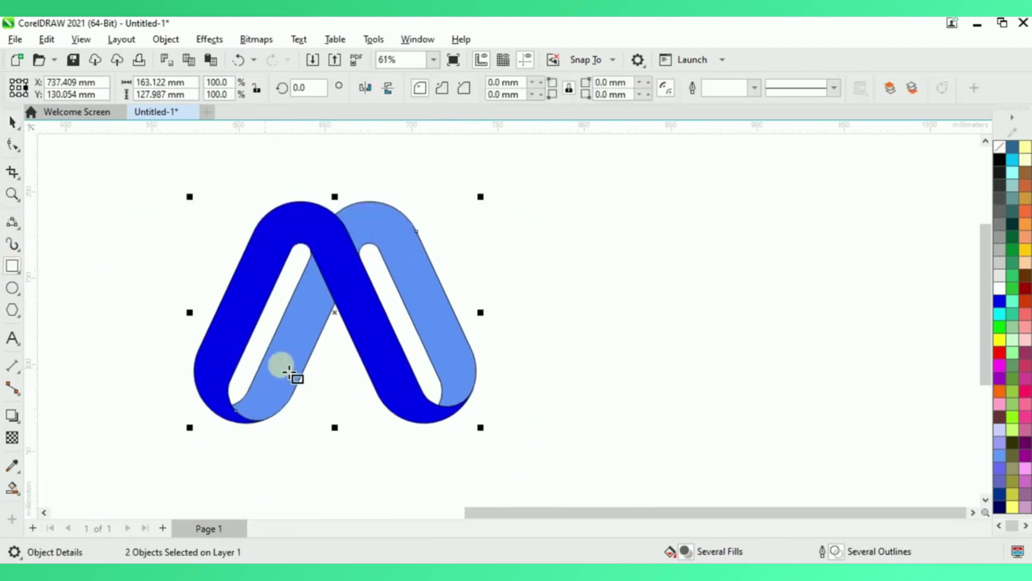
{"action": "left_click_drag", "start_coordinate": [281, 349], "coordinate": [474, 389]}
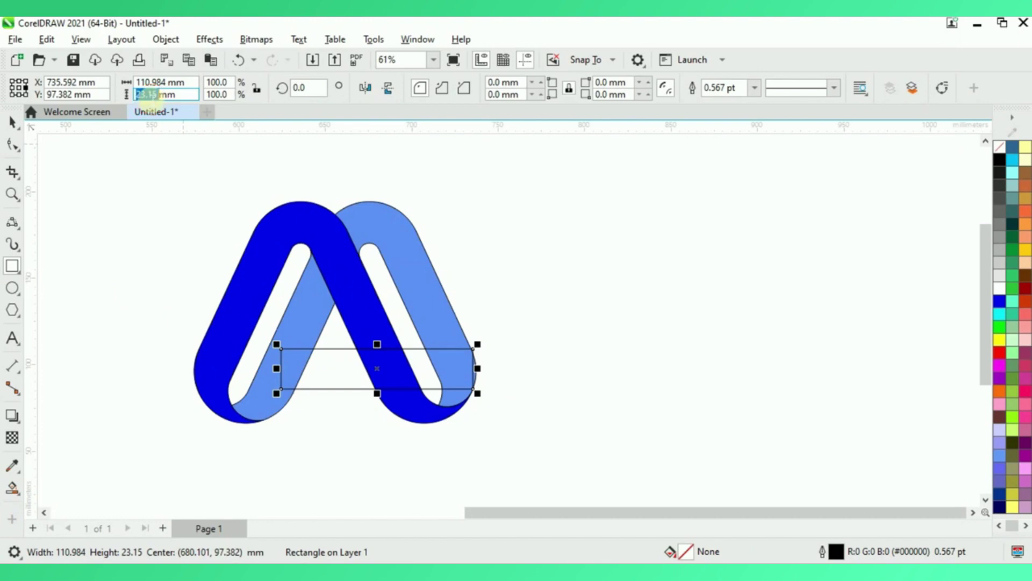
Set the height of the crossbar rectangle to 24 mm
{"action": "type", "text": "24"}
{"action": "key", "text": "Return"}
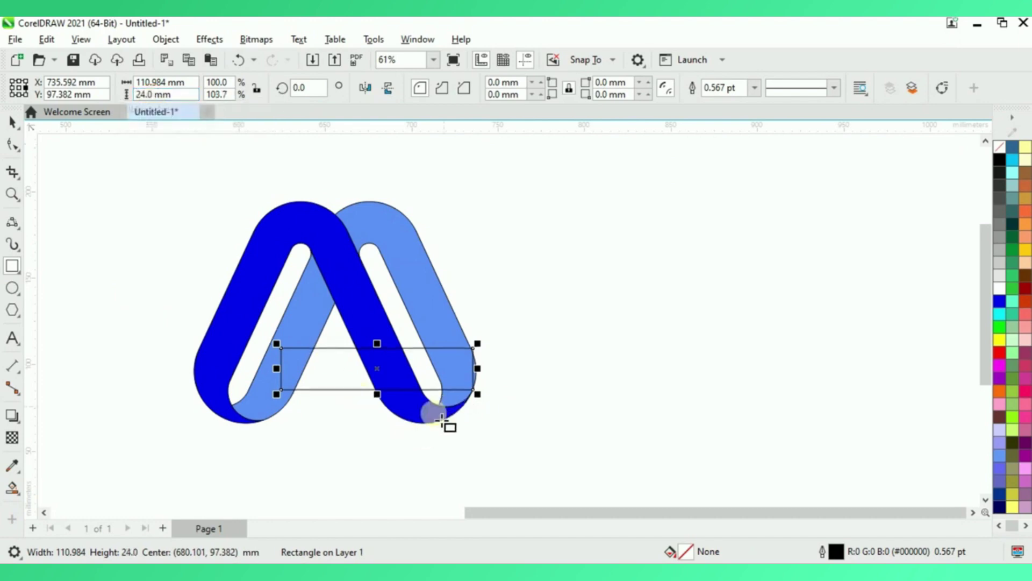
{"action": "left_click", "coordinate": [12, 124]}
{"action": "scroll", "coordinate": [434, 388], "scroll_direction": "up", "scroll_amount": 1}
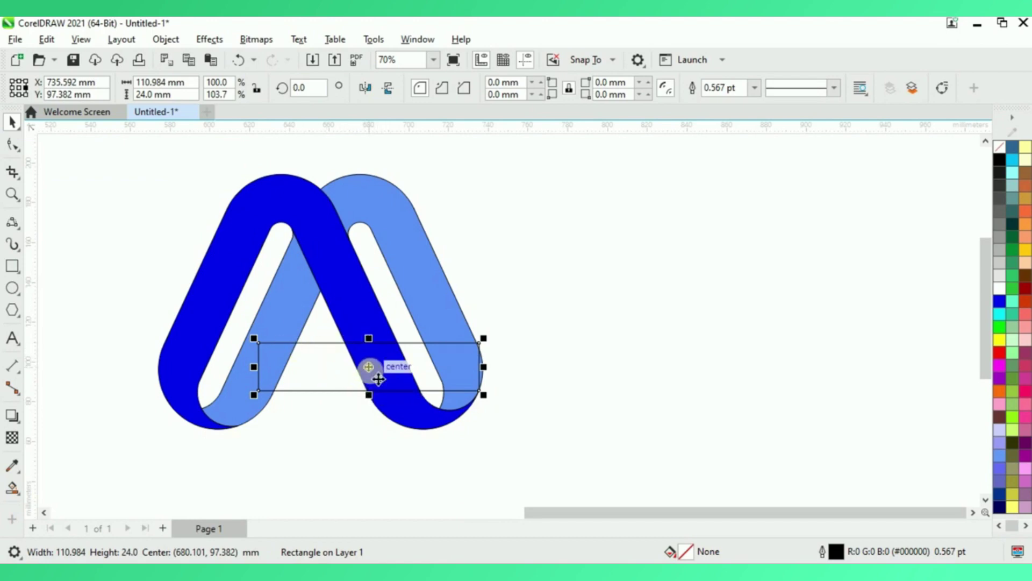
{"action": "left_click_drag", "start_coordinate": [378, 374], "coordinate": [368, 343]}
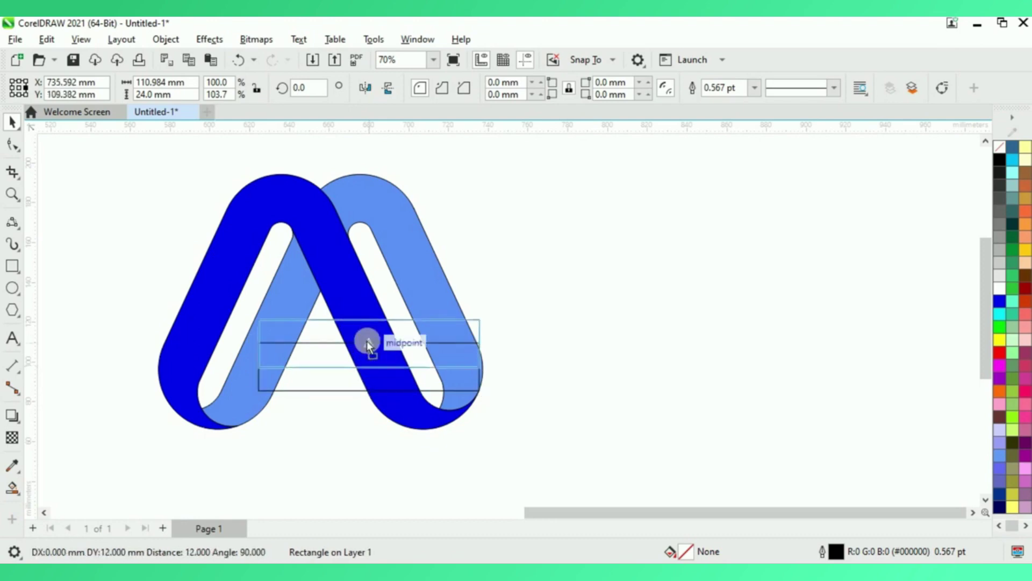
{"action": "left_click_drag", "start_coordinate": [367, 342], "coordinate": [368, 343]}
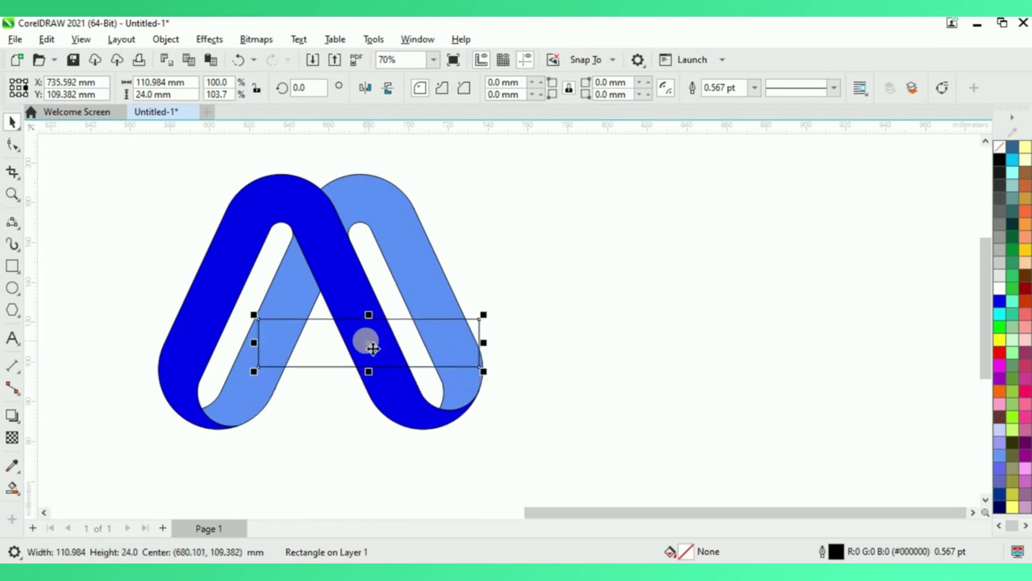
{"action": "key", "text": "ctrl+z"}
Copy the rectangle 12 mm straight up and resize the copy to about 91 mm wide, spanning the dark blue shape's legs
{"action": "left_click_drag", "start_coordinate": [376, 374], "coordinate": [366, 341]}
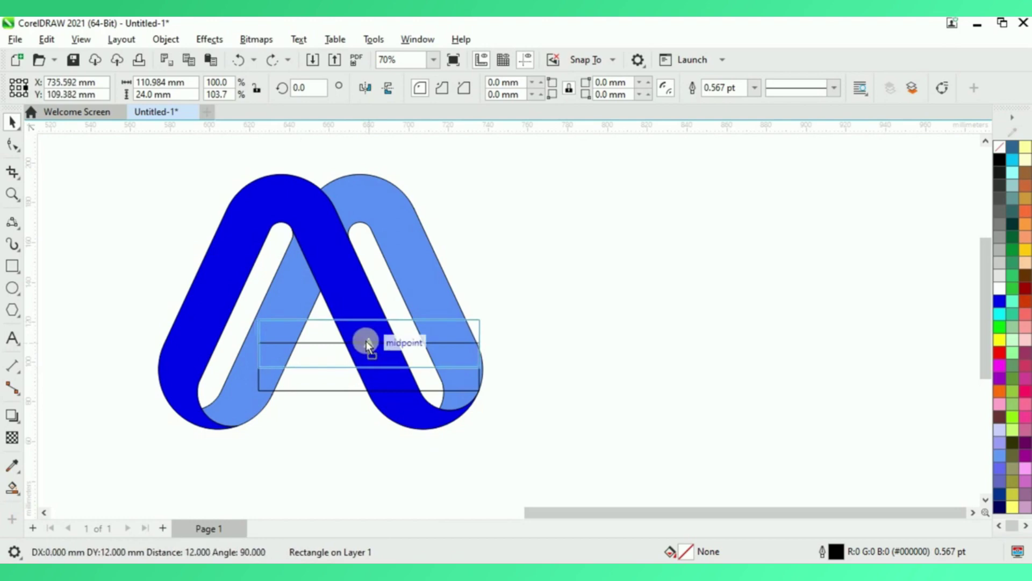
{"action": "left_click_drag", "start_coordinate": [366, 341], "coordinate": [367, 341]}
{"action": "left_click_drag", "start_coordinate": [256, 347], "coordinate": [193, 343]}
{"action": "left_click_drag", "start_coordinate": [479, 346], "coordinate": [382, 346]}
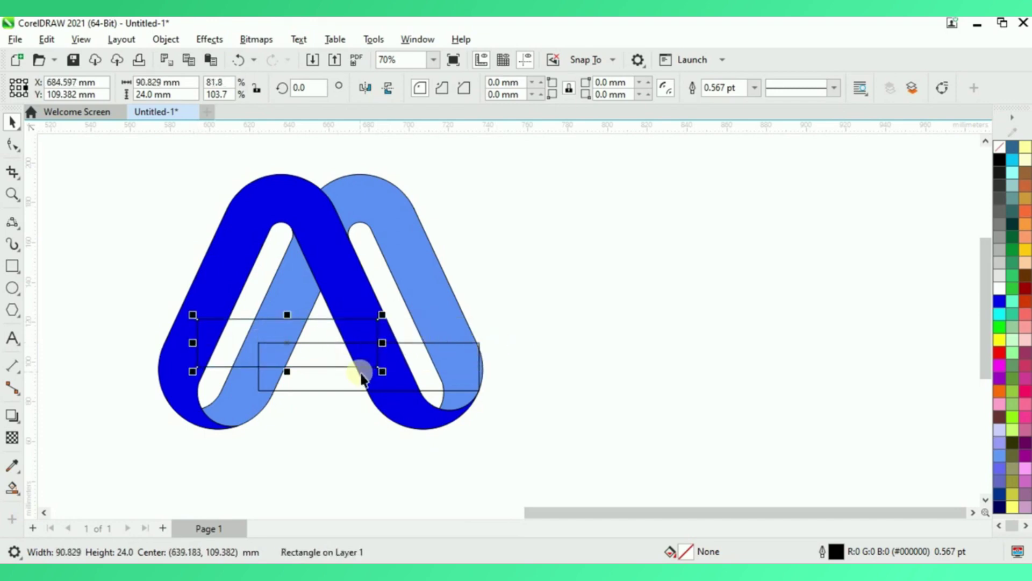
Weld the raised rectangle copy to the dark blue front shape and clear the selection
{"action": "left_click", "coordinate": [223, 281], "text": "shift"}
{"action": "left_click", "coordinate": [447, 88]}
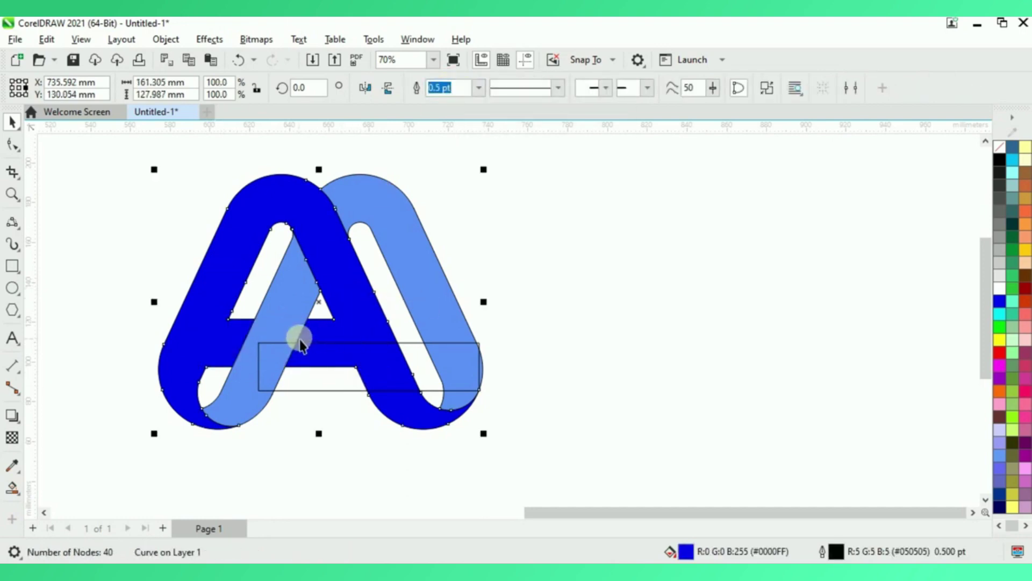
{"action": "left_click", "coordinate": [429, 300]}
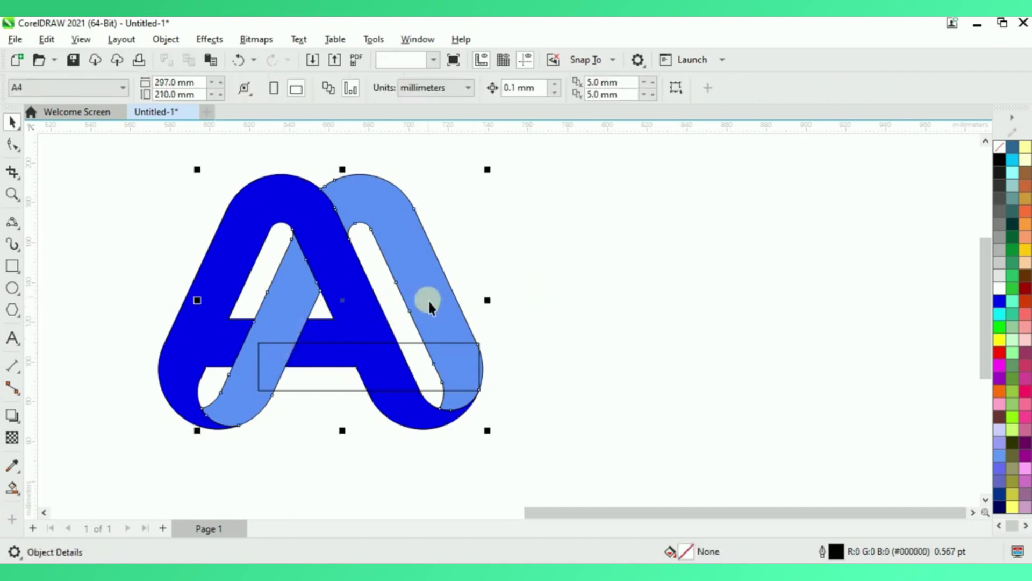
{"action": "left_click", "coordinate": [408, 341]}
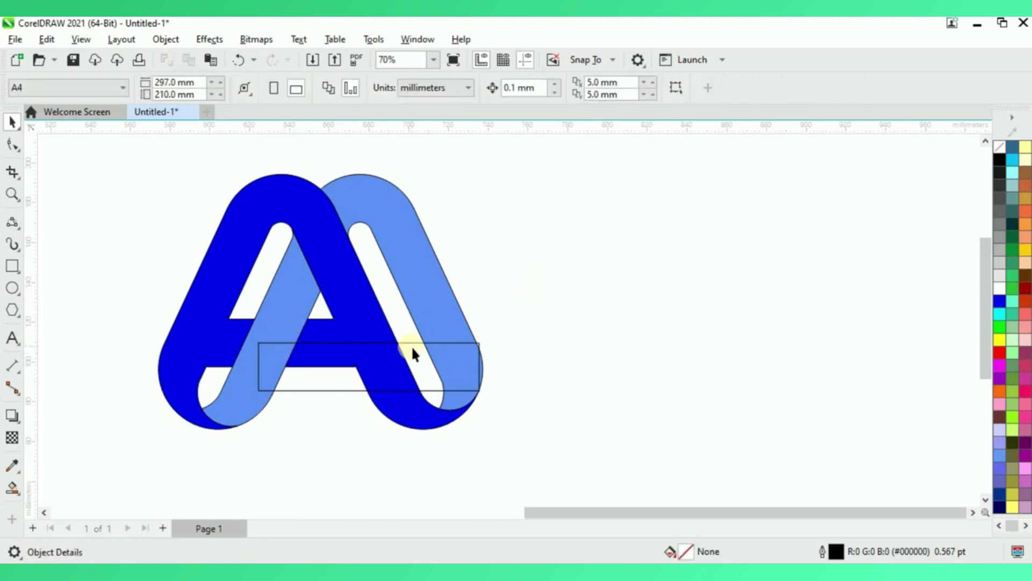
{"action": "left_click", "coordinate": [411, 344]}
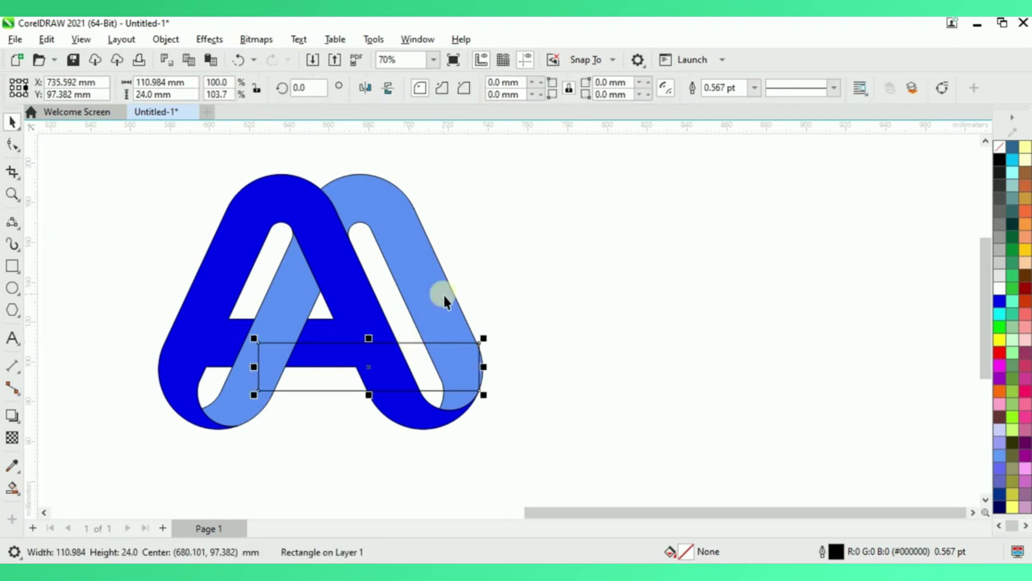
{"action": "left_click", "coordinate": [451, 251], "text": "shift"}
{"action": "left_click", "coordinate": [447, 89]}
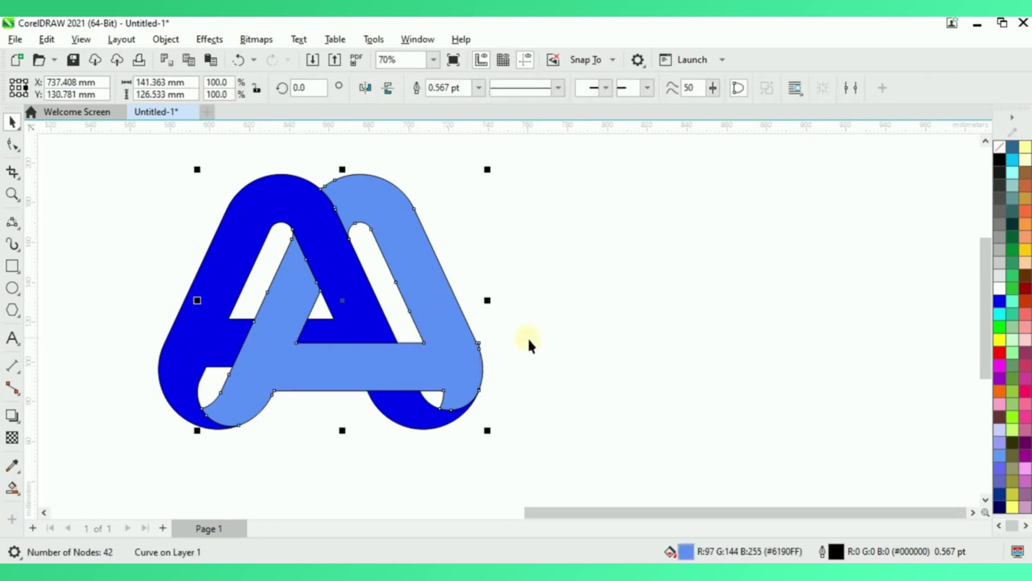
{"action": "key", "text": "ctrl+z"}
{"action": "left_click", "coordinate": [341, 428]}
Shorten the remaining rectangle from its right end to about 103 mm wide and weld it to the light blue shape
{"action": "double_click", "coordinate": [473, 348]}
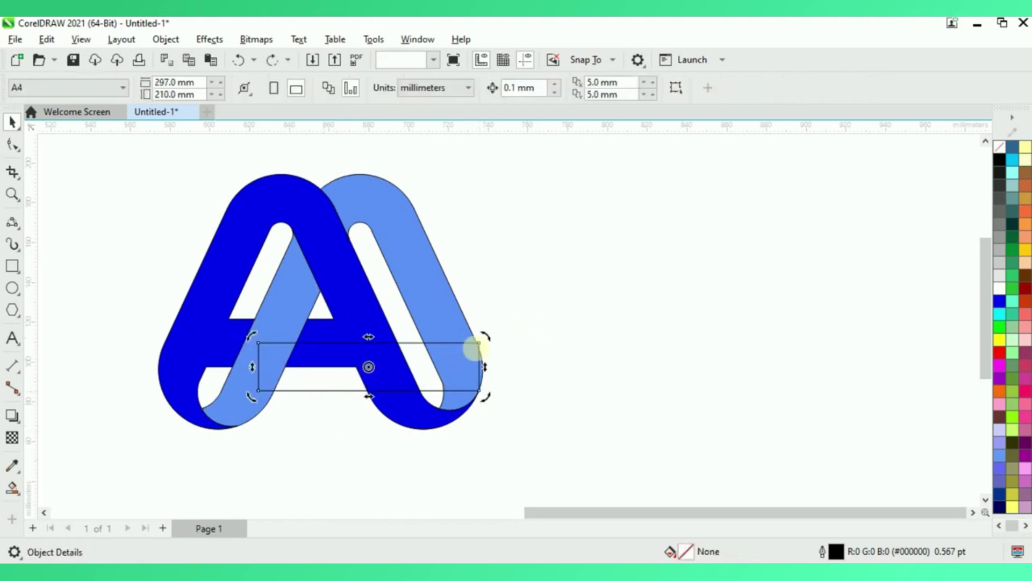
{"action": "left_click", "coordinate": [362, 391]}
{"action": "left_click_drag", "start_coordinate": [478, 366], "coordinate": [464, 367]}
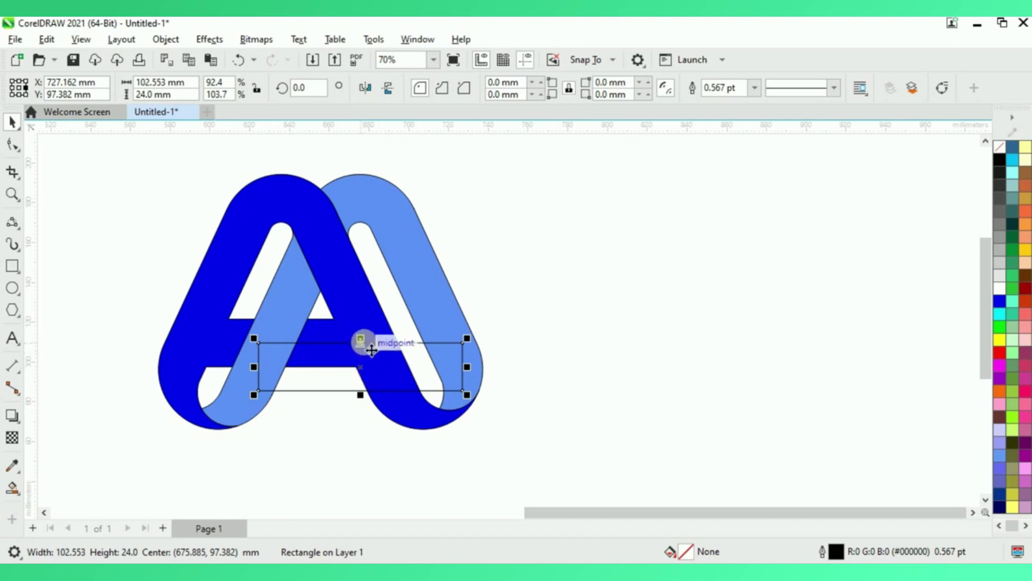
{"action": "left_click", "coordinate": [425, 276], "text": "shift"}
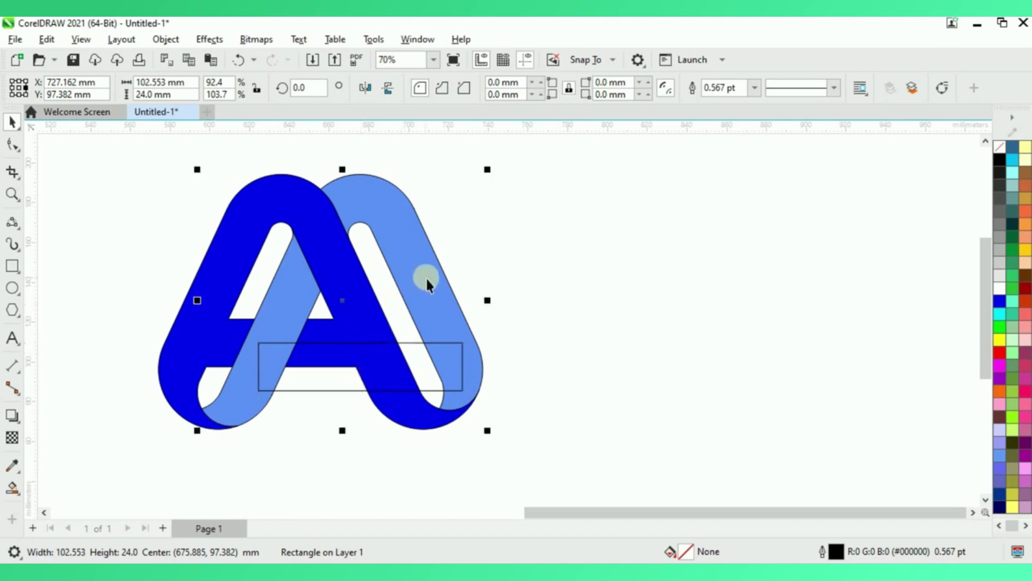
{"action": "left_click", "coordinate": [447, 87]}
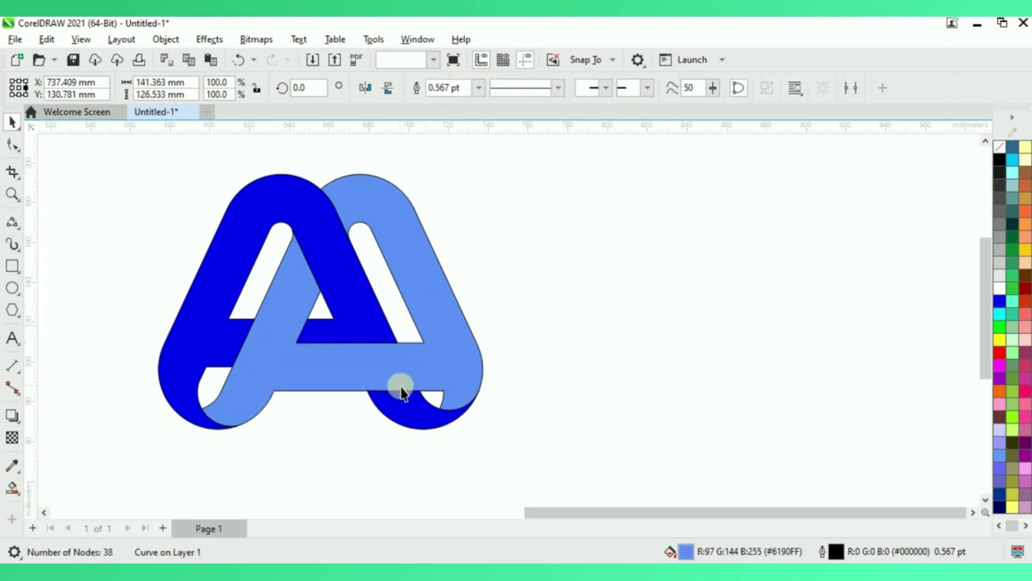
{"action": "key", "text": "Escape"}
Select the whole two-part logo and place a copy of it in the empty area to the right
{"action": "scroll", "coordinate": [316, 359], "scroll_direction": "down", "scroll_amount": 1}
{"action": "left_click", "coordinate": [213, 313]}
{"action": "left_click_drag", "start_coordinate": [143, 189], "coordinate": [514, 471]}
{"action": "left_click_drag", "start_coordinate": [321, 364], "coordinate": [810, 306]}
Send the light blue shape of the left logo one level back, behind the dark blue shape, and deselect it
{"action": "left_click", "coordinate": [427, 326]}
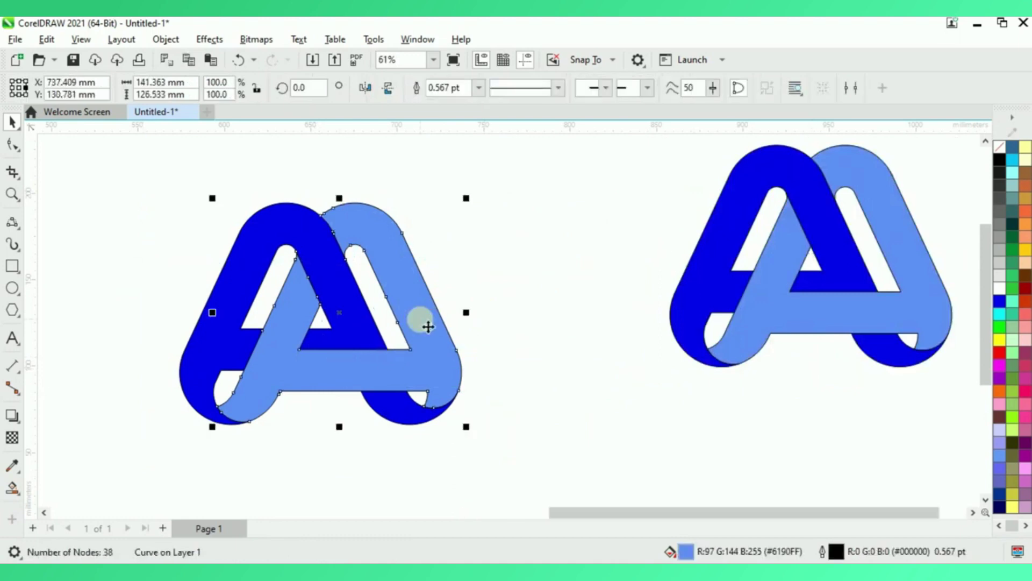
{"action": "key", "text": "ctrl+Page_Down"}
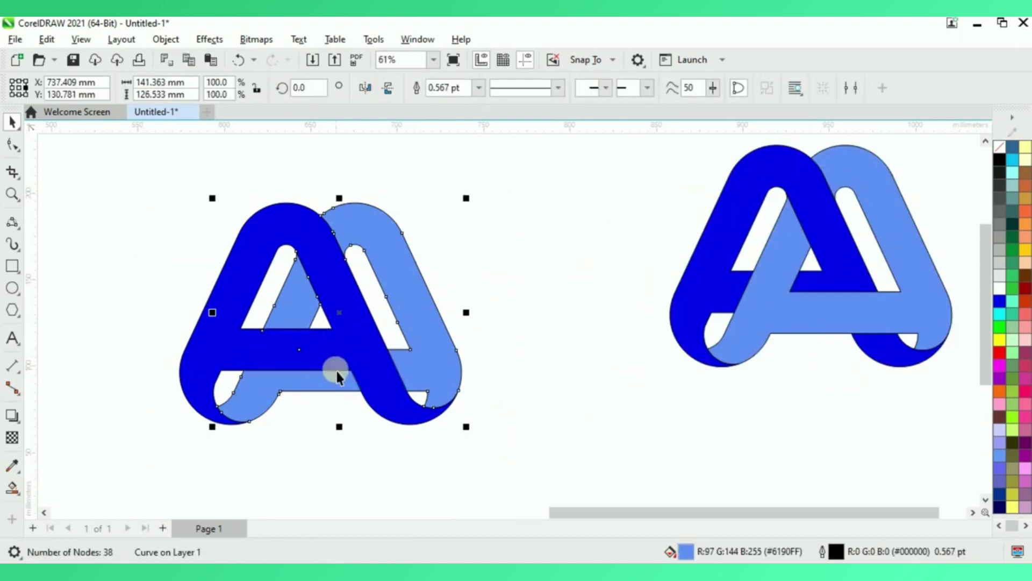
{"action": "key", "text": "Escape"}
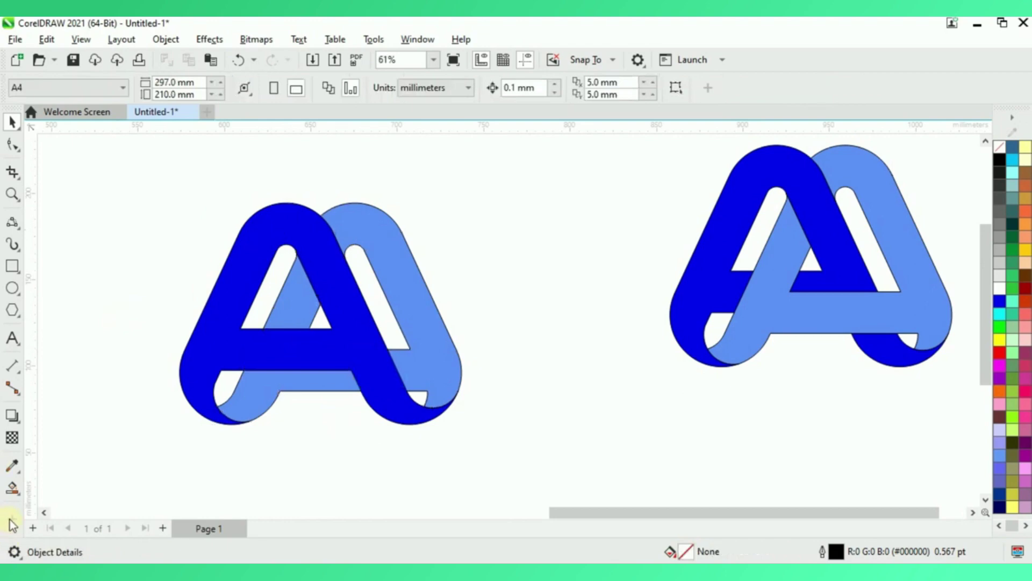
Apply a vertical fountain fill to the left logo's dark blue shape, running downward from its apex, with blue as the end colour
{"action": "left_click", "coordinate": [17, 499]}
{"action": "left_click", "coordinate": [67, 492]}
{"action": "left_click", "coordinate": [288, 212]}
{"action": "left_click_drag", "start_coordinate": [288, 212], "coordinate": [283, 447]}
{"action": "left_click", "coordinate": [283, 446]}
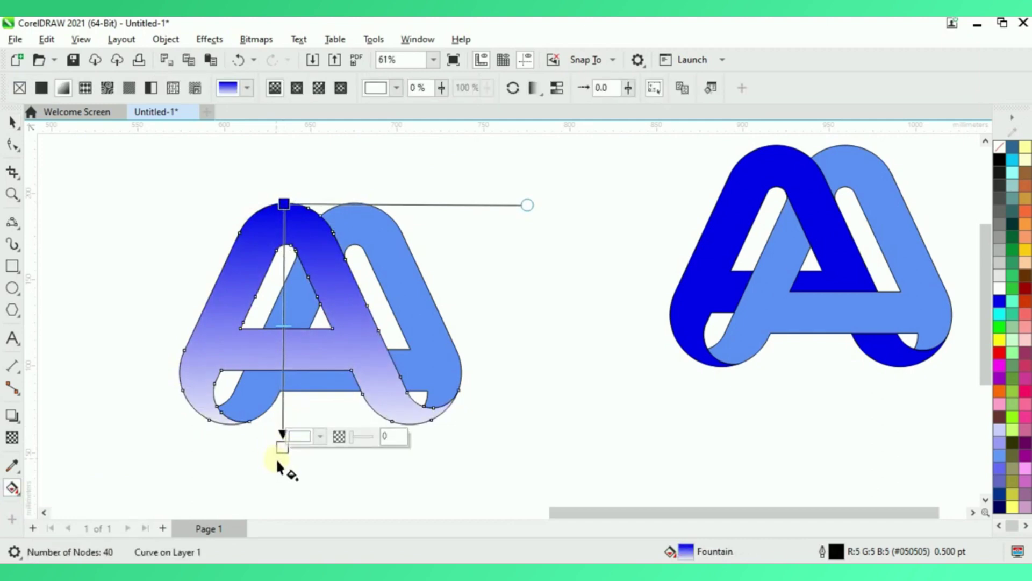
{"action": "left_click", "coordinate": [1000, 303]}
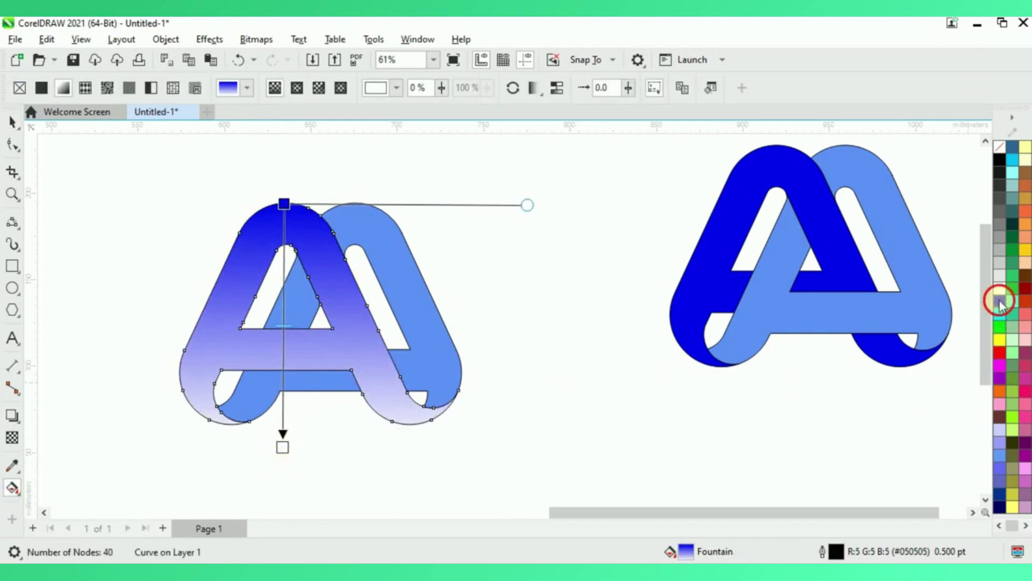
{"action": "left_click_drag", "start_coordinate": [325, 431], "coordinate": [283, 447]}
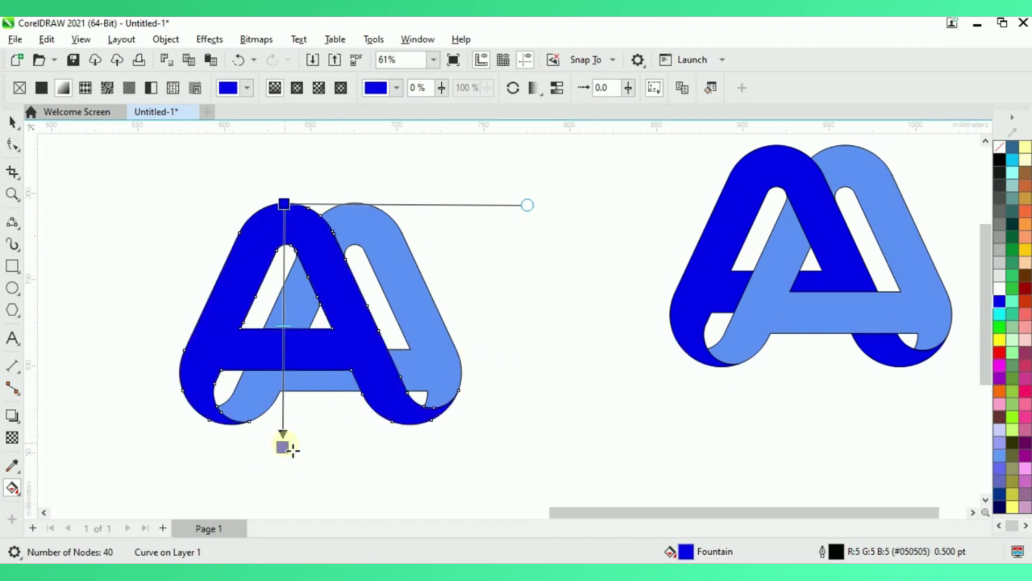
Set the start colour of the front shape's gradient to sky blue and place the gradient start at the shape's top edge
{"action": "left_click_drag", "start_coordinate": [290, 212], "coordinate": [292, 260]}
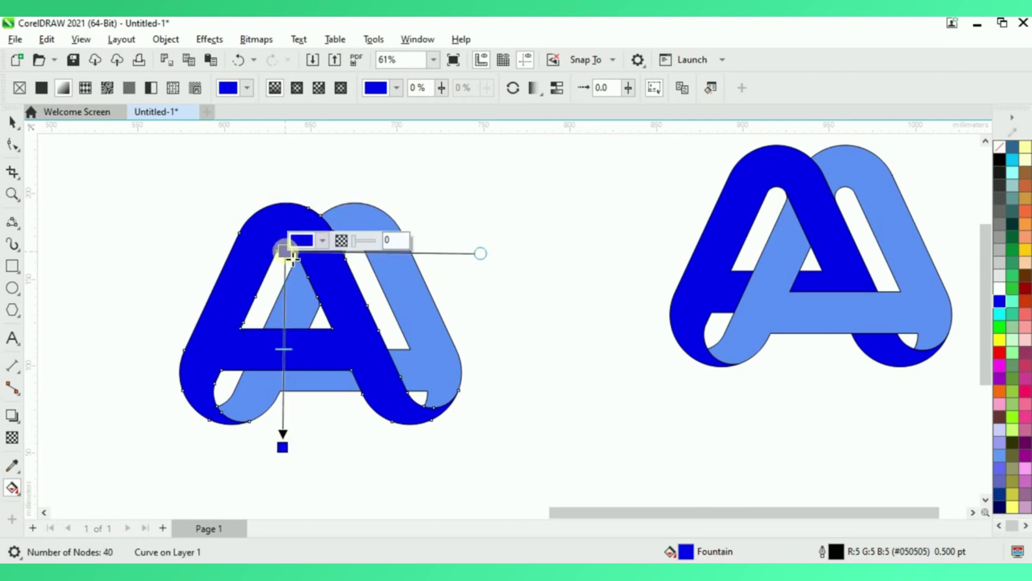
{"action": "left_click_drag", "start_coordinate": [1013, 160], "coordinate": [287, 255]}
{"action": "left_click", "coordinate": [283, 431]}
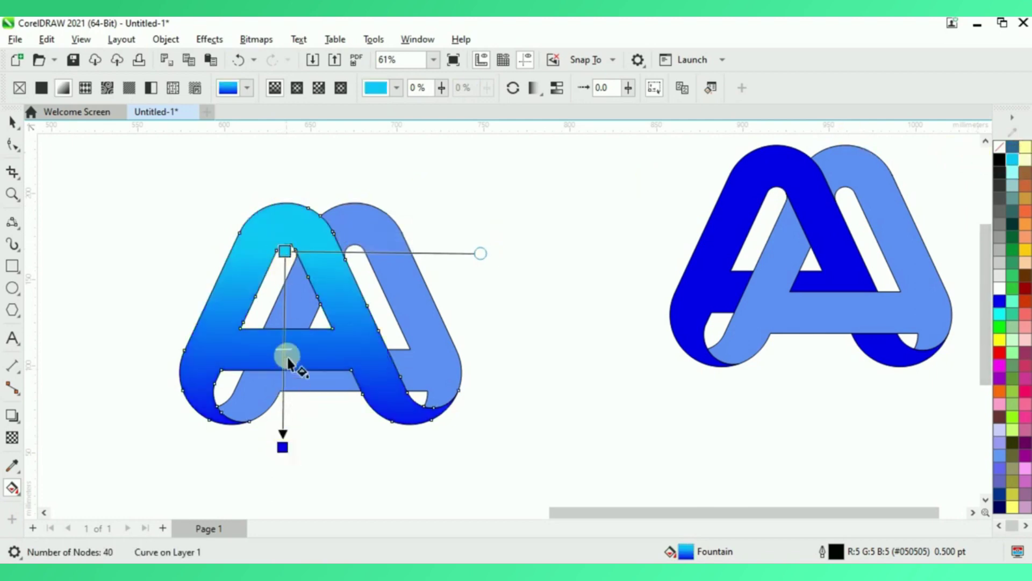
{"action": "left_click_drag", "start_coordinate": [285, 251], "coordinate": [284, 203]}
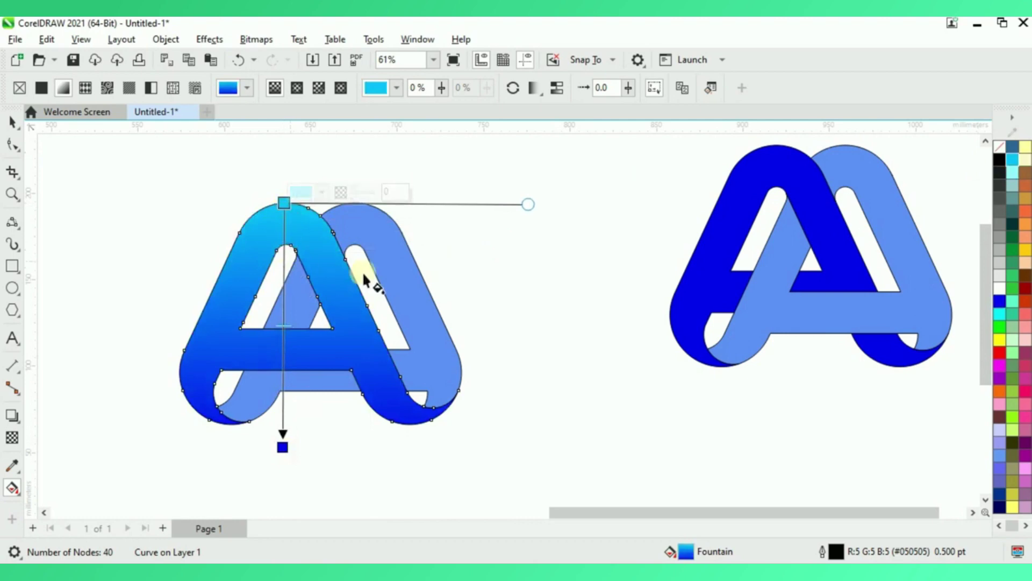
Apply a vertical fountain fill to the left logo's rear shape, from dark green at the top to yellow-green at the bottom
{"action": "left_click_drag", "start_coordinate": [355, 202], "coordinate": [353, 437]}
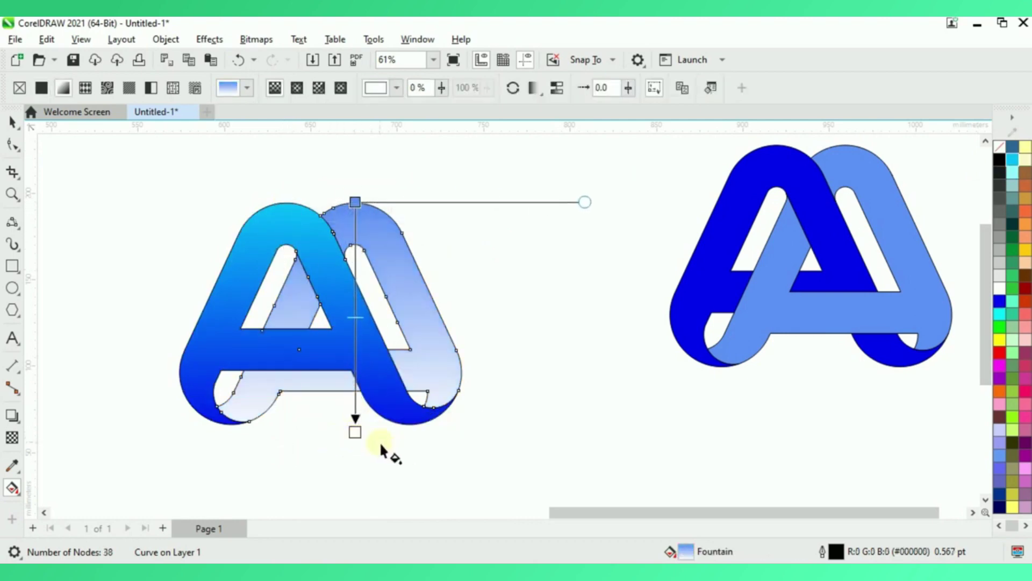
{"action": "left_click", "coordinate": [999, 345]}
{"action": "left_click", "coordinate": [956, 361]}
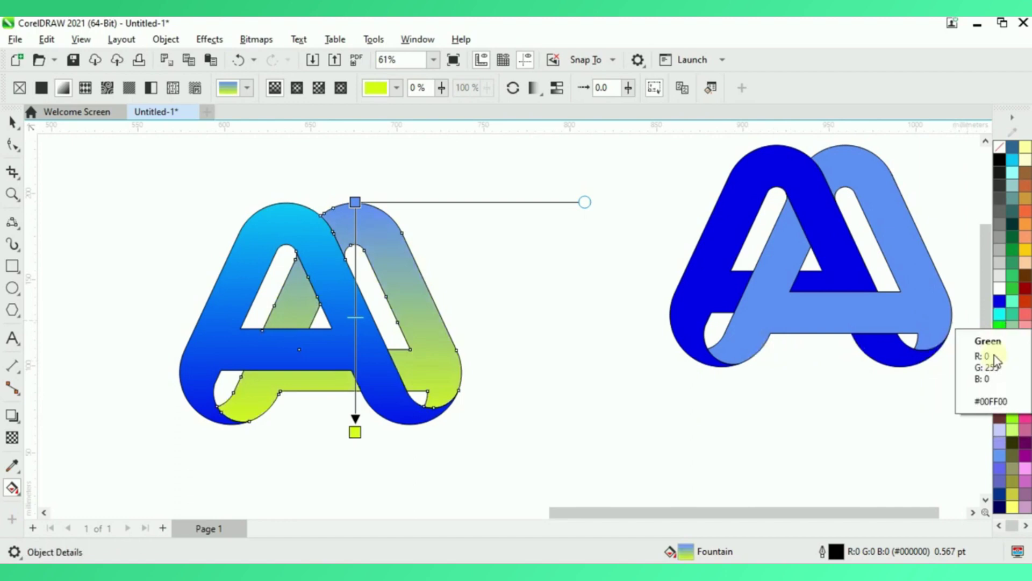
{"action": "left_click", "coordinate": [999, 327]}
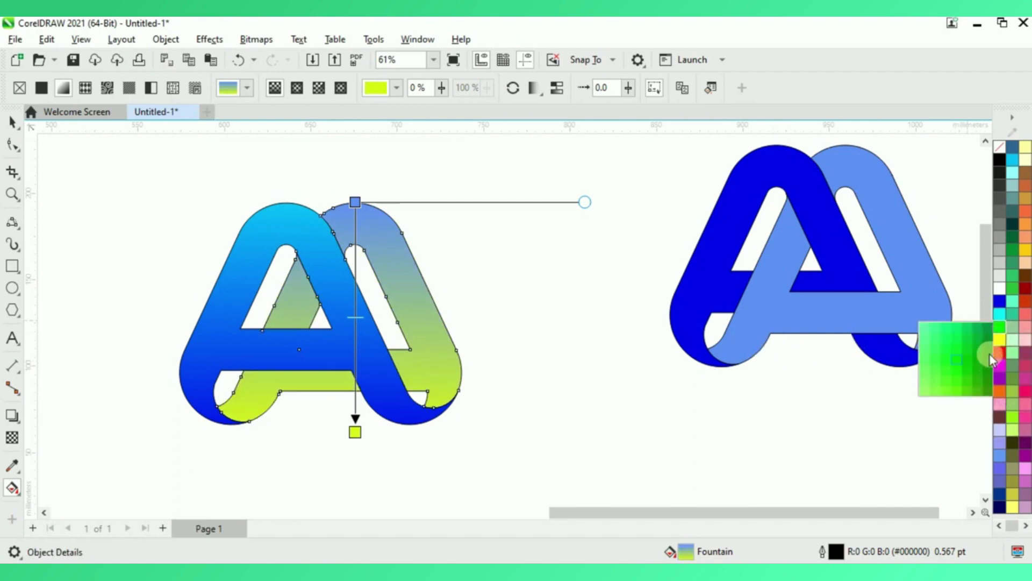
{"action": "left_click_drag", "start_coordinate": [989, 359], "coordinate": [355, 203]}
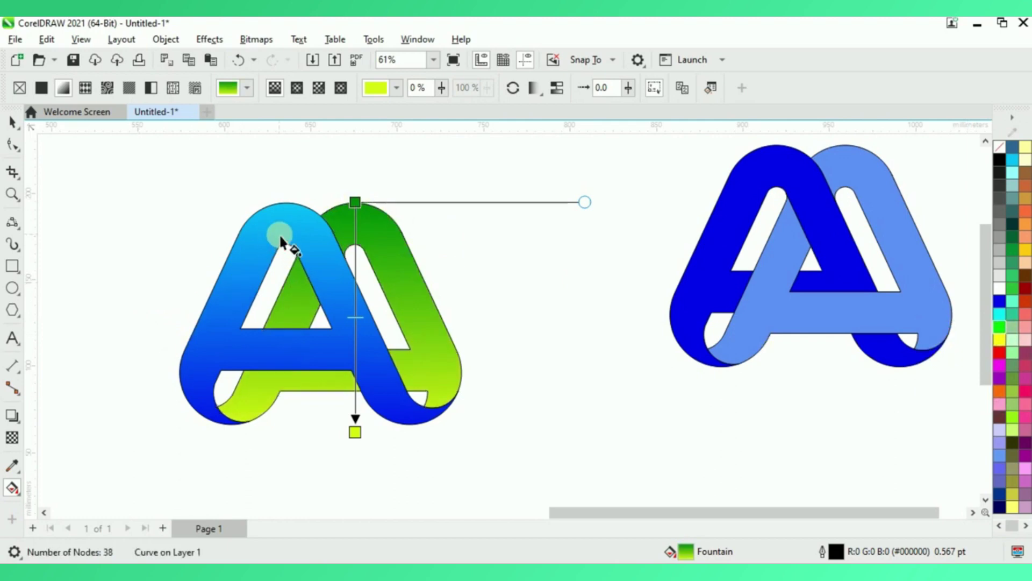
Move the end of the front shape's gradient slightly up, closer to the shape's bottom edge
{"action": "left_click", "coordinate": [279, 233]}
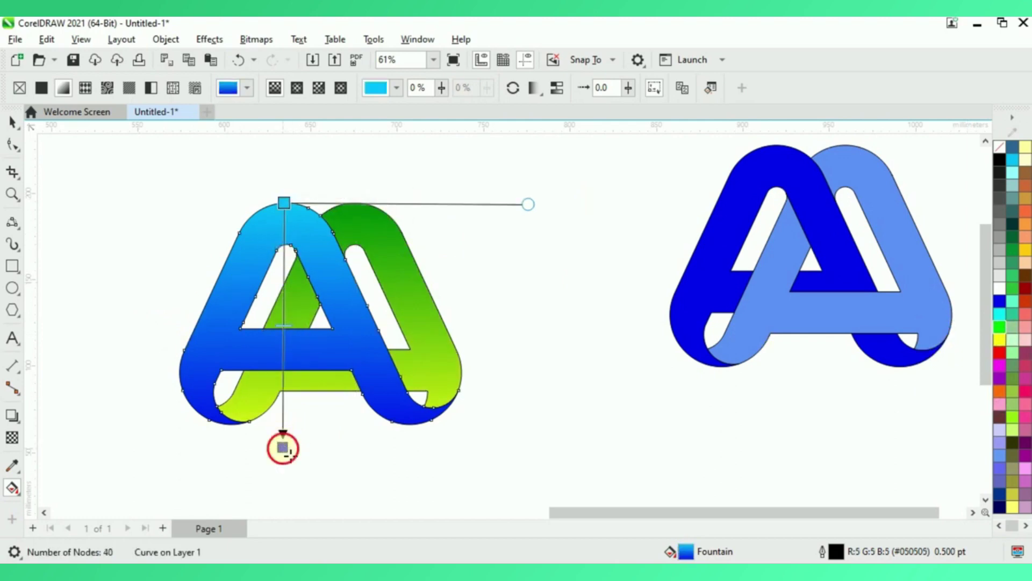
{"action": "left_click", "coordinate": [285, 433]}
{"action": "key", "text": "space"}
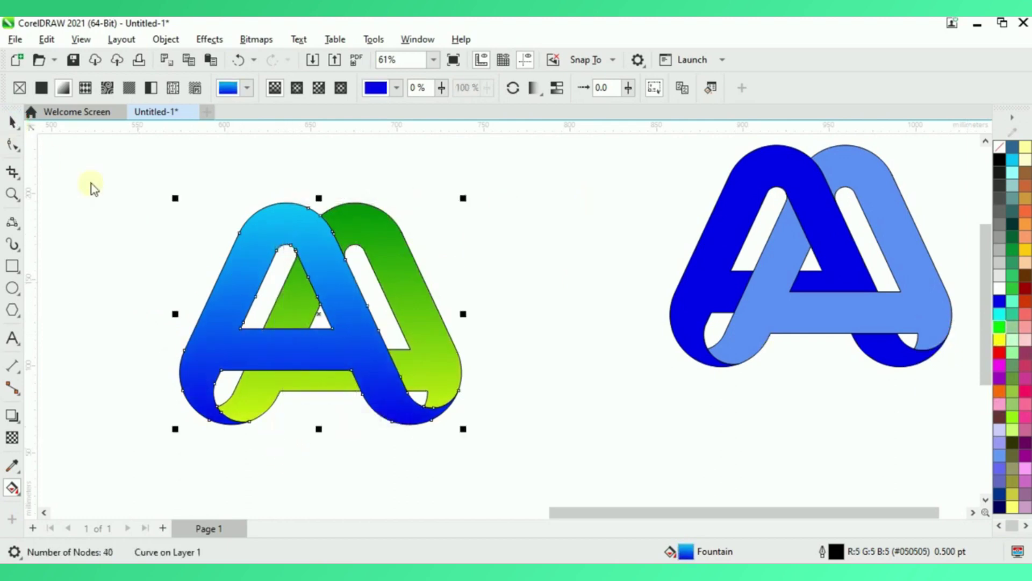
Select both gradient-filled shapes of the left logo and remove their outlines
{"action": "left_click_drag", "start_coordinate": [488, 396], "coordinate": [497, 463]}
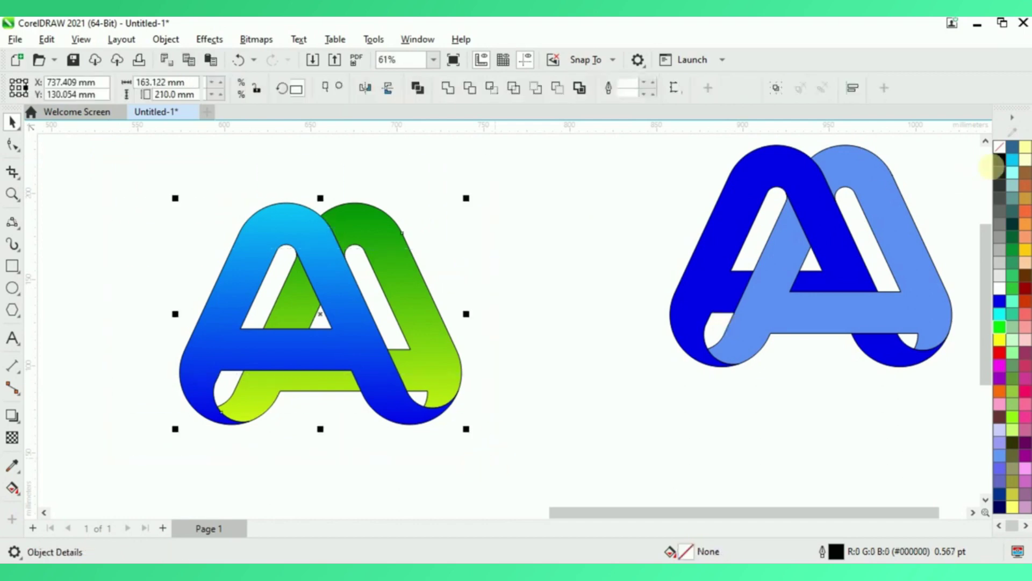
{"action": "right_click", "coordinate": [999, 147]}
{"action": "left_click", "coordinate": [930, 156]}
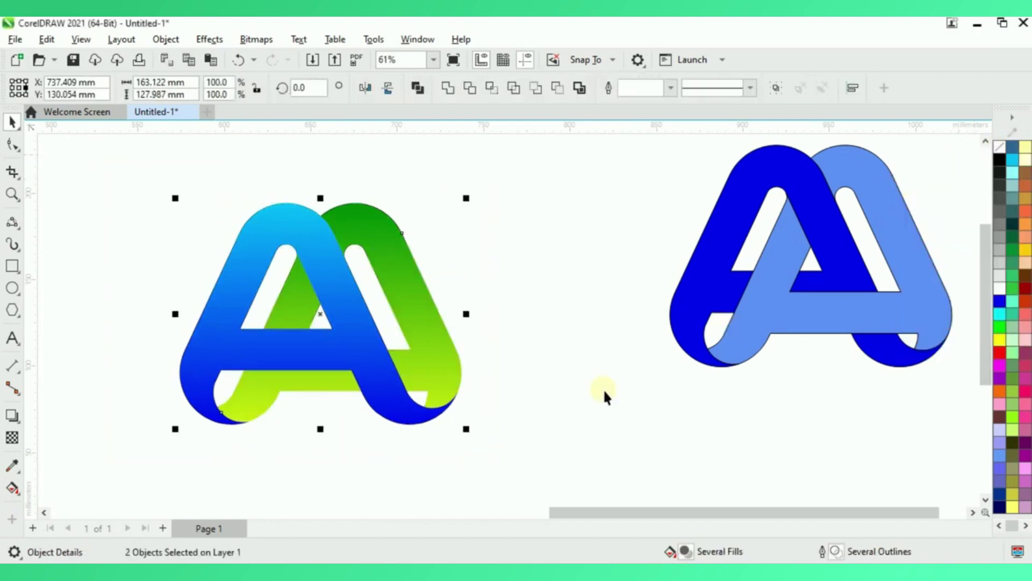
{"action": "left_click", "coordinate": [603, 390]}
Group the two gradient shapes and create a vertically mirrored copy of the group directly beneath the original
{"action": "key", "text": "ctrl+g"}
{"action": "scroll", "coordinate": [428, 248], "scroll_direction": "down", "scroll_amount": 1}
{"action": "left_click_drag", "start_coordinate": [334, 204], "coordinate": [339, 470]}
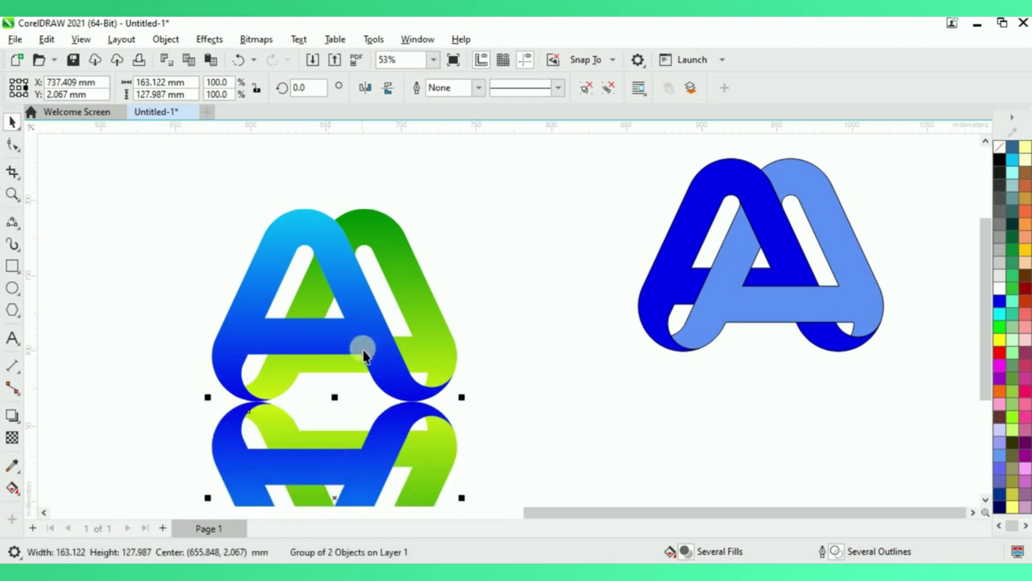
Convert the mirrored copy to a 300 dpi, 24-bit RGB bitmap with anti-aliasing and a transparent background
{"action": "scroll", "coordinate": [348, 204], "scroll_direction": "down", "scroll_amount": 1}
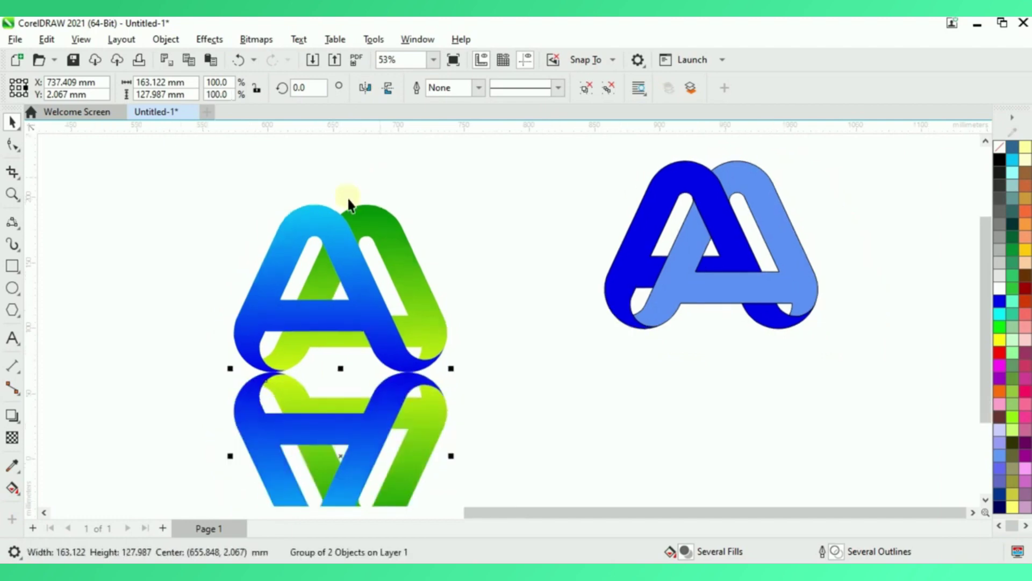
{"action": "left_click", "coordinate": [254, 39]}
{"action": "left_click", "coordinate": [303, 57]}
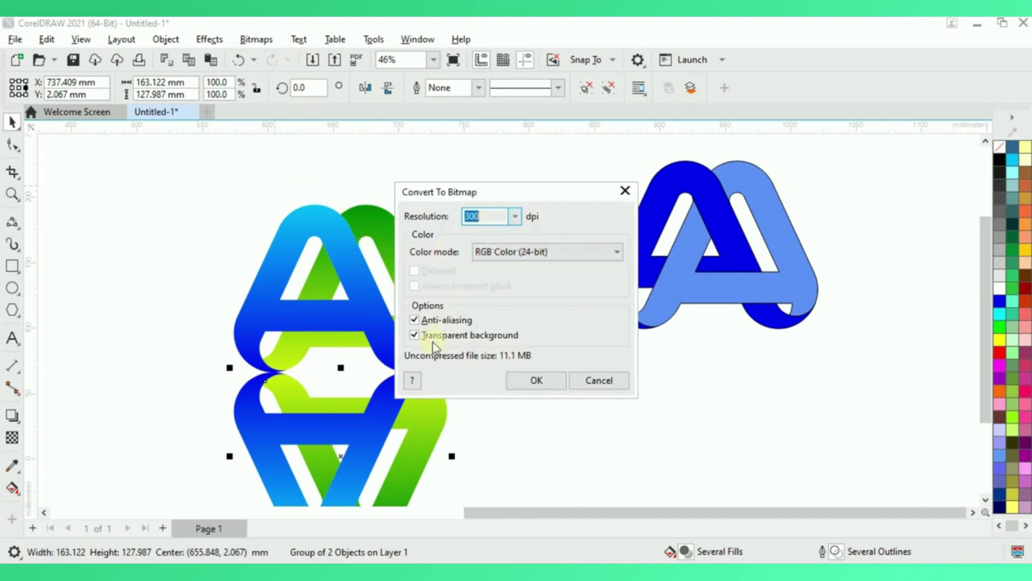
{"action": "left_click", "coordinate": [532, 380]}
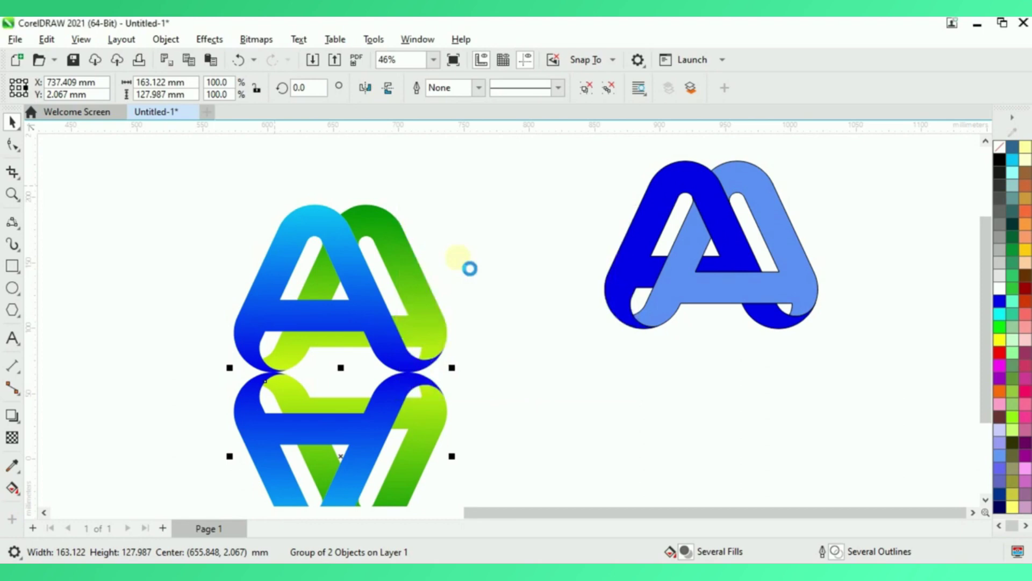
Apply a vertical linear transparency to the reflection bitmap, from opaque at its top edge to fully transparent around its middle
{"action": "scroll", "coordinate": [436, 311], "scroll_direction": "down", "scroll_amount": 2}
{"action": "scroll", "coordinate": [391, 414], "scroll_direction": "up", "scroll_amount": 1}
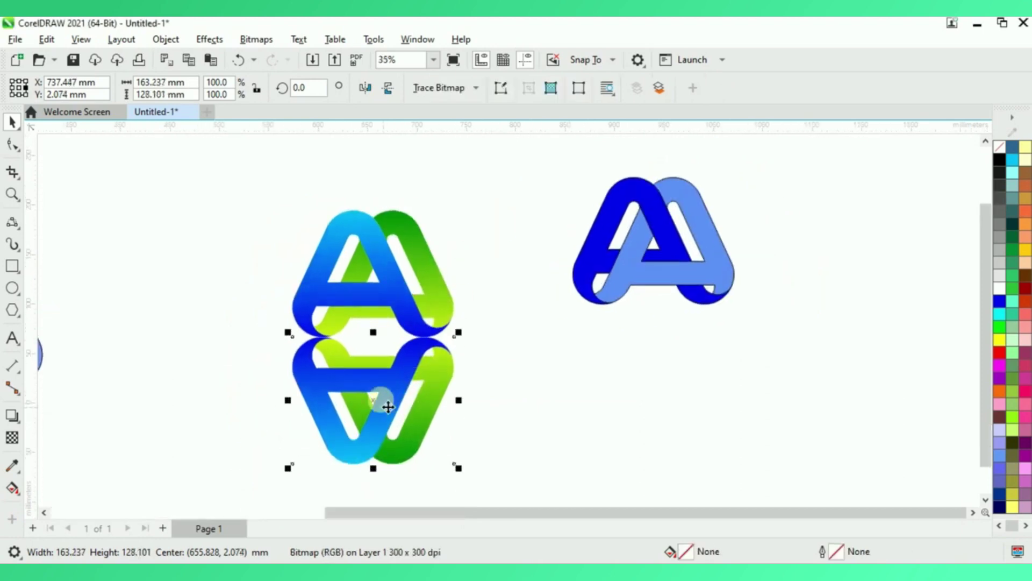
{"action": "left_click", "coordinate": [20, 432]}
{"action": "left_click_drag", "start_coordinate": [373, 336], "coordinate": [379, 412]}
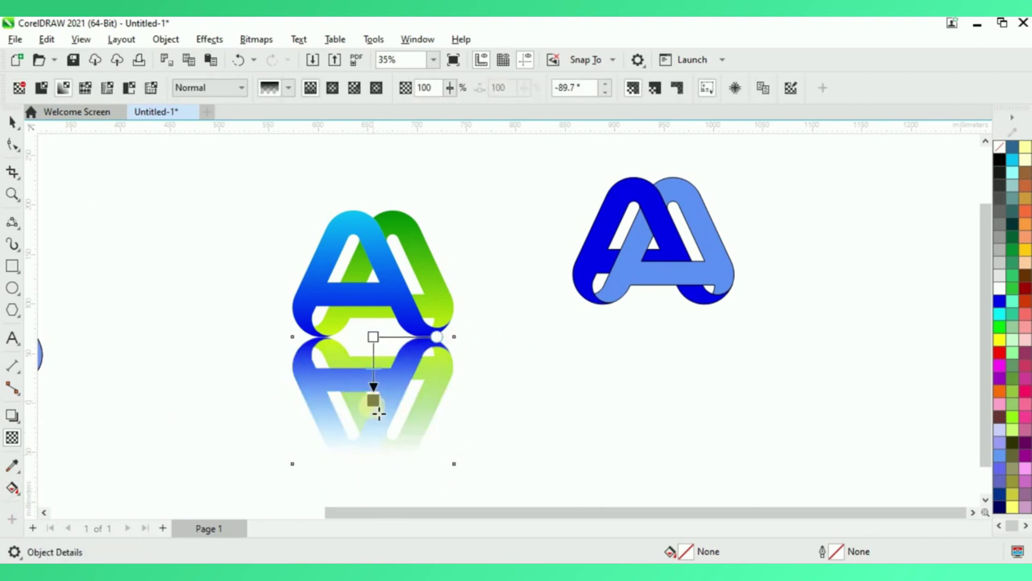
{"action": "scroll", "coordinate": [398, 364], "scroll_direction": "up", "scroll_amount": 3}
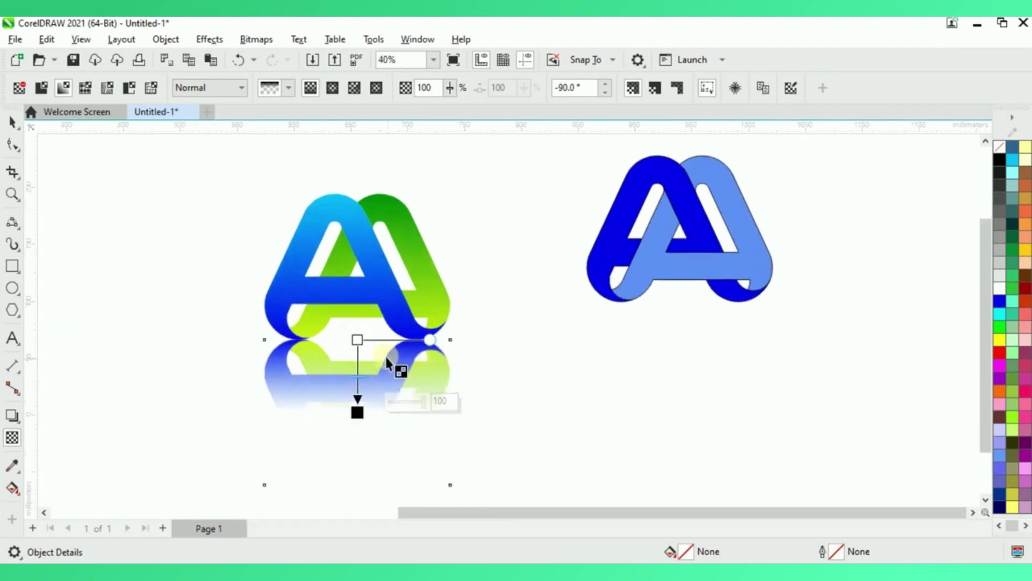
{"action": "scroll", "coordinate": [387, 290], "scroll_direction": "down", "scroll_amount": 1}
{"action": "left_click", "coordinate": [12, 122]}
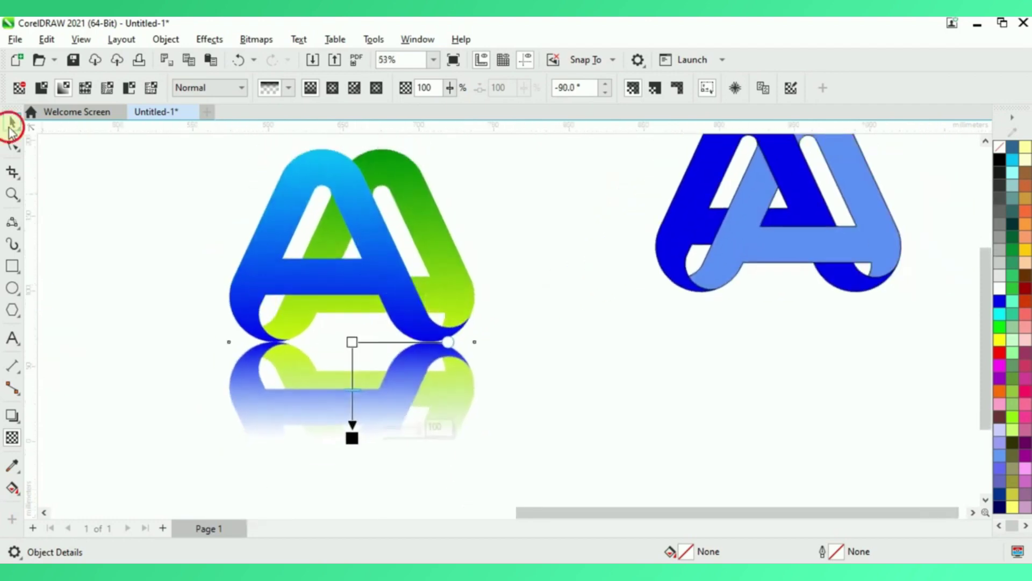
{"action": "left_click", "coordinate": [154, 321]}
{"action": "left_click", "coordinate": [438, 316]}
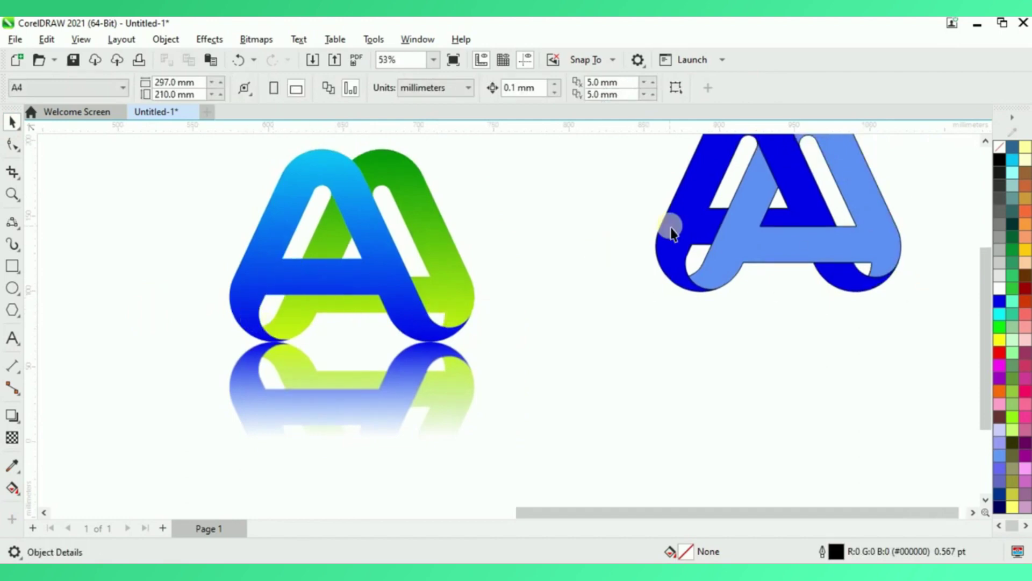
Delete the dark blue and light blue shapes of the spare outlined logo beside the gradient one
{"action": "left_click", "coordinate": [693, 230]}
{"action": "key", "text": "Delete"}
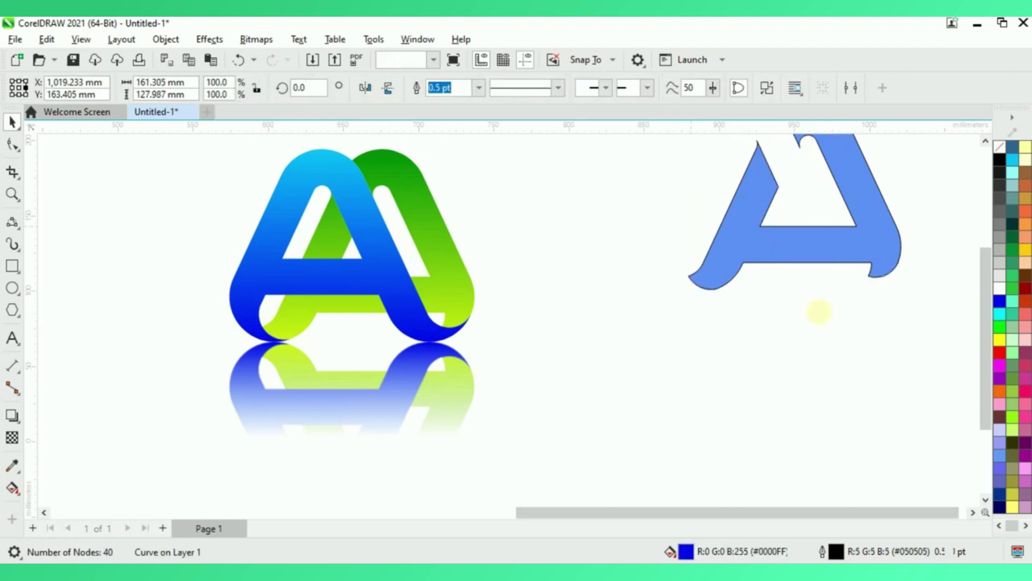
{"action": "left_click", "coordinate": [811, 254]}
{"action": "key", "text": "Delete"}
{"action": "scroll", "coordinate": [173, 306], "scroll_direction": "up", "scroll_amount": 1}
{"action": "scroll", "coordinate": [341, 311], "scroll_direction": "up", "scroll_amount": 1}
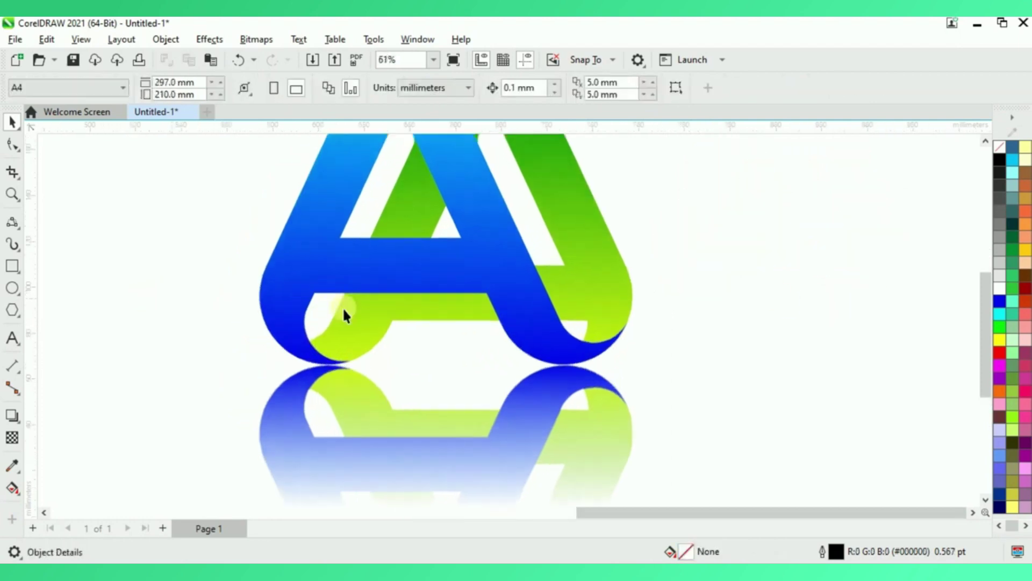